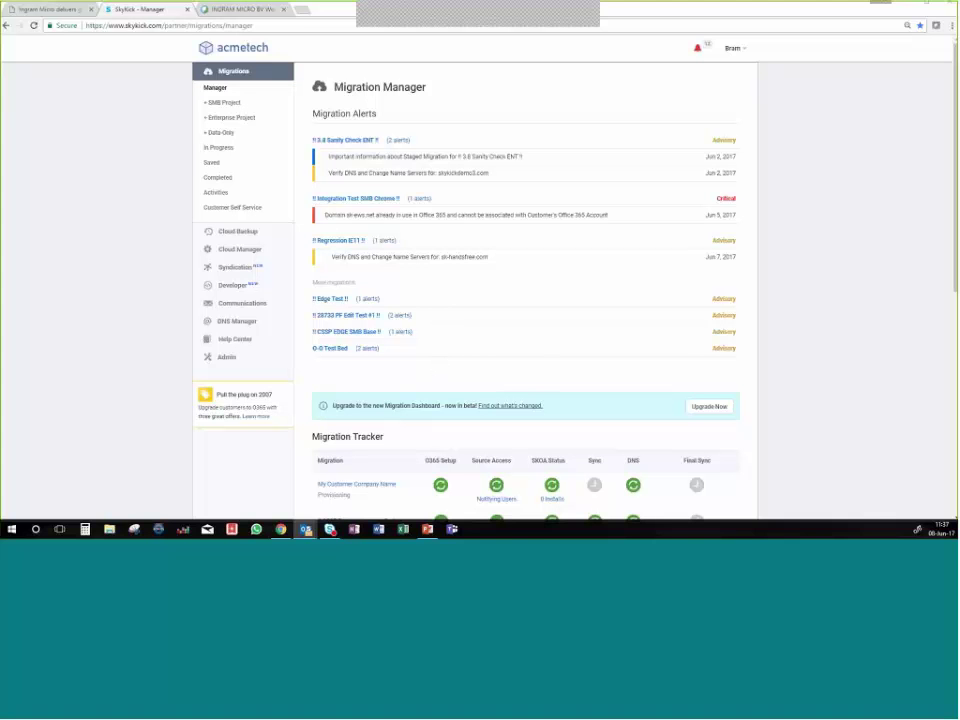
Open the SkyKick Help Center in a new window, keeping the Migration Manager page displayed.
left_click(813, 289)
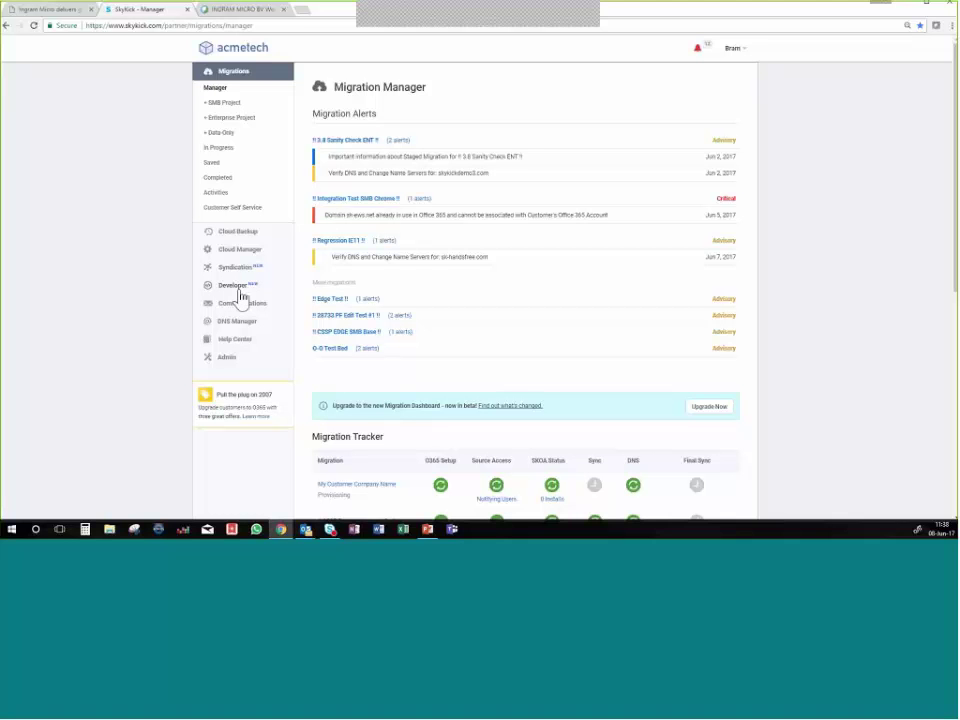
right_click(248, 344)
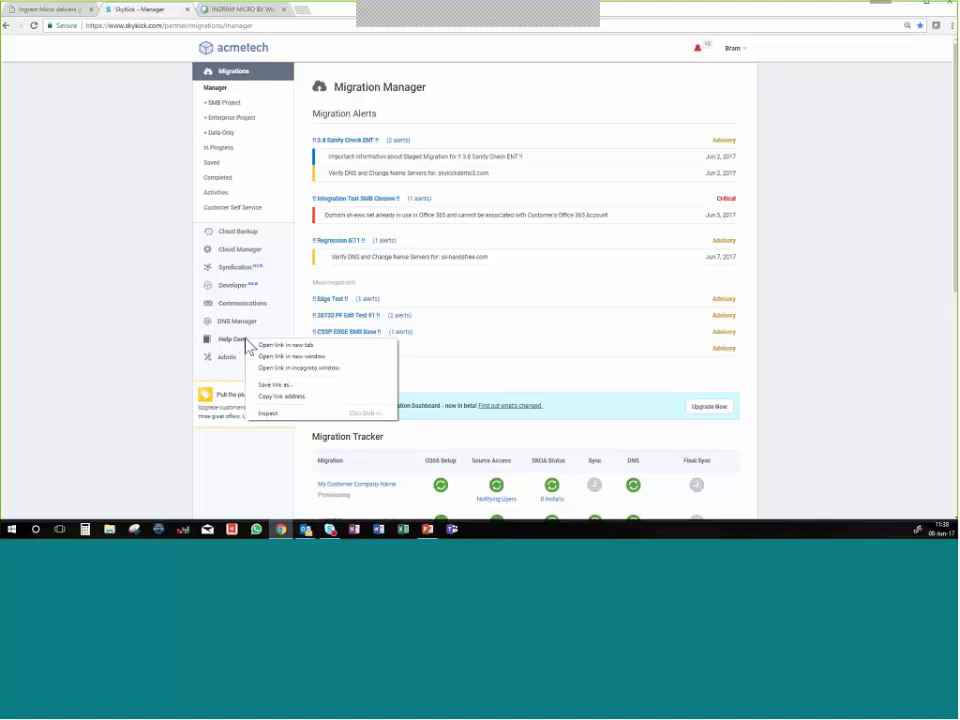
left_click(266, 356)
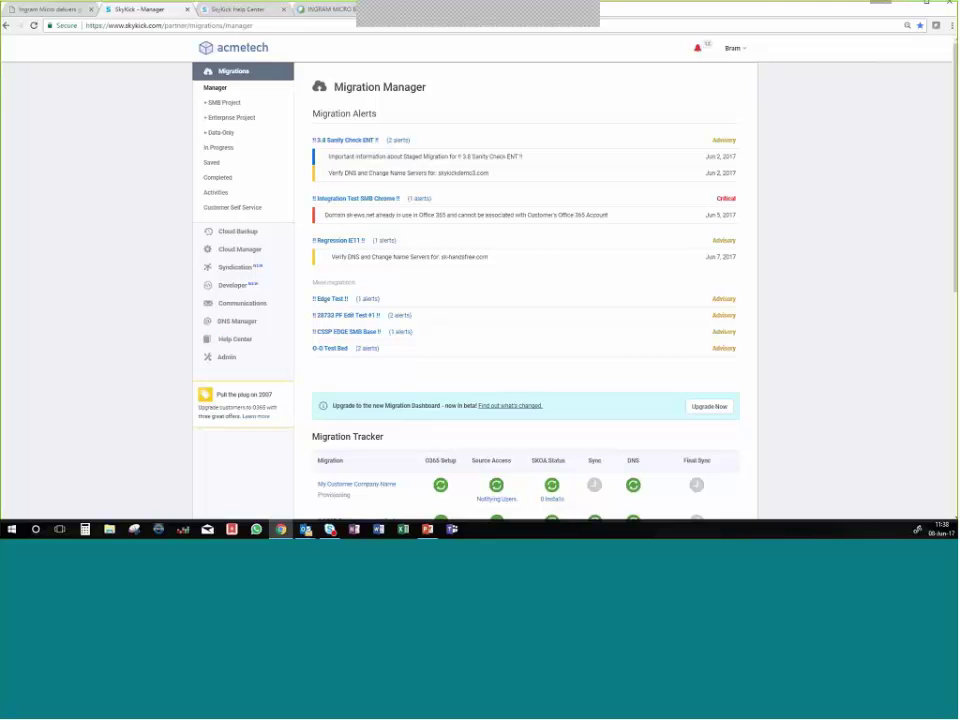
left_click(255, 12)
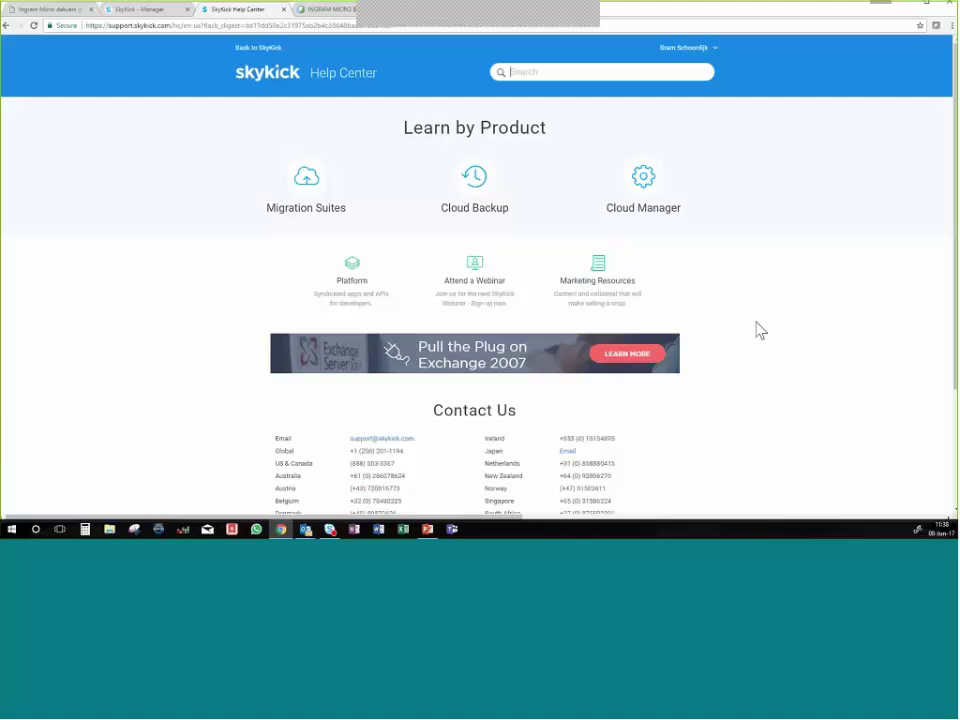
scroll(760, 330, "down", 2)
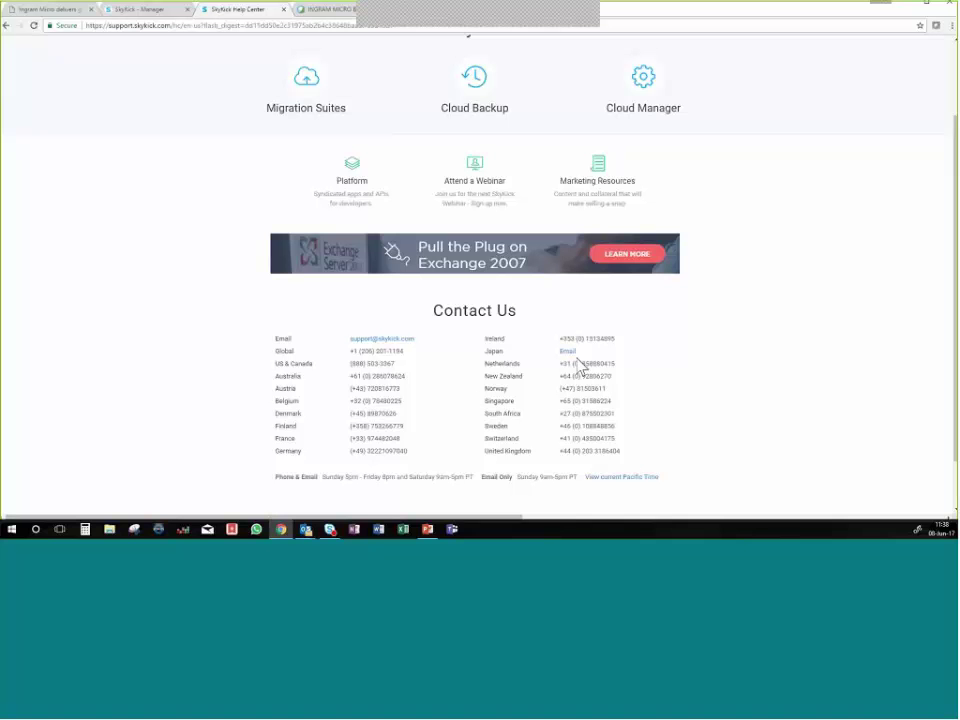
left_click_drag(618, 366, 568, 368)
left_click(677, 388)
scroll(690, 397, "up", 2)
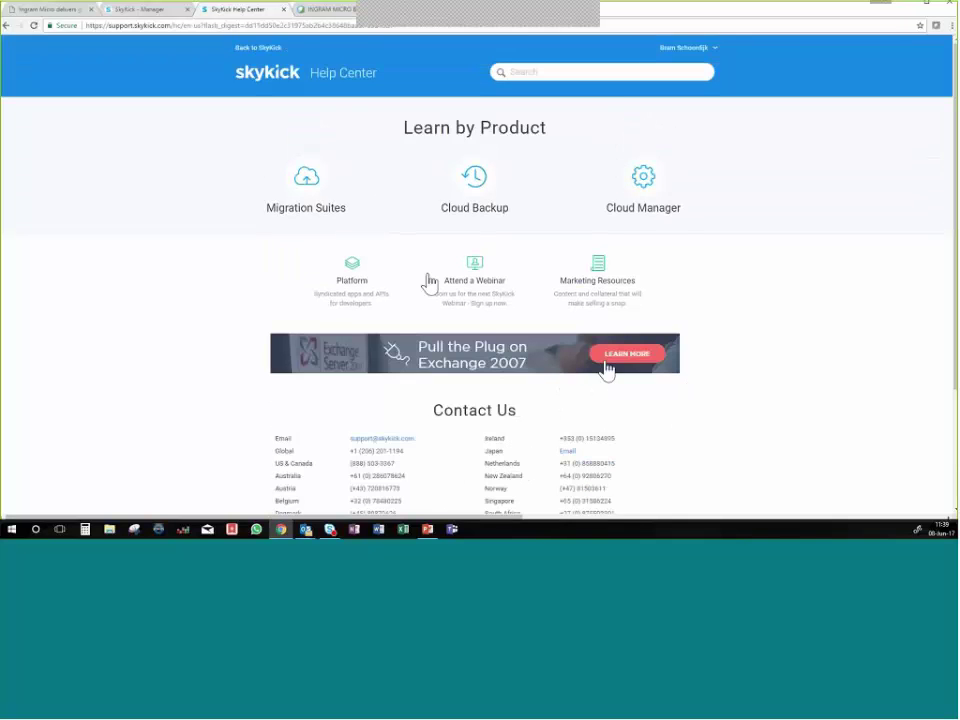
scroll(266, 86, "down", 1)
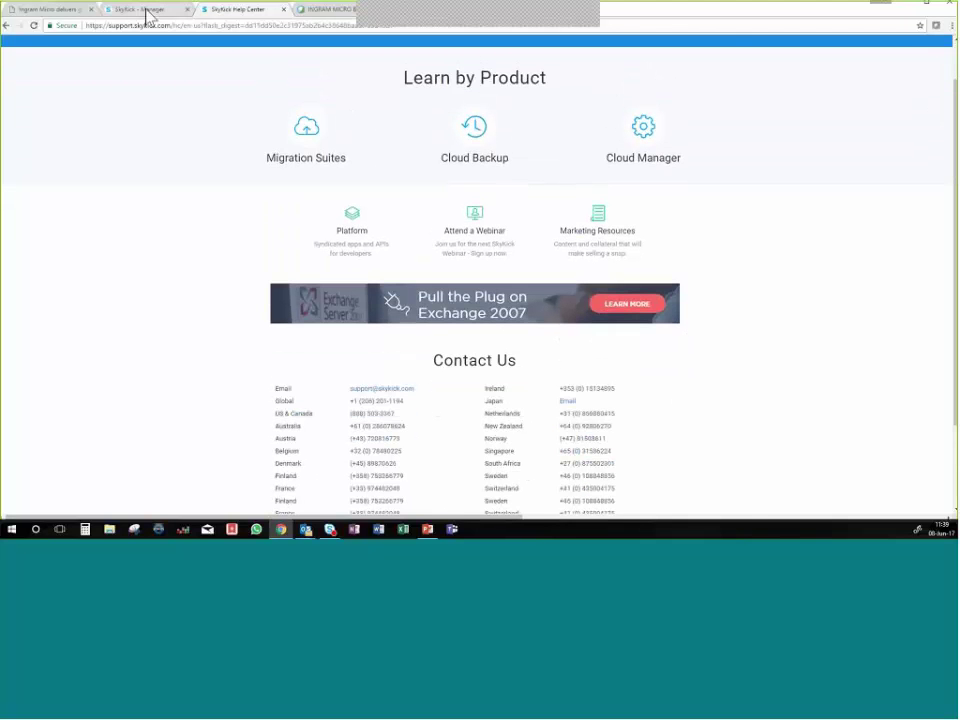
left_click(147, 17)
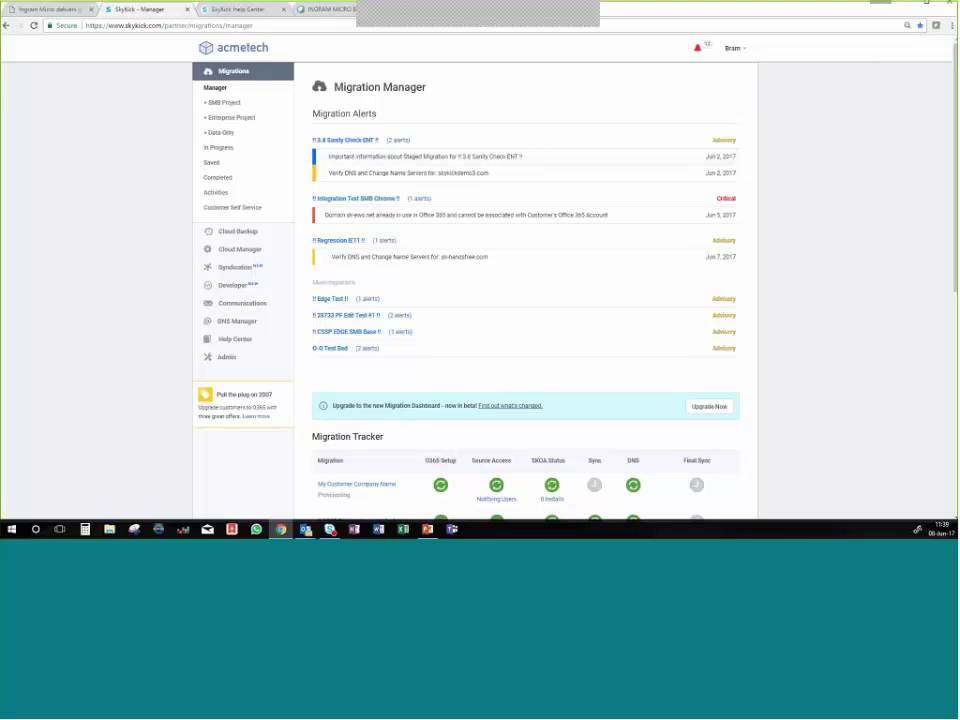
scroll(229, 92, "down", 1)
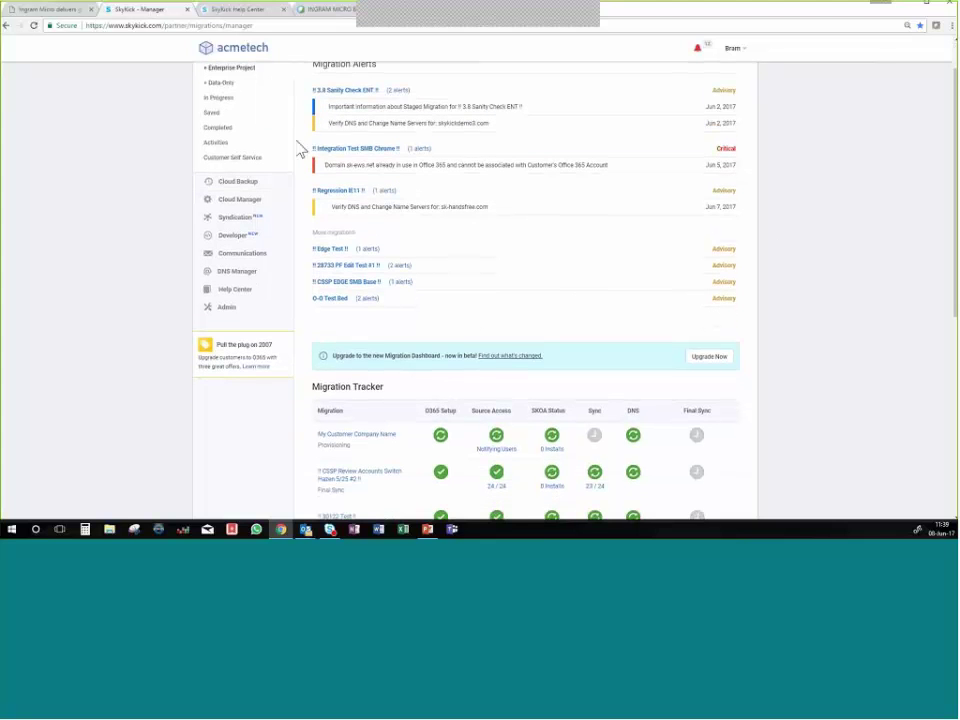
scroll(275, 137, "up", 1)
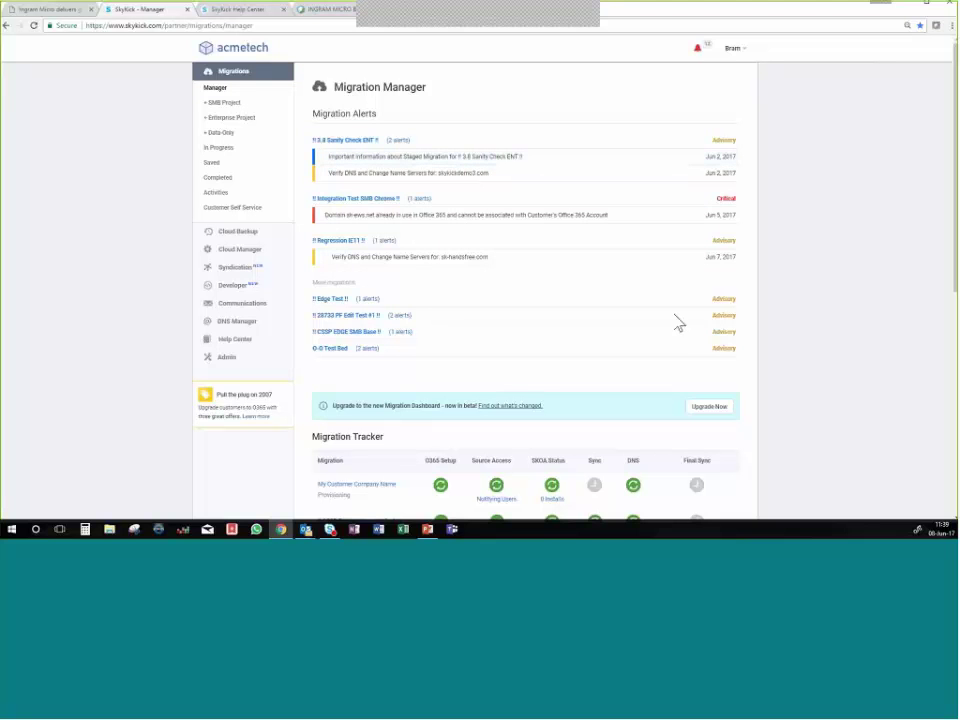
scroll(757, 318, "down", 3)
scroll(762, 316, "down", 2)
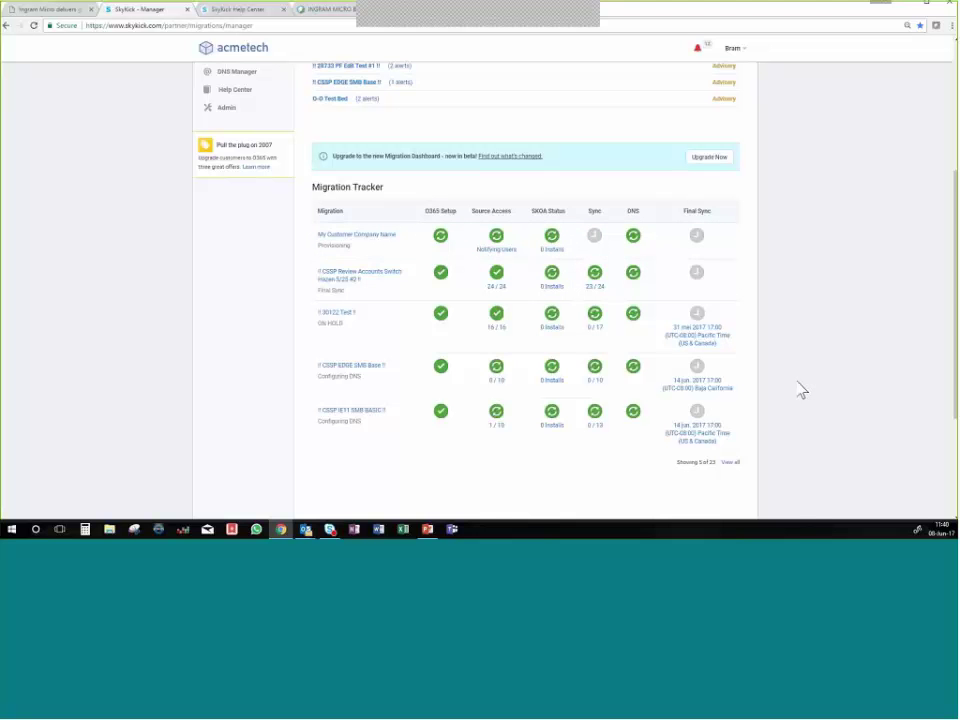
scroll(802, 390, "up", 3)
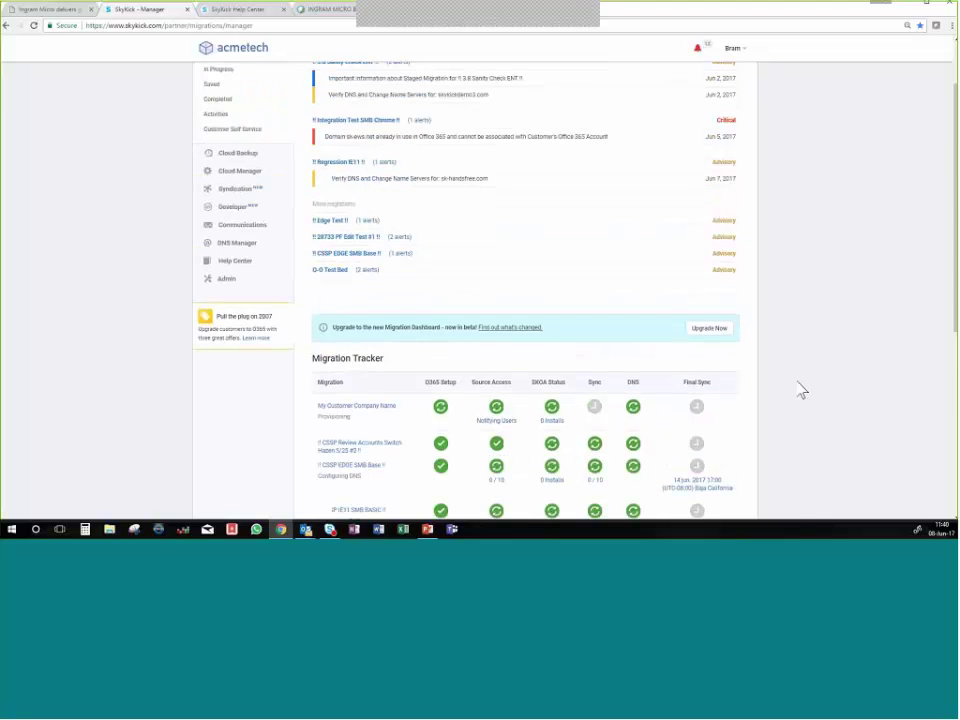
scroll(800, 392, "up", 2)
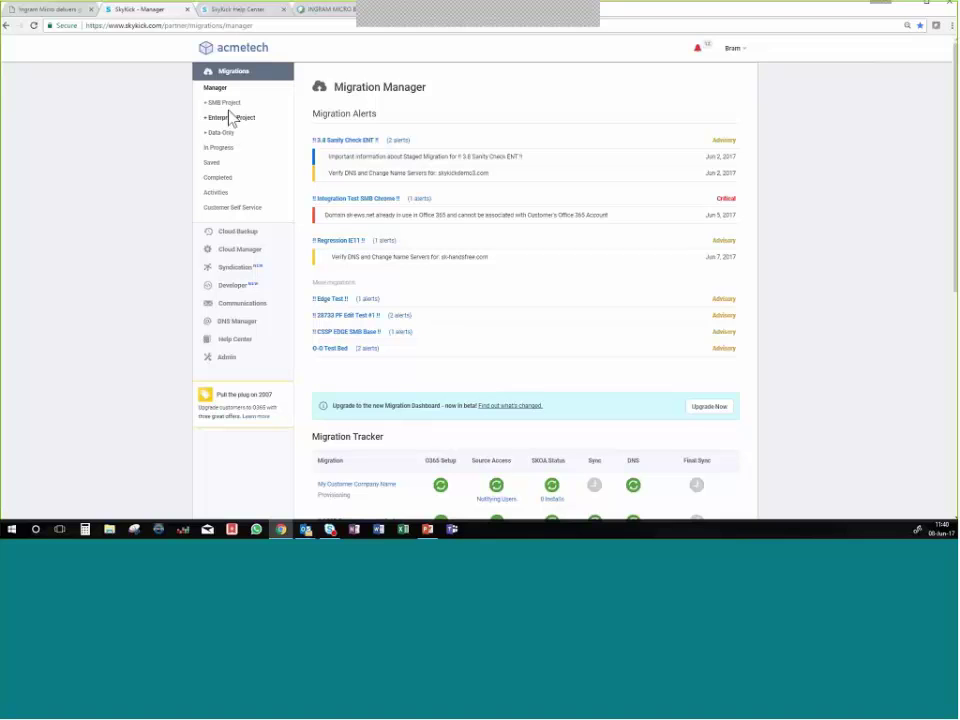
Create a new SMB project for the customer's autofilled email with Accelerate Bundle, advancing to Migration Source.
left_click(231, 105)
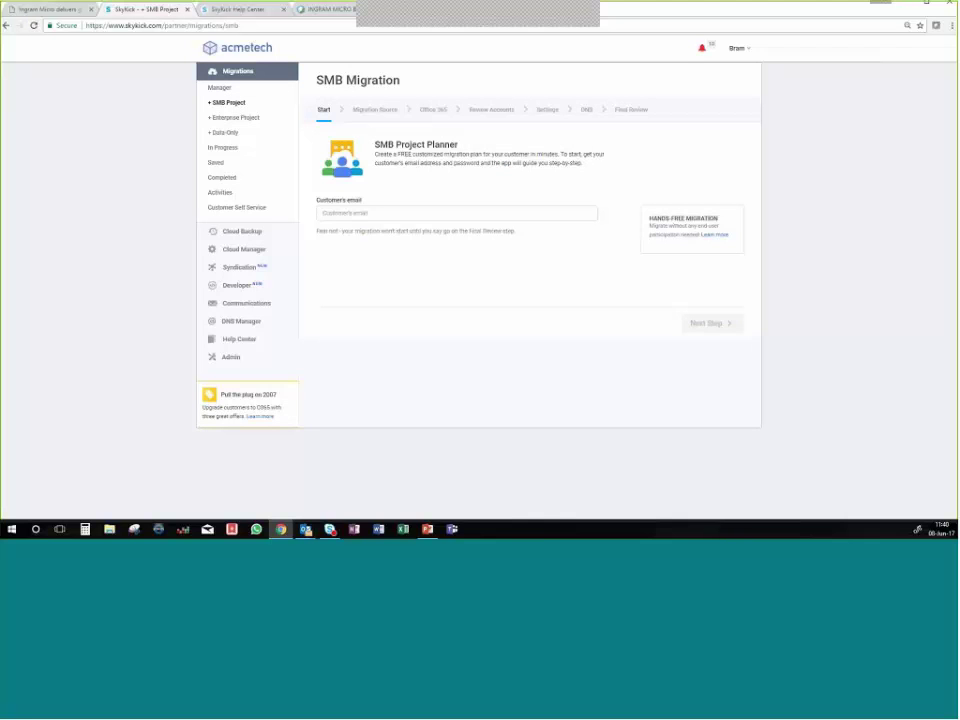
left_click(374, 211)
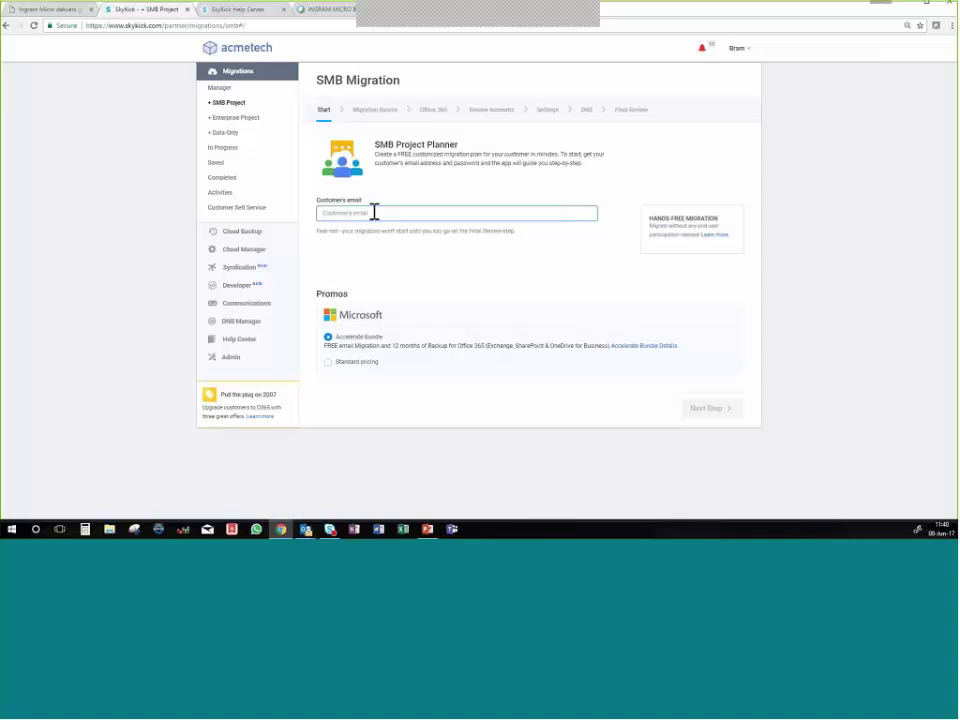
type("ad")
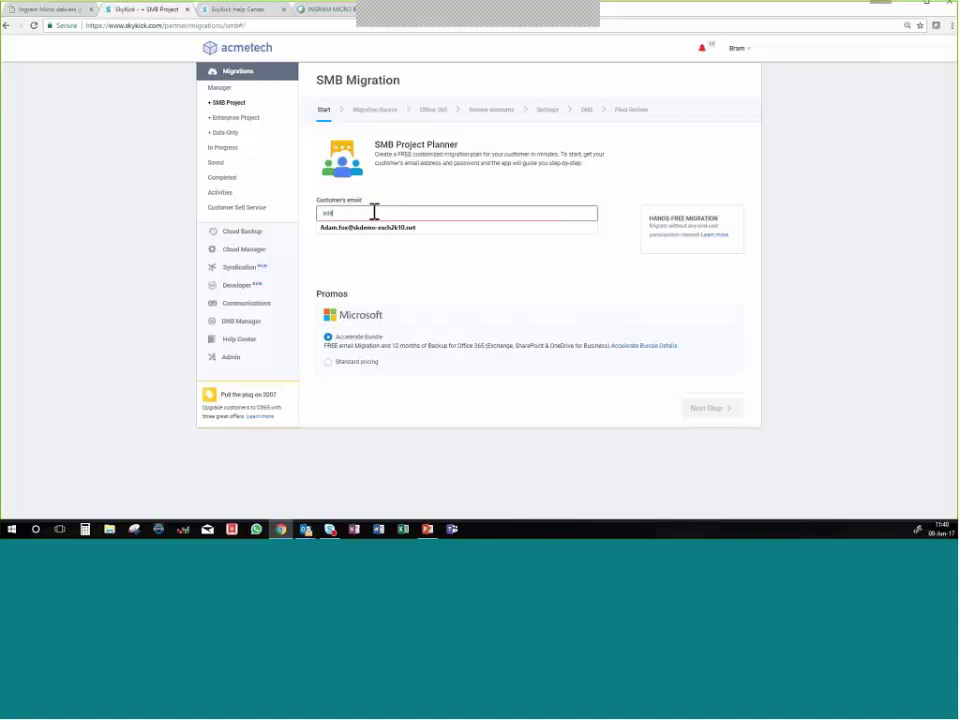
left_click(396, 228)
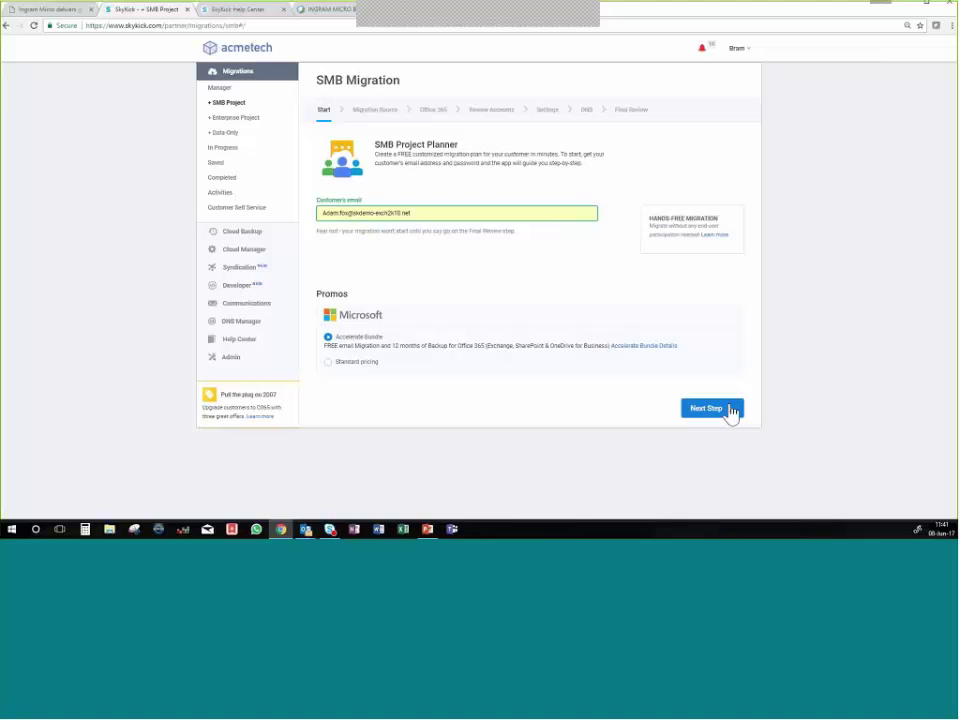
left_click(731, 412)
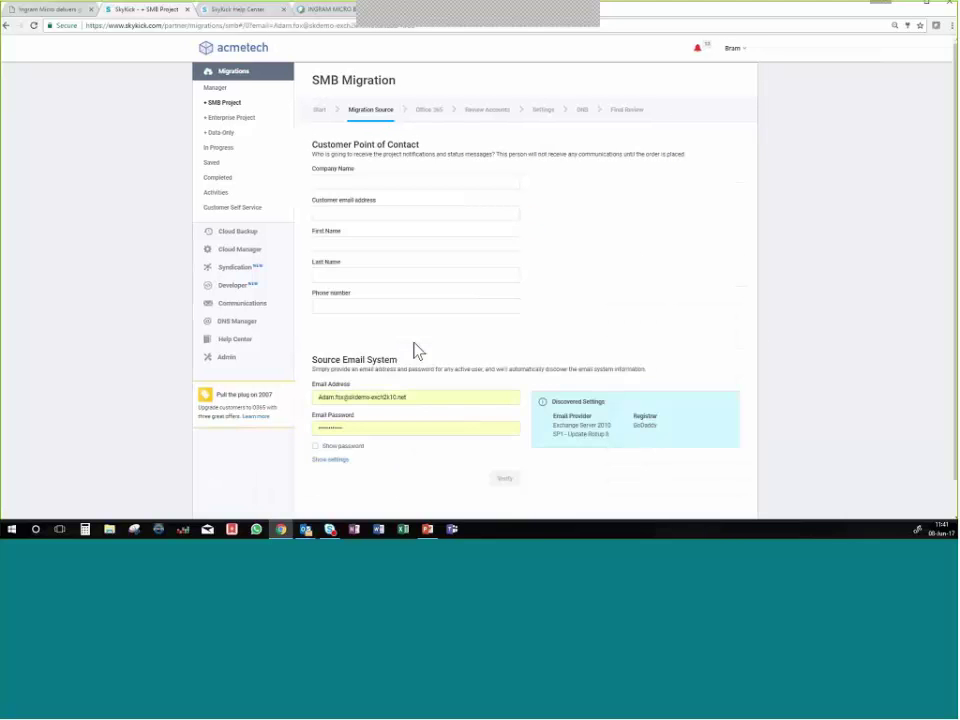
Enter Fox IT as the company name and begin the contact email field.
left_click(458, 183)
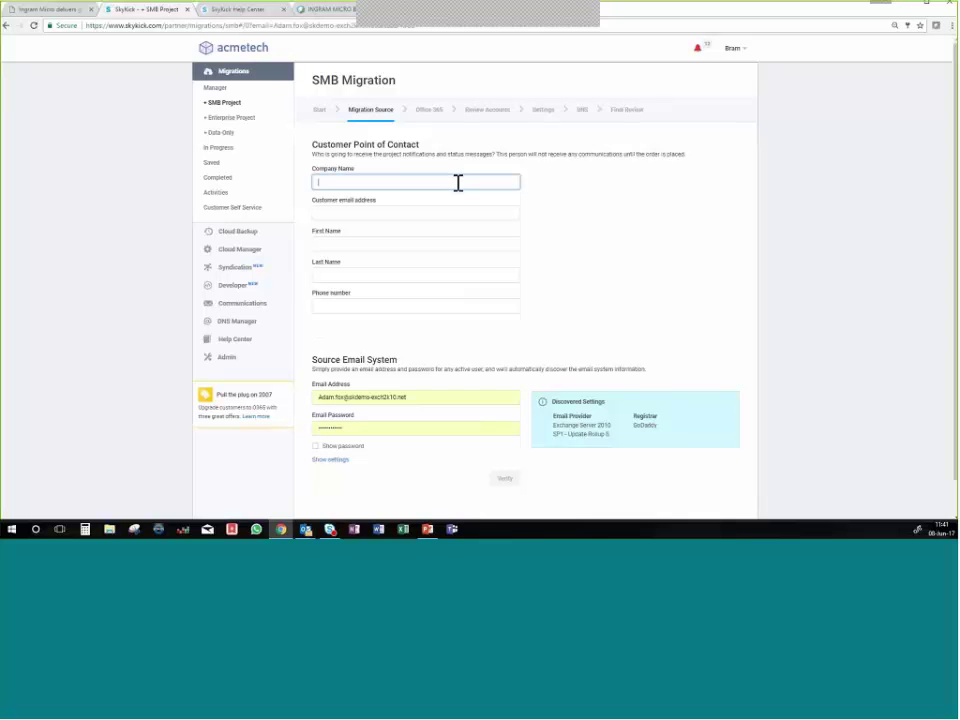
type("Fox IT")
left_click(422, 213)
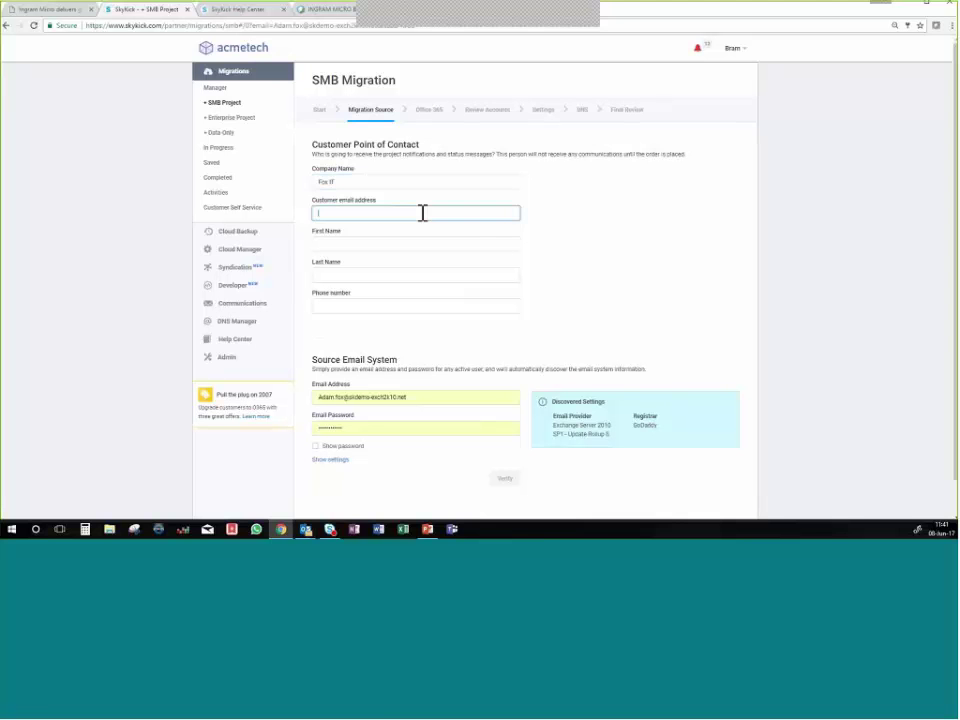
type("ada")
key("BackSpace")
key("BackSpace")
key("BackSpace")
key("alt+Tab")
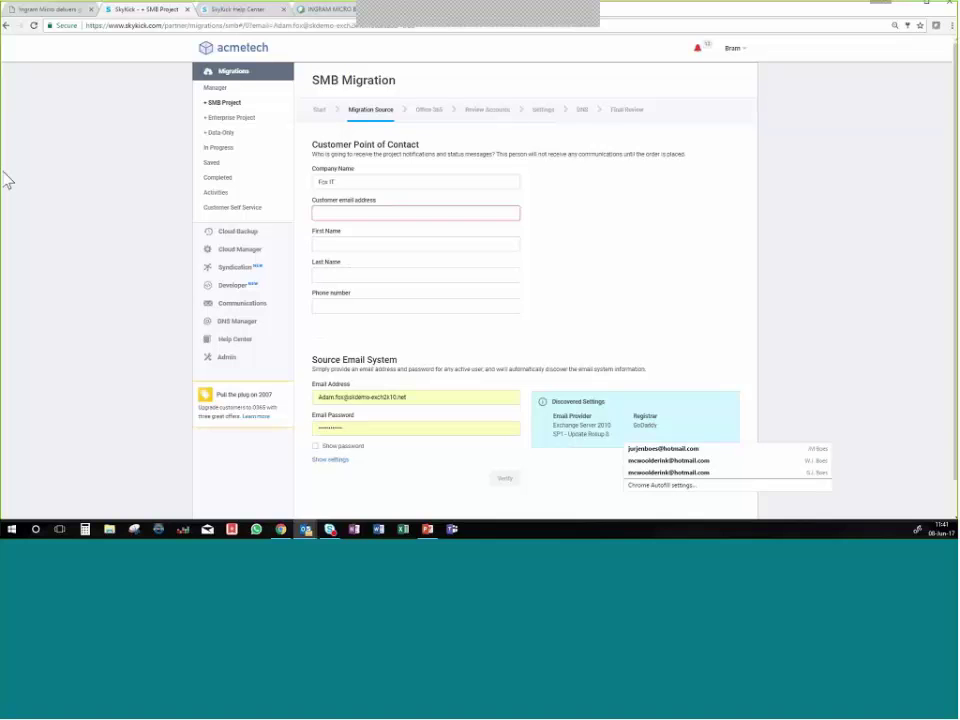
Fill in the point of contact's email, first name, last name and phone number.
left_click(342, 244)
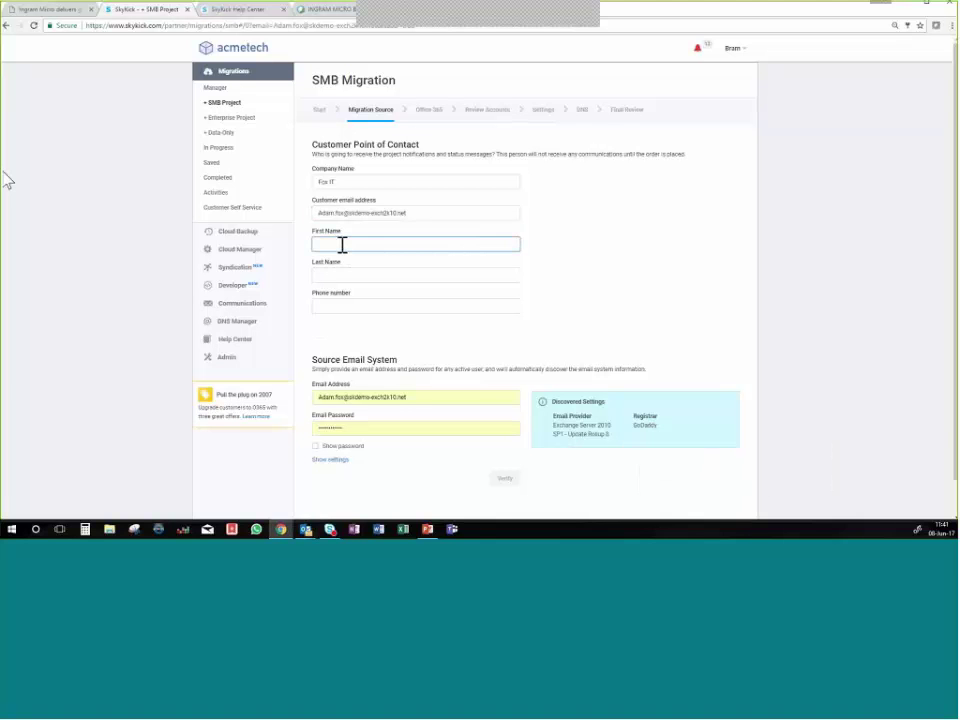
key("Tab")
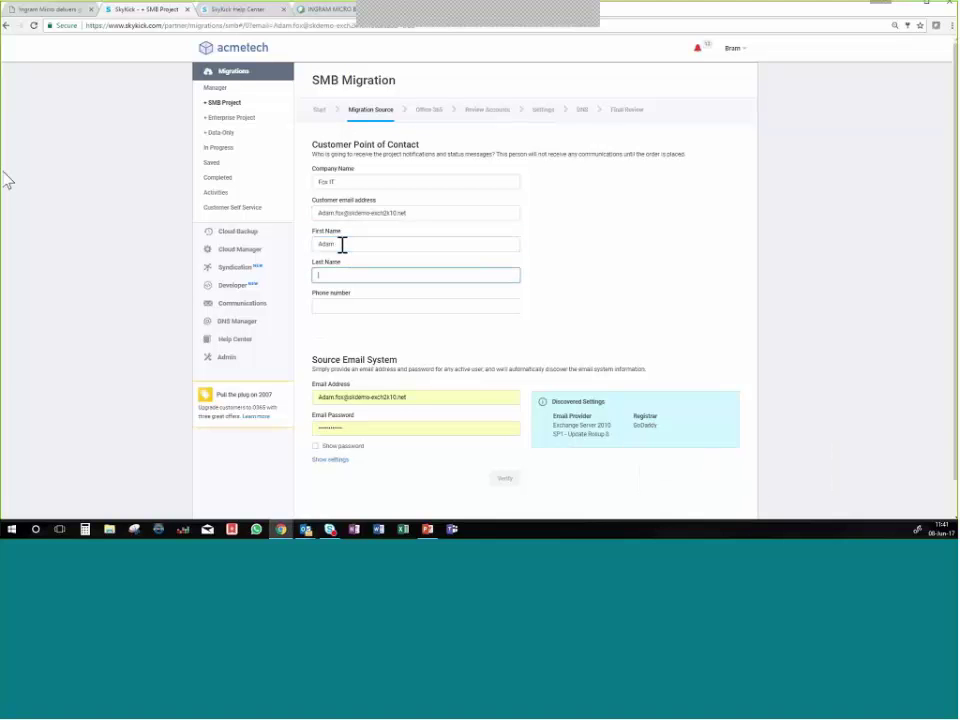
key("Tab")
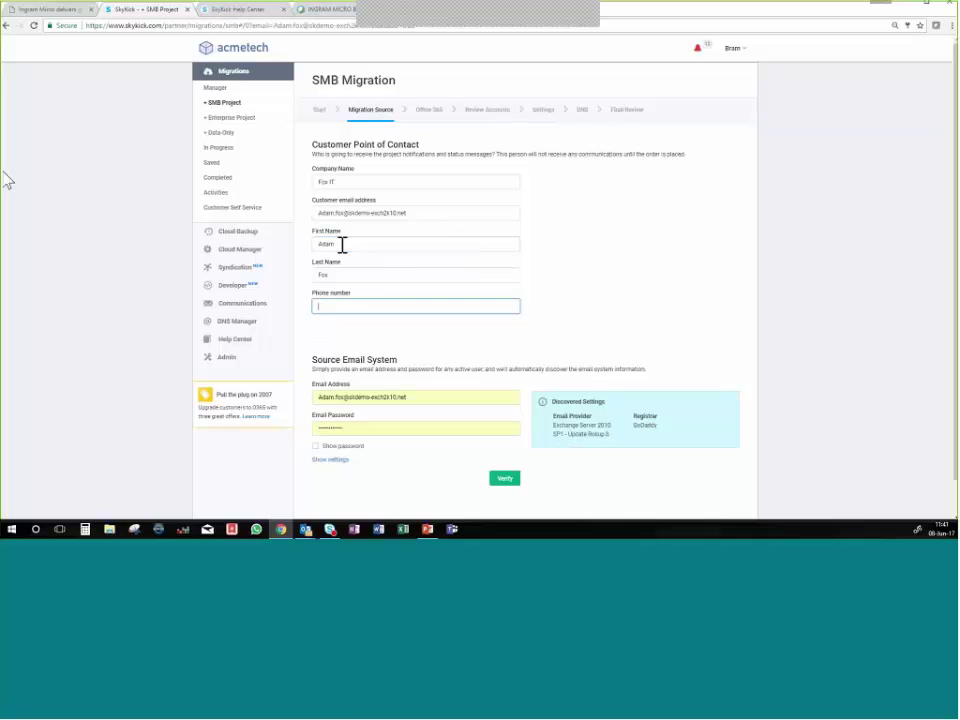
type("11111")
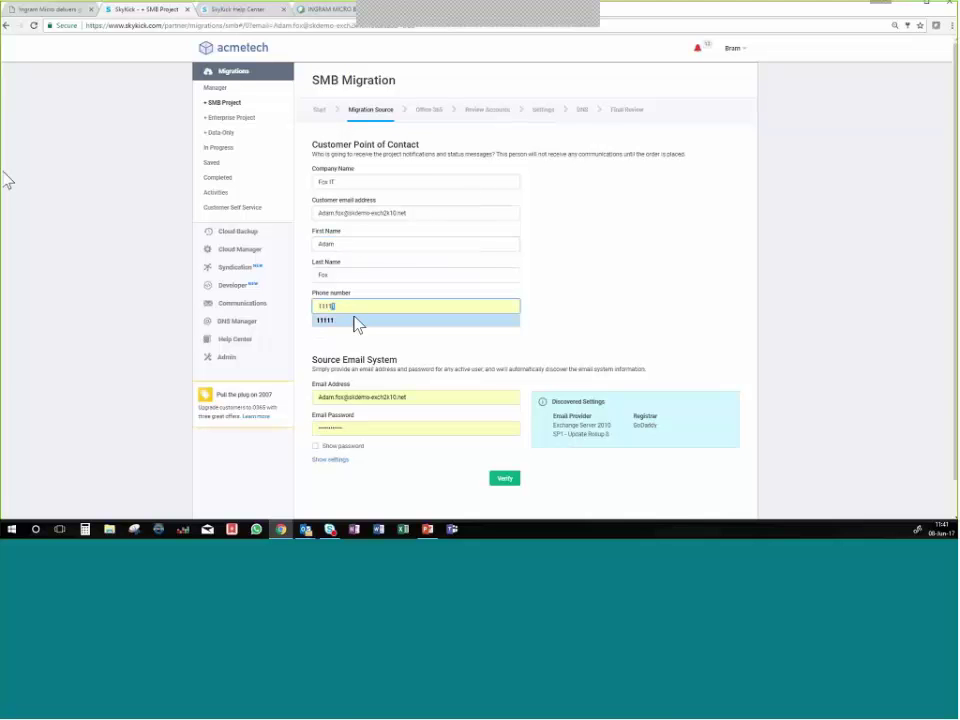
left_click(357, 321)
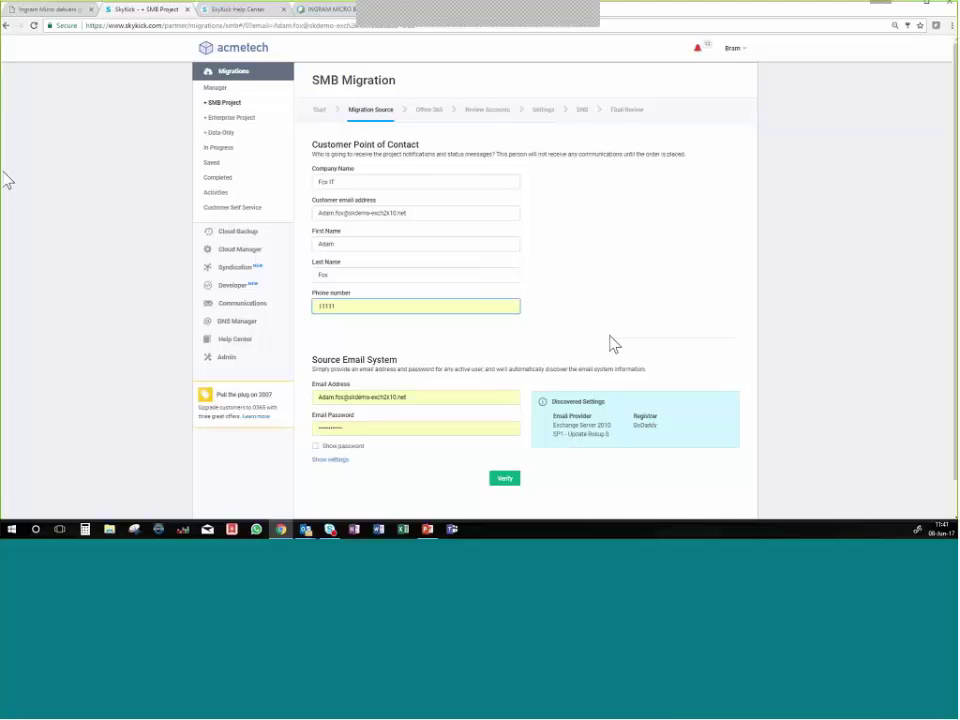
scroll(613, 344, "down", 1)
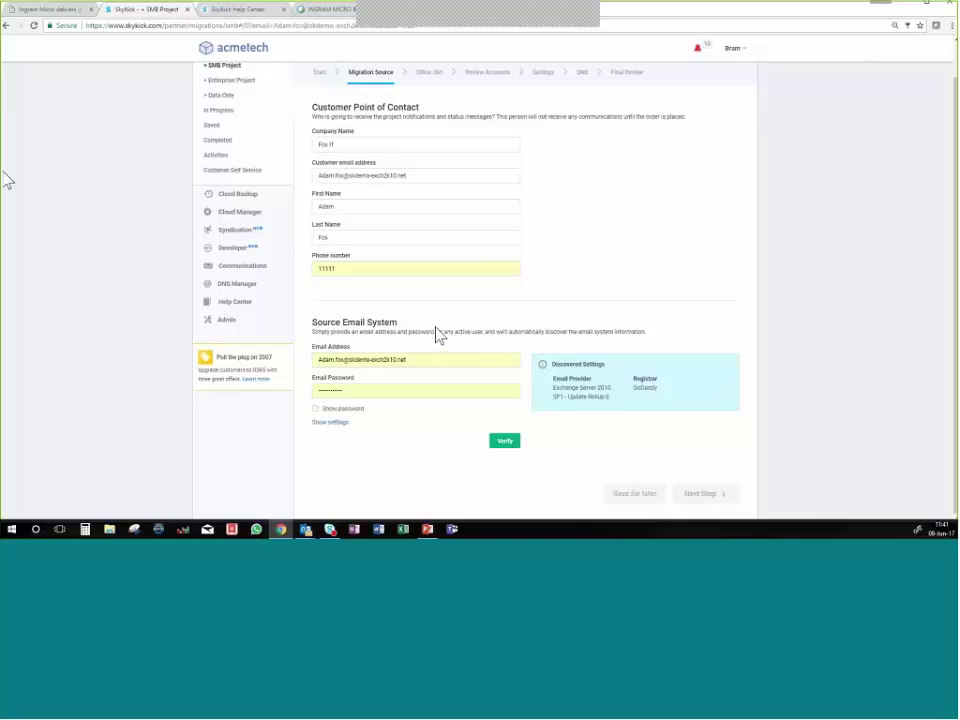
Verify the source mailbox credentials and review the discovered Exchange Server 2010 SP1 and GoDaddy registrar.
left_click(505, 442)
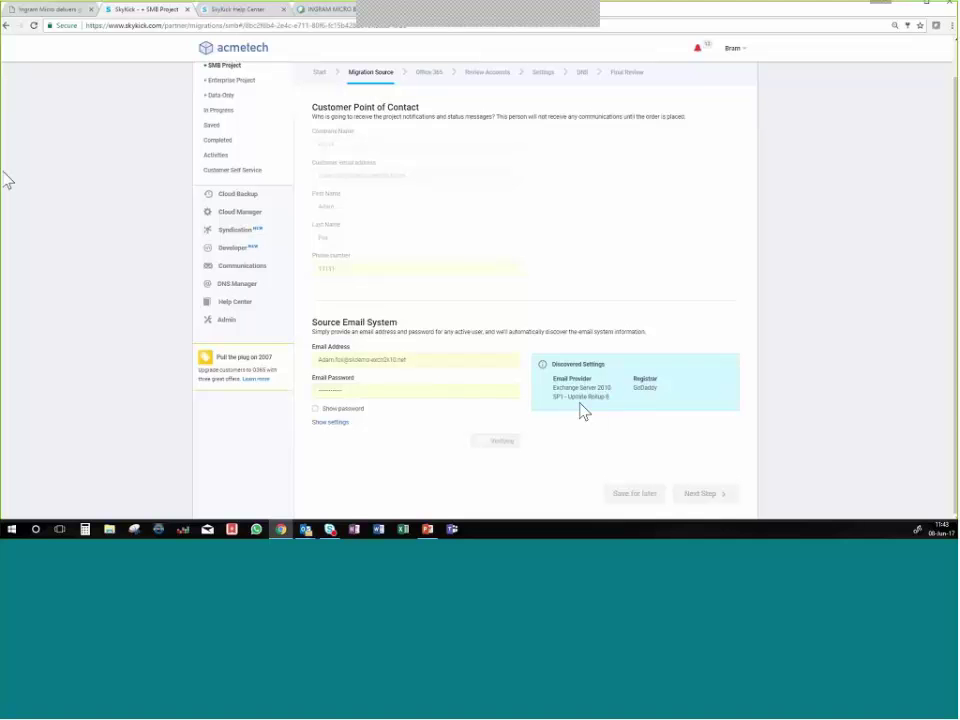
double_click(641, 388)
left_click(334, 423)
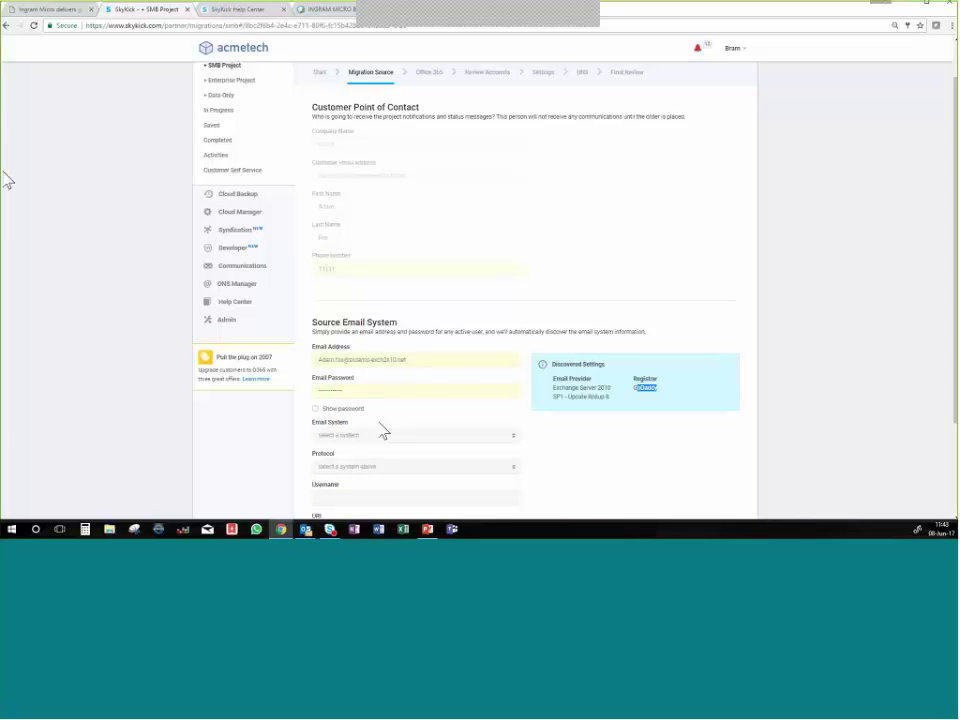
scroll(585, 450, "down", 3)
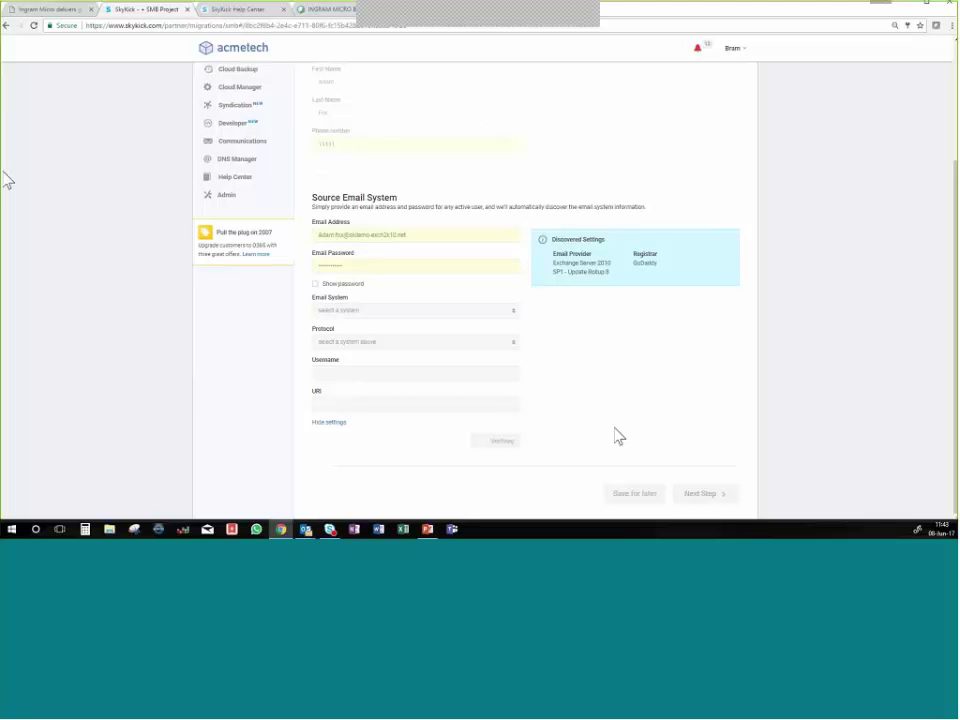
scroll(617, 436, "up", 4)
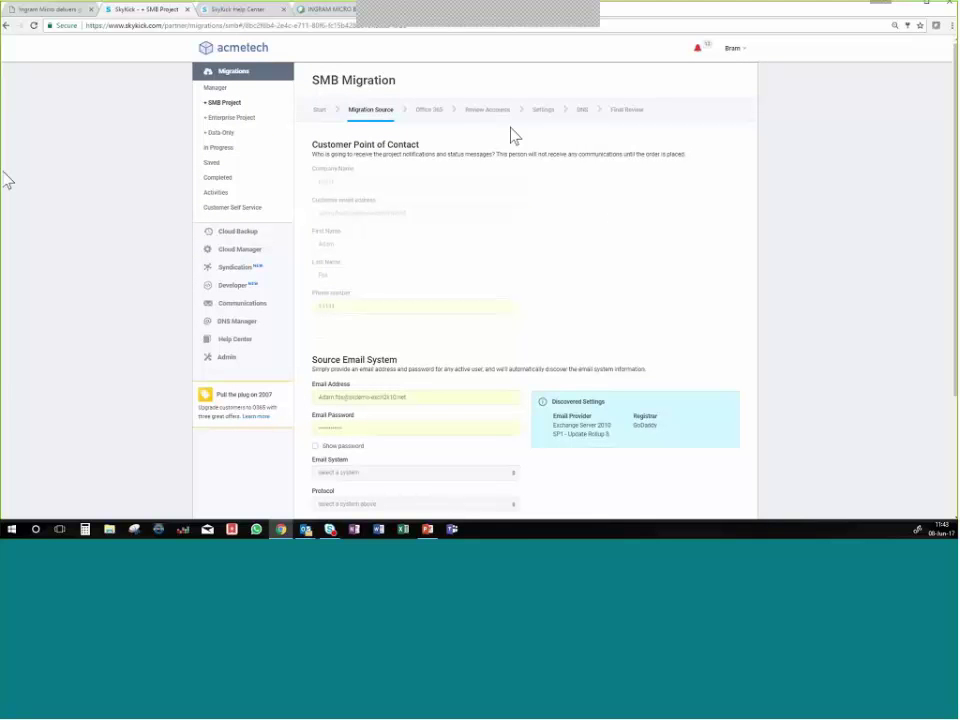
scroll(570, 242, "down", 4)
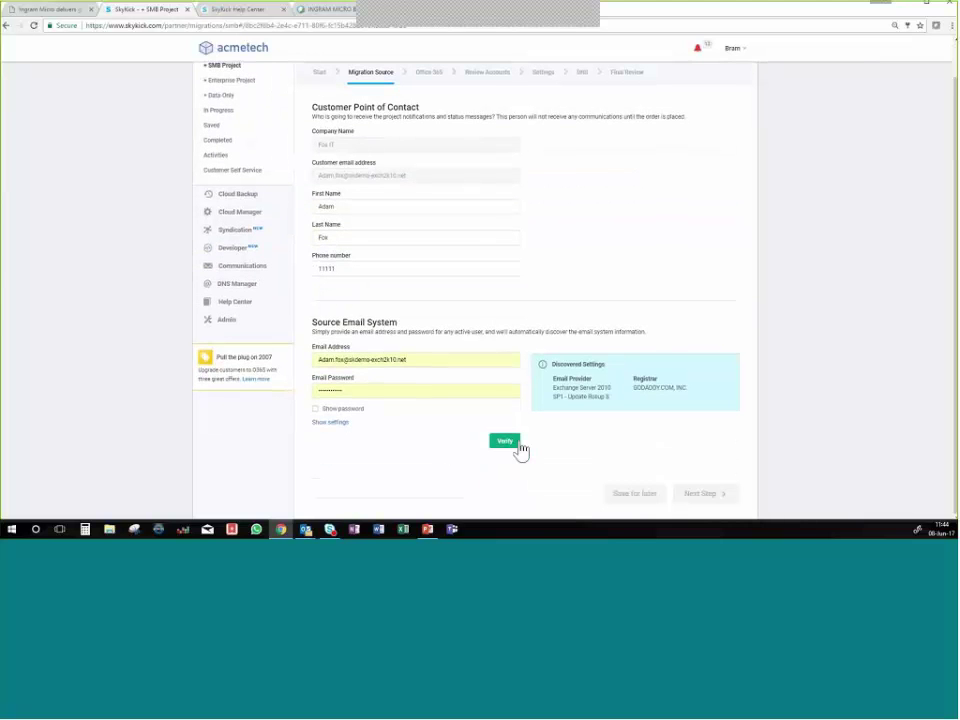
Re-verify the credentials, check the EWS URI under Show settings, and continue to Office 365.
left_click(508, 453)
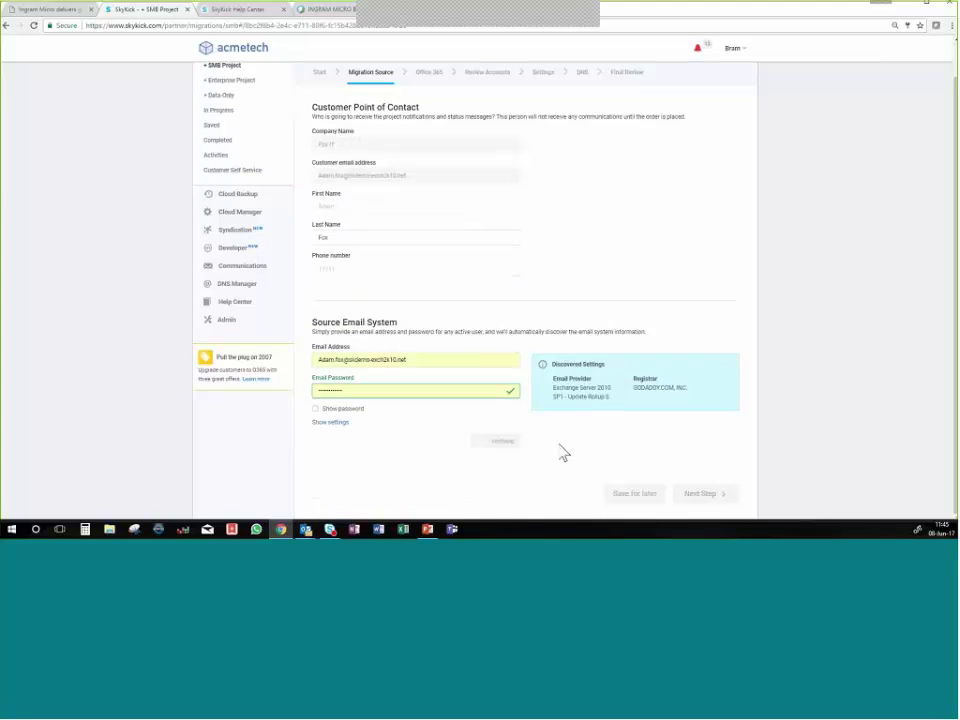
left_click(331, 424)
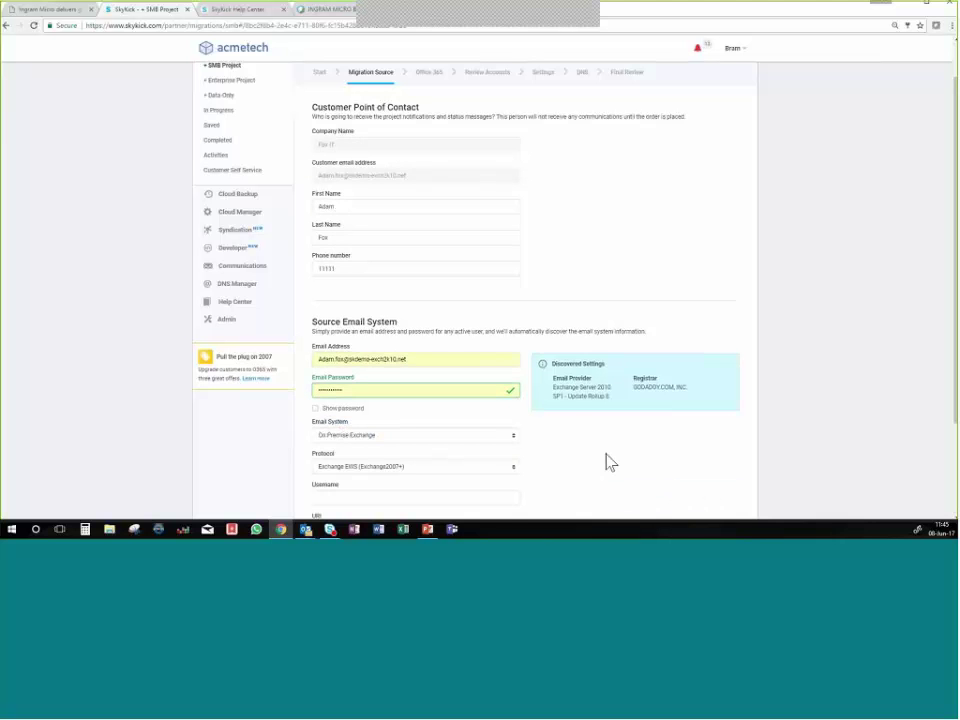
scroll(607, 462, "down", 2)
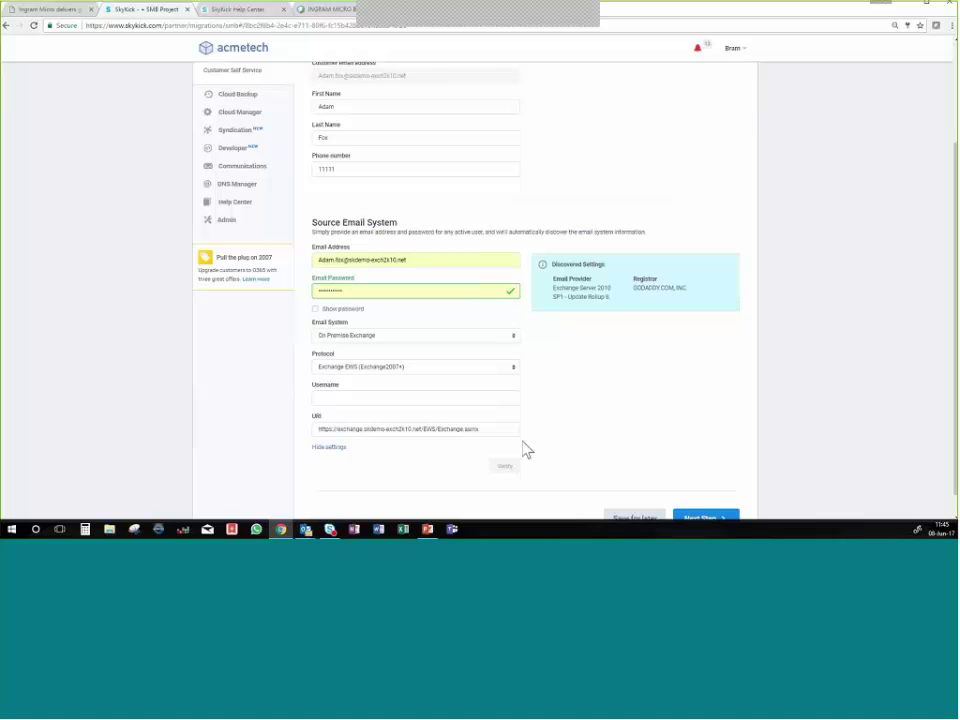
triple_click(492, 429)
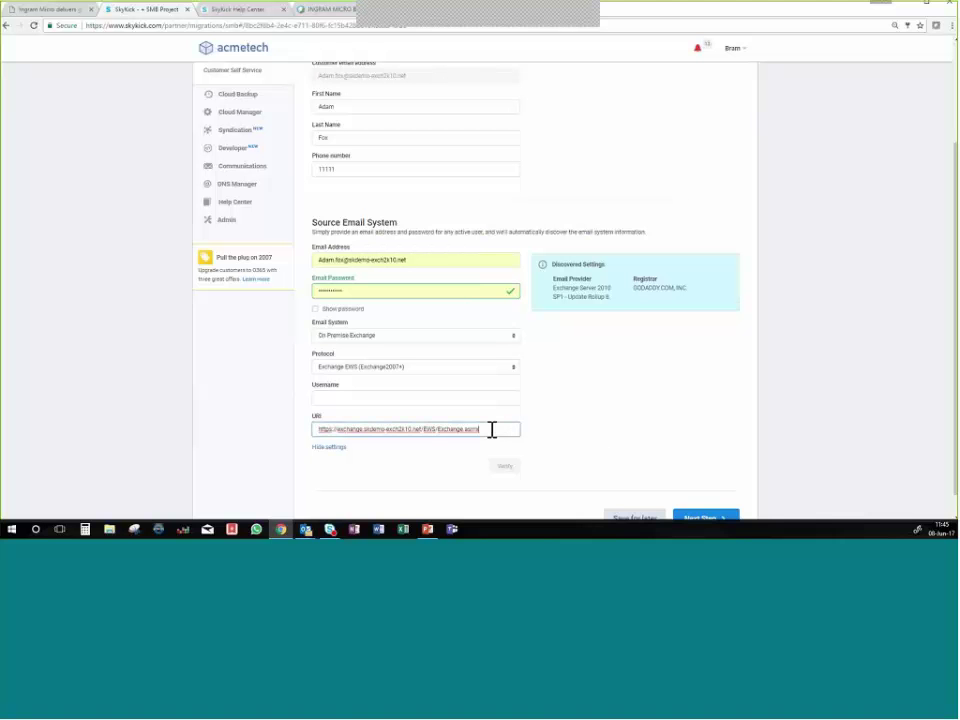
left_click(726, 456)
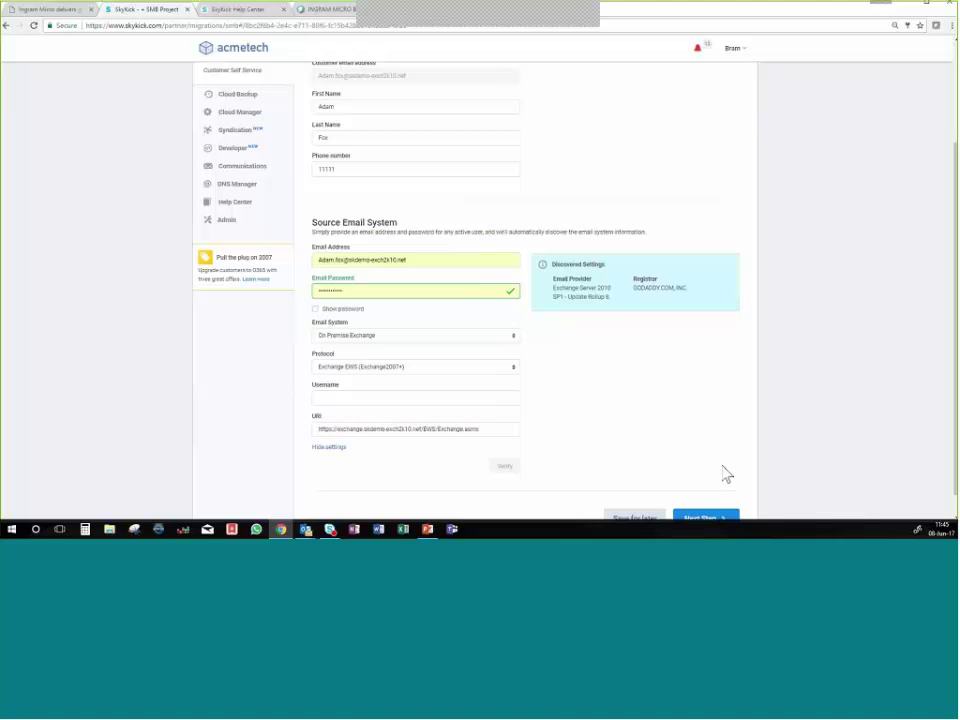
scroll(726, 474, "down", 1)
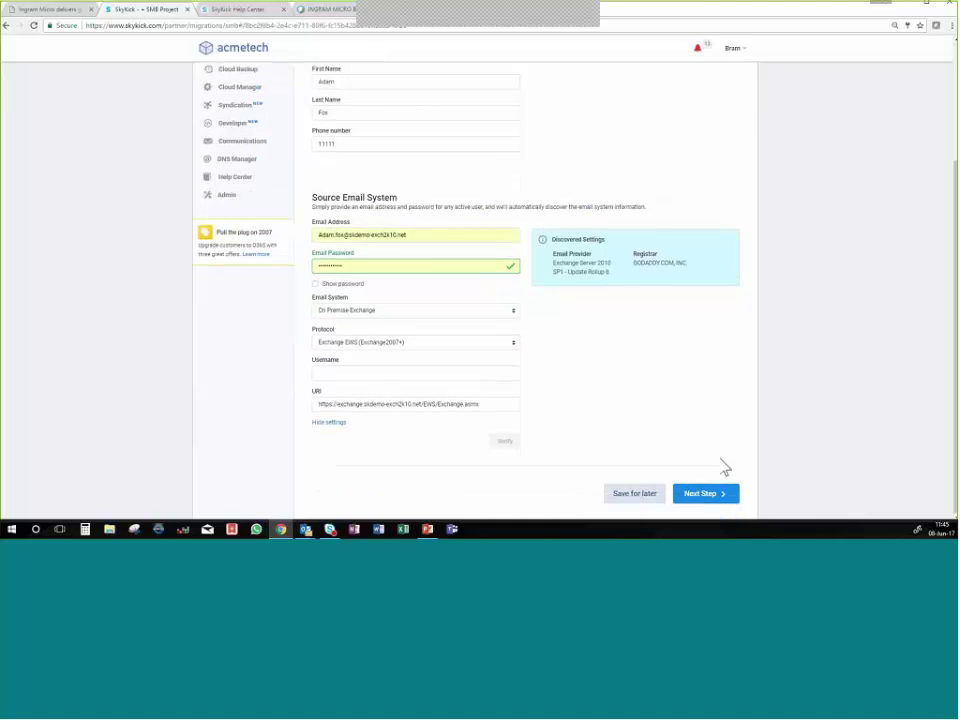
left_click(726, 495)
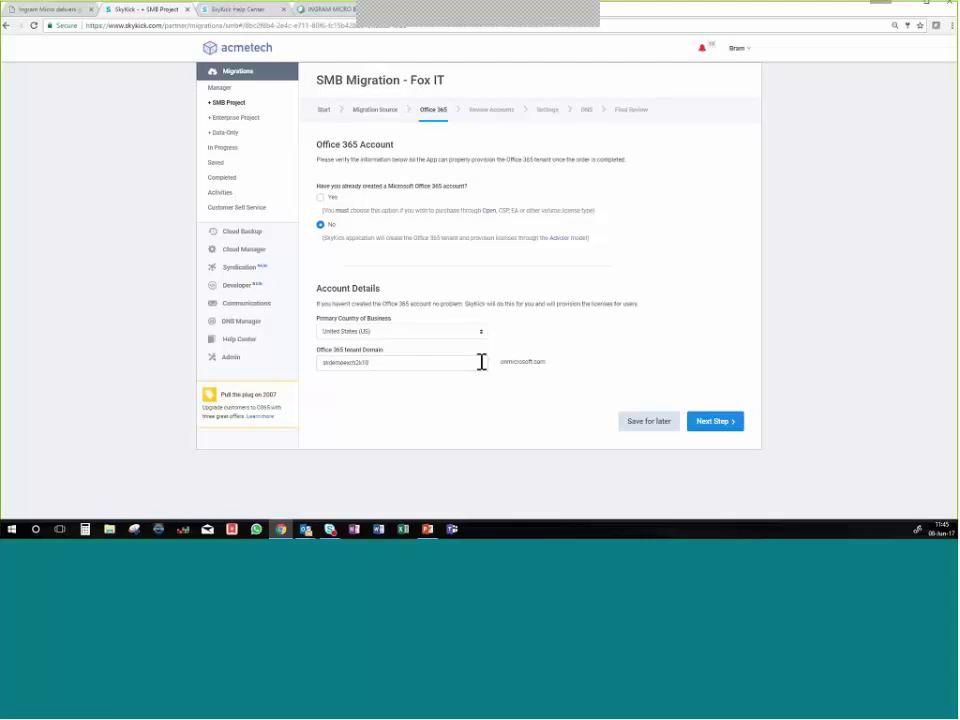
Keep No existing account and United States (US), and change the tenant domain to skdemoexch2k10test.onmicrosoft.com.
left_click_drag(385, 186, 428, 186)
left_click(454, 185)
left_click_drag(343, 238, 386, 240)
left_click(483, 335)
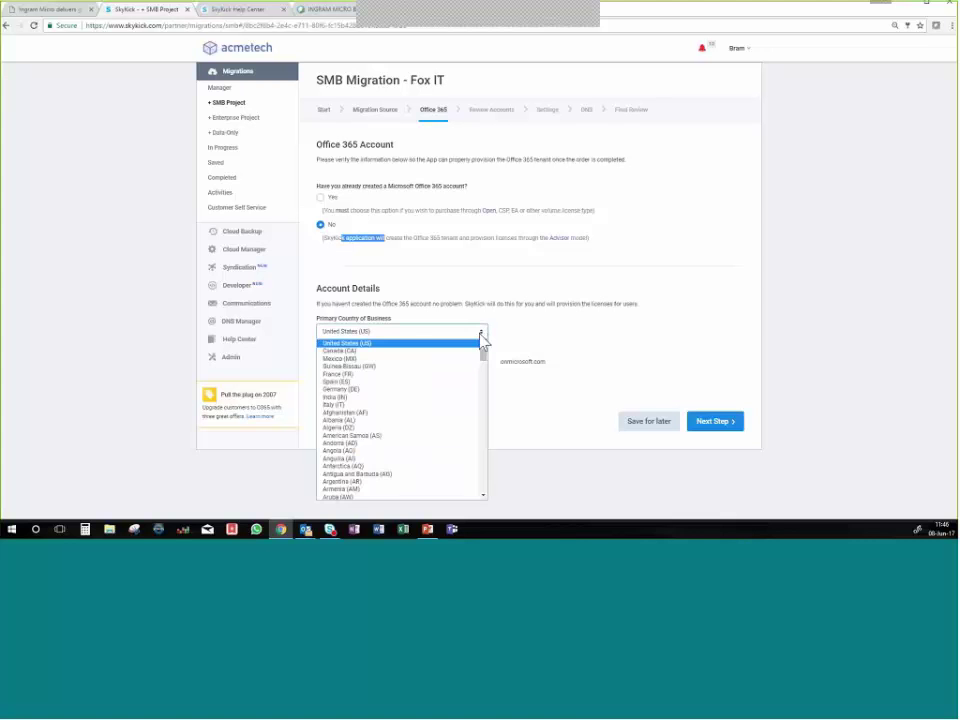
left_click(481, 336)
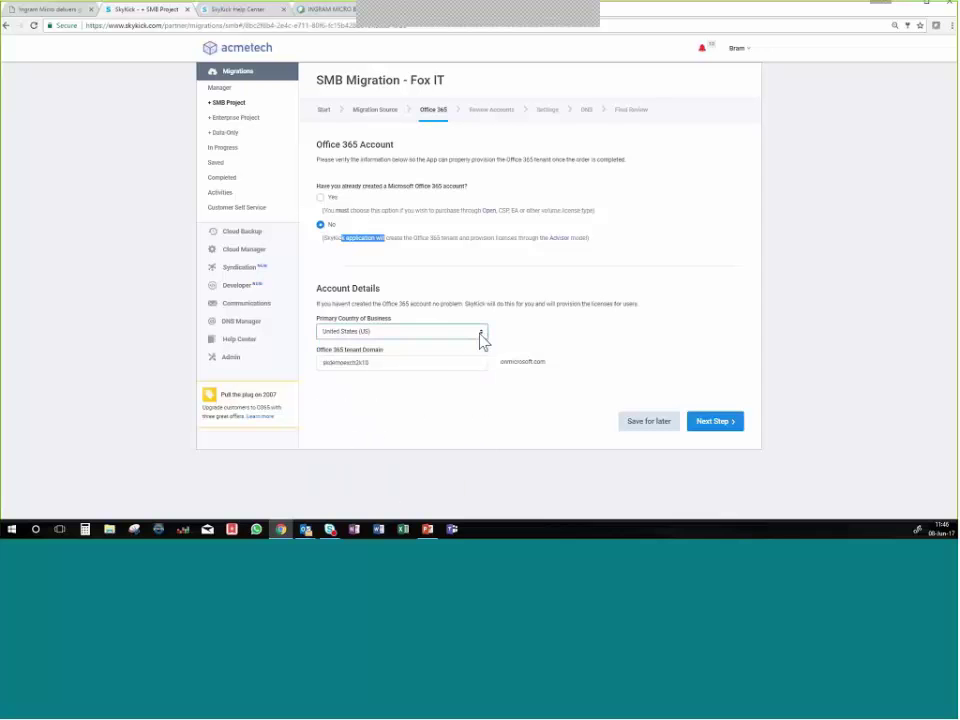
double_click(443, 368)
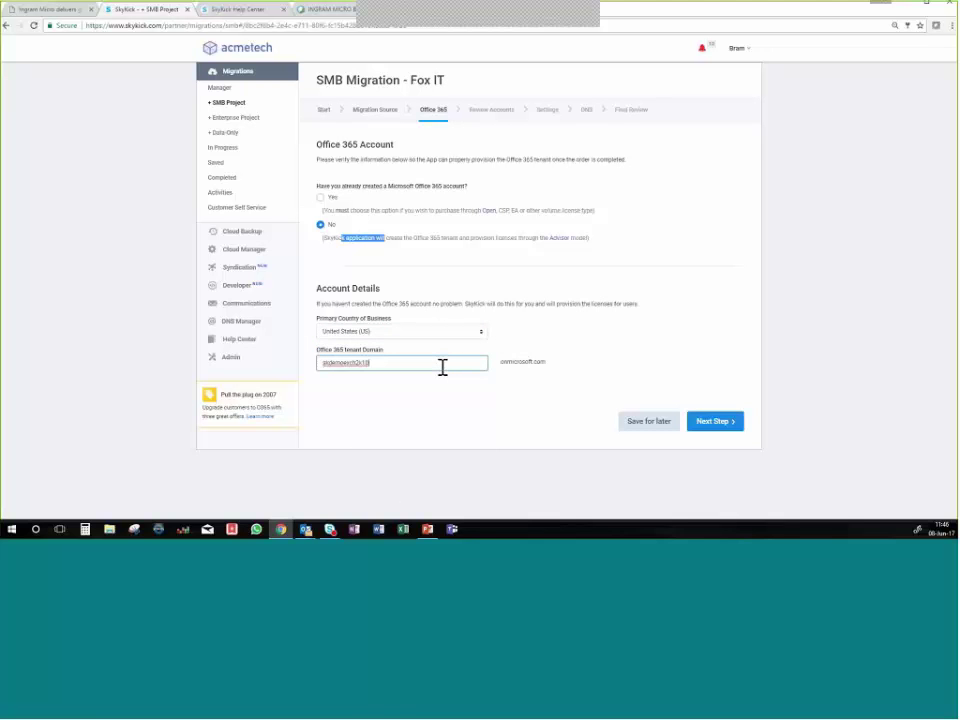
left_click(443, 367)
type("test")
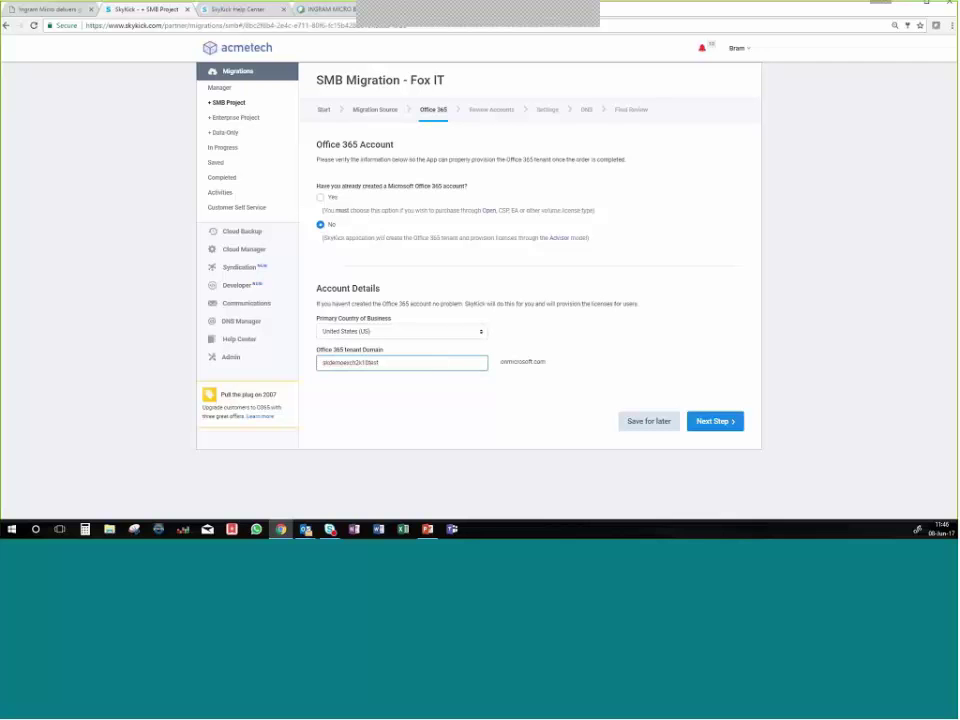
left_click(594, 379)
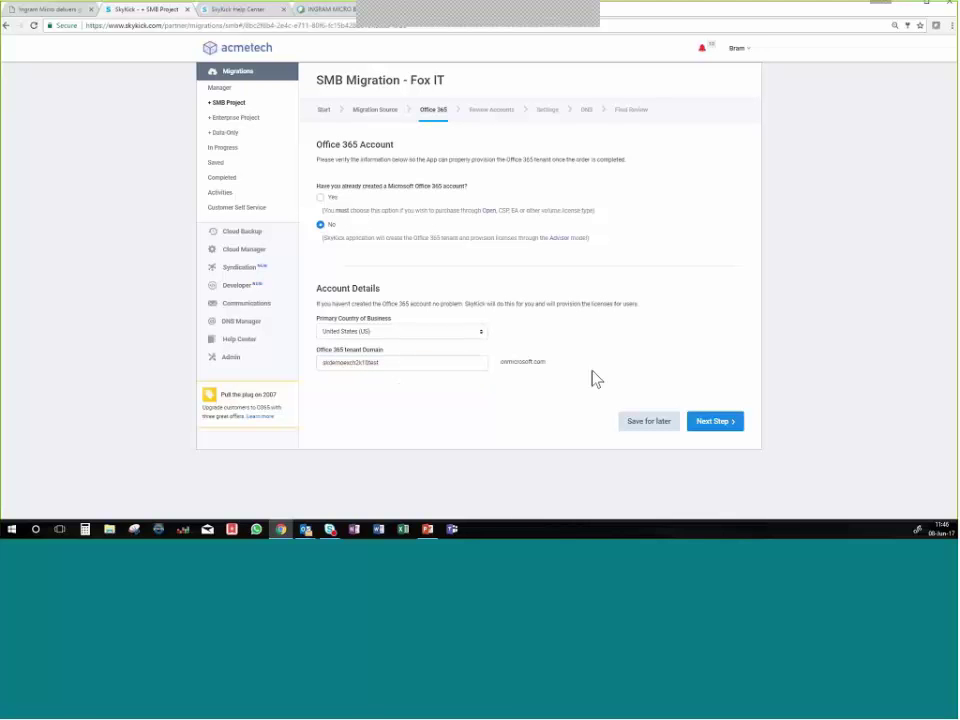
Continue to Review Accounts and scroll through the 53 discovered mailboxes and remaining sections.
left_click(725, 431)
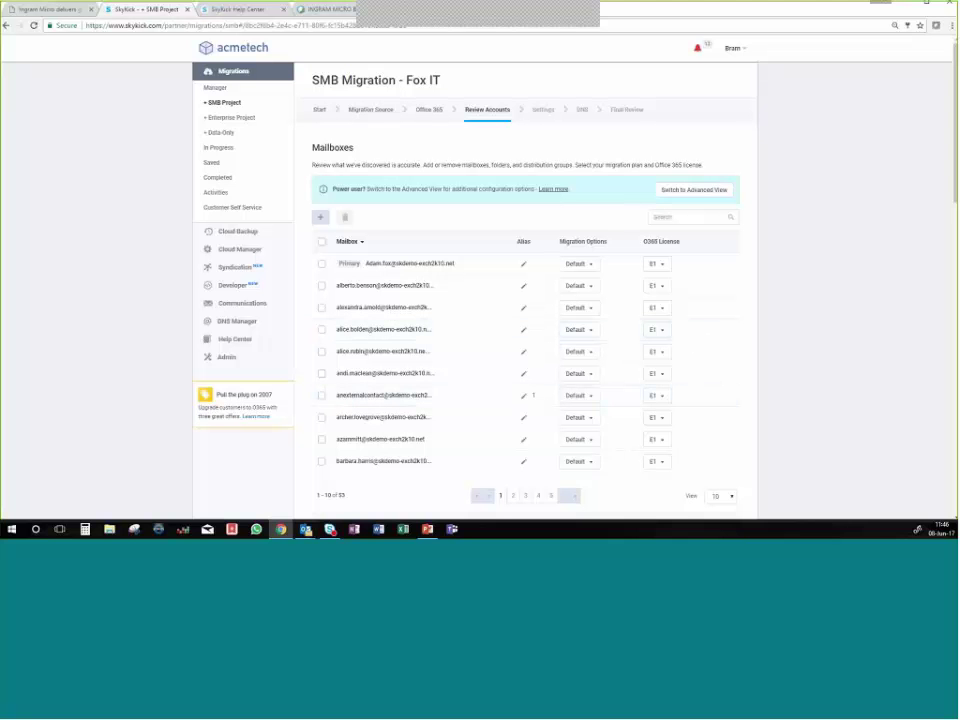
scroll(425, 305, "down", 1)
scroll(425, 305, "down", 3)
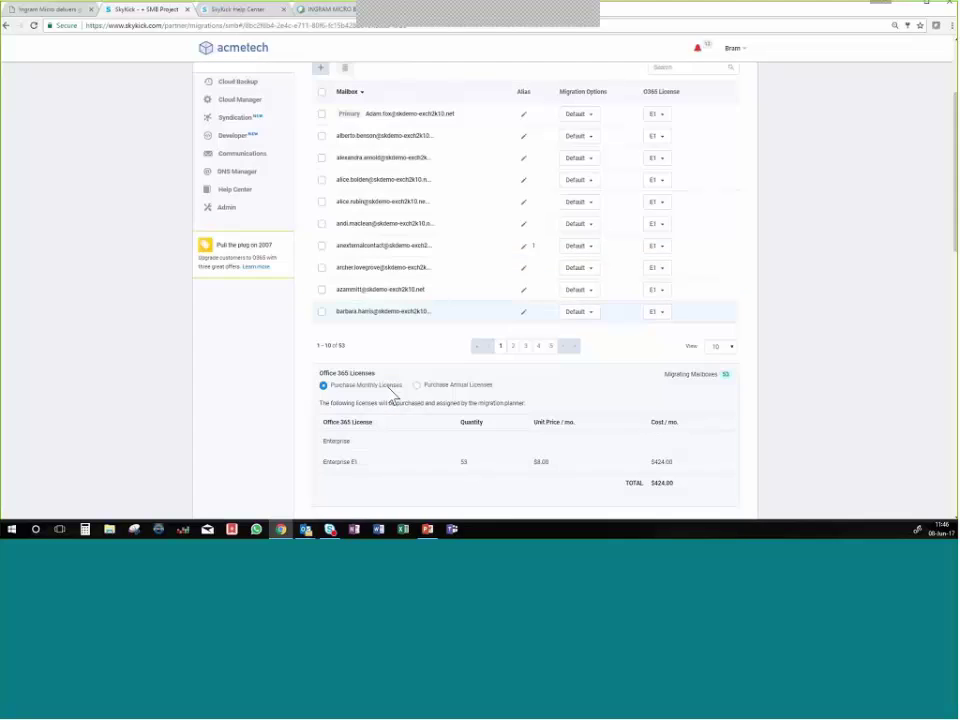
scroll(393, 396, "down", 4)
scroll(388, 378, "down", 4)
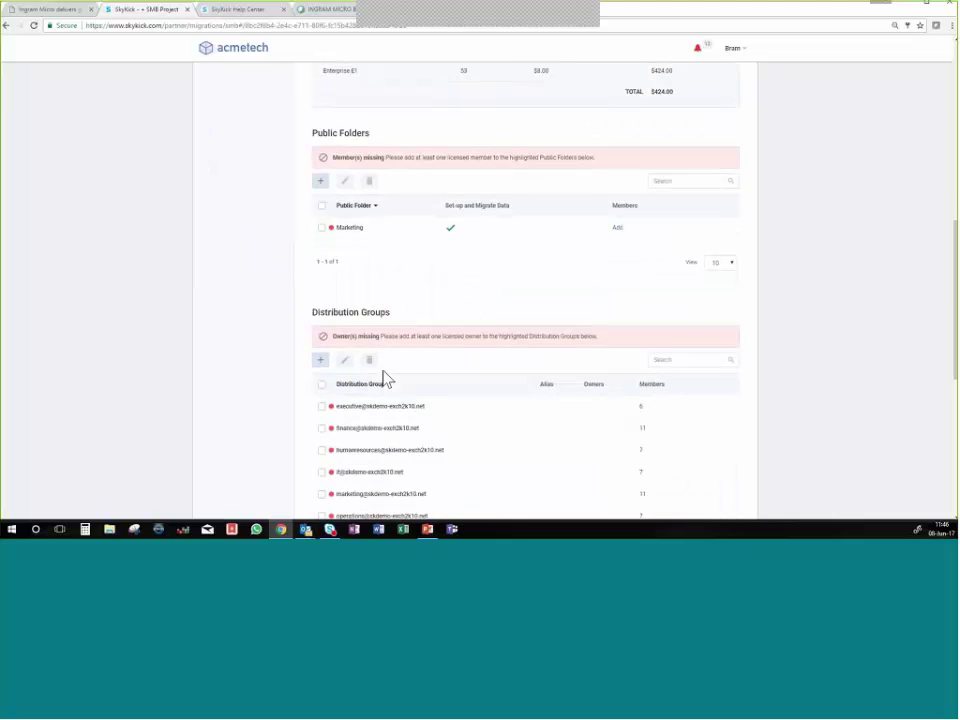
scroll(394, 341, "down", 2)
scroll(397, 346, "down", 6)
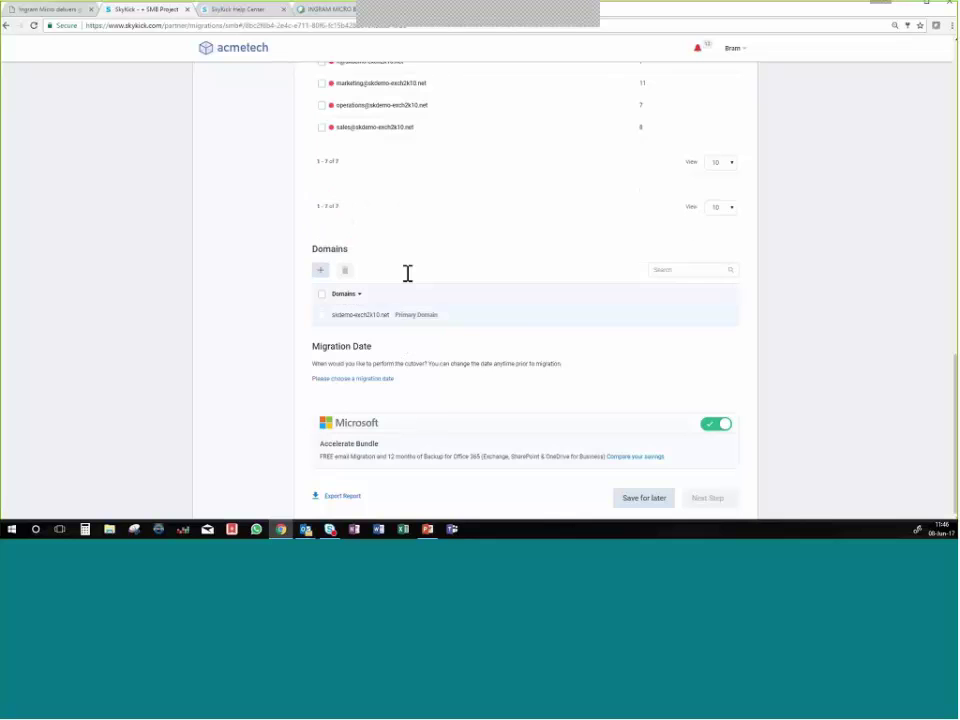
scroll(407, 273, "up", 6)
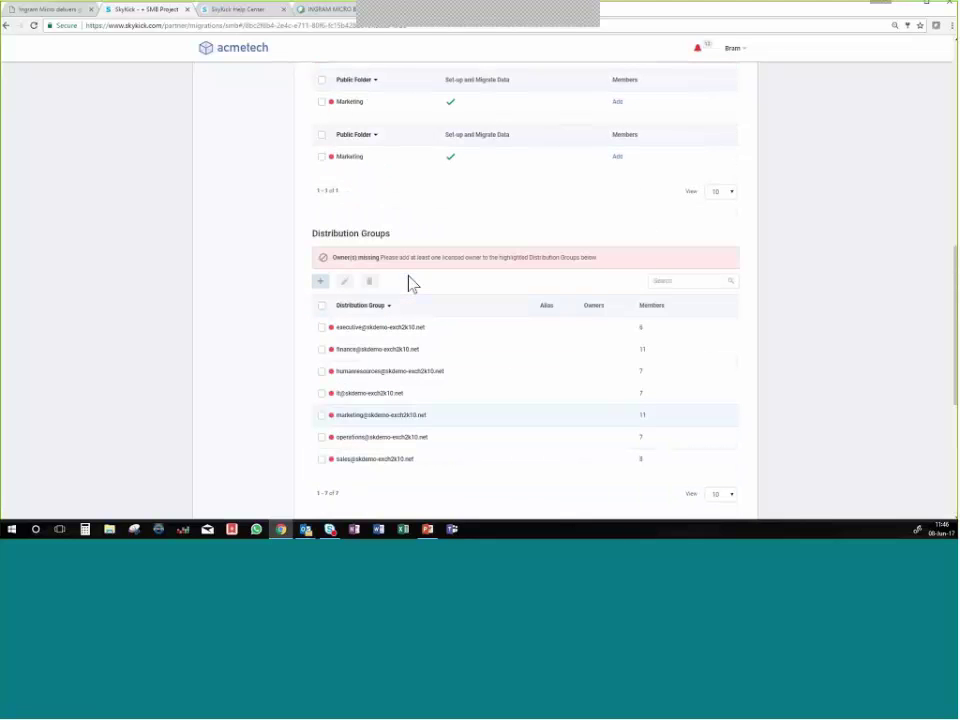
scroll(443, 272, "up", 5)
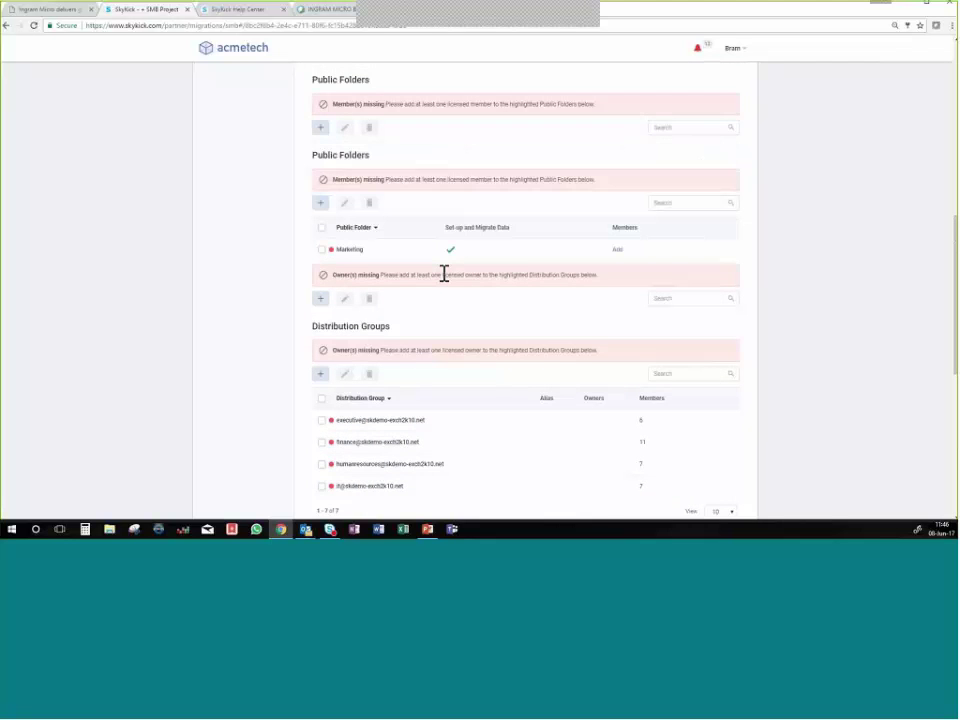
scroll(449, 282, "up", 1)
scroll(449, 282, "up", 3)
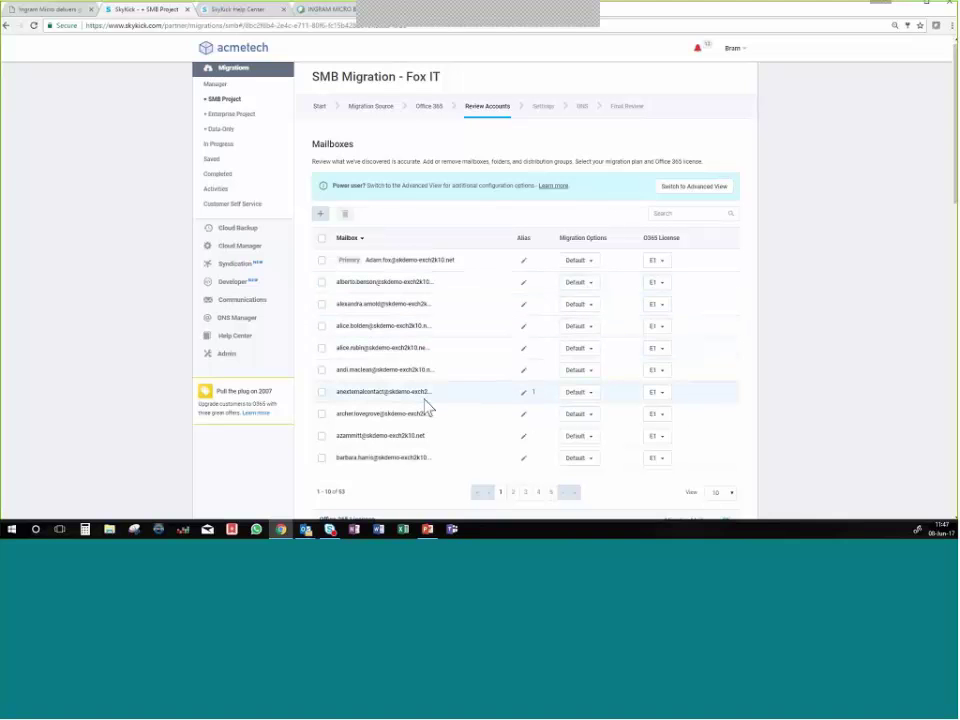
Switch the second mailbox's licence from E1 to Enterprise E5.
left_click(321, 284)
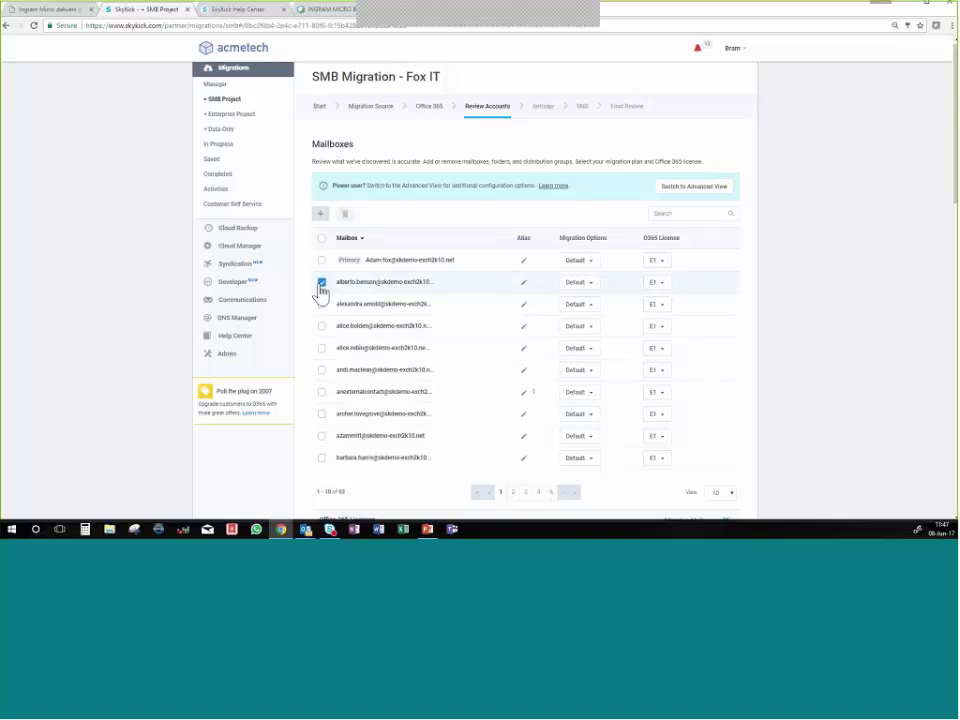
left_click(666, 285)
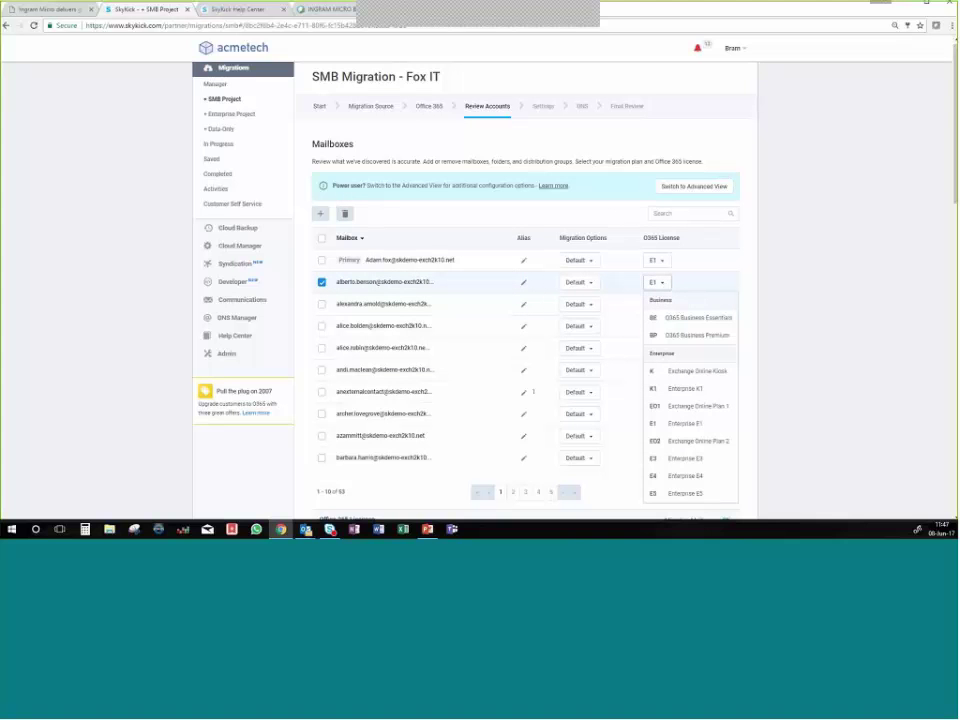
left_click(697, 504)
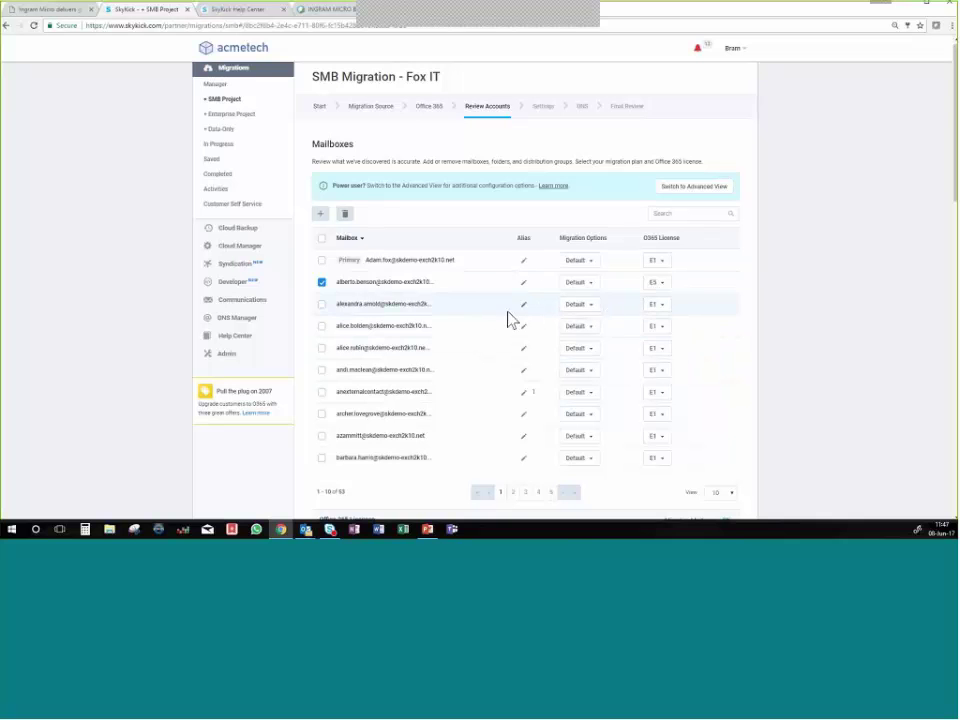
Cancel the fifth mailbox's alias editor and check Migration Options, leaving them at Default.
left_click(322, 350)
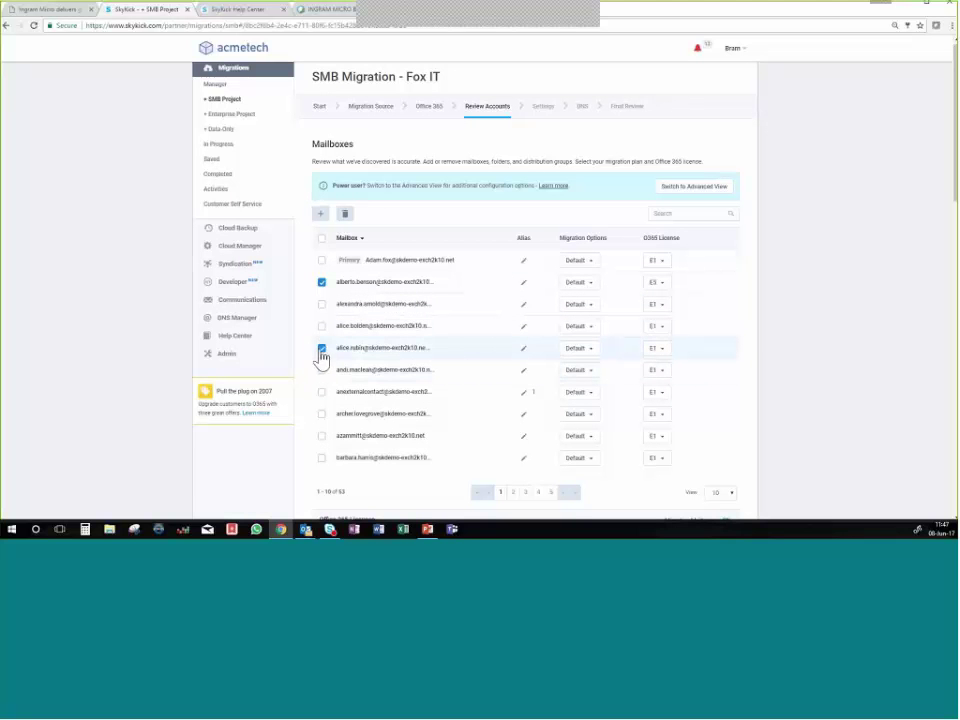
left_click(525, 350)
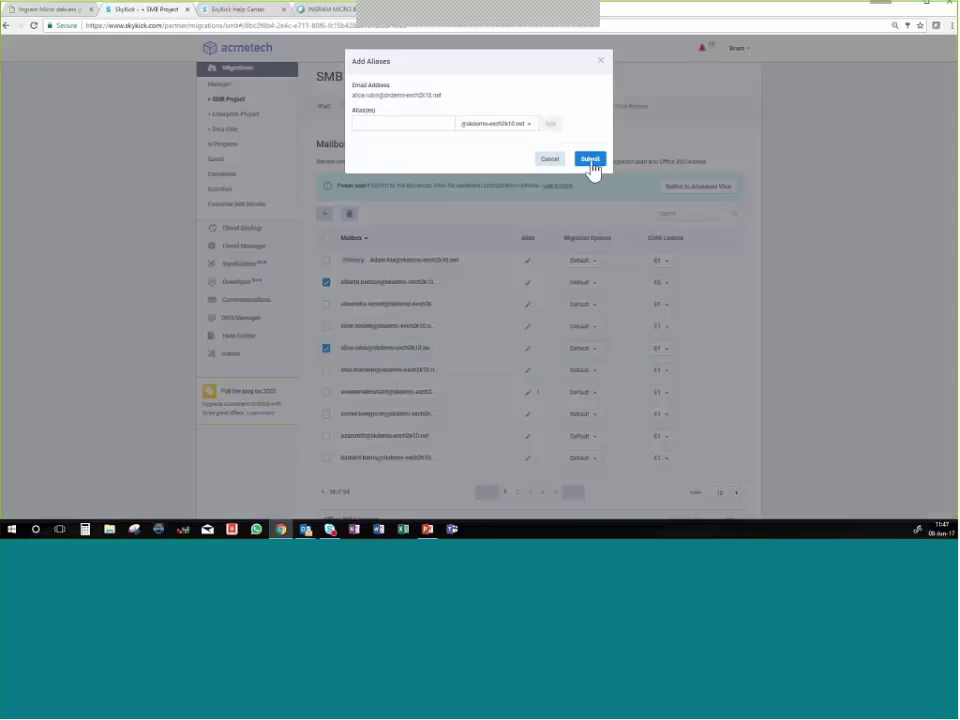
left_click(551, 160)
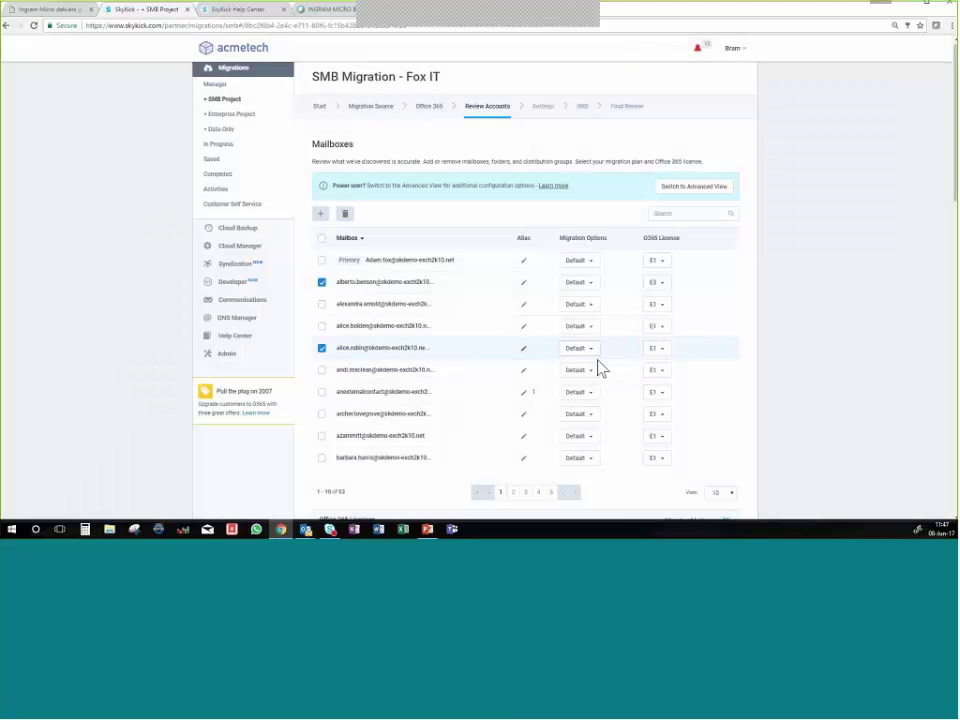
left_click(593, 352)
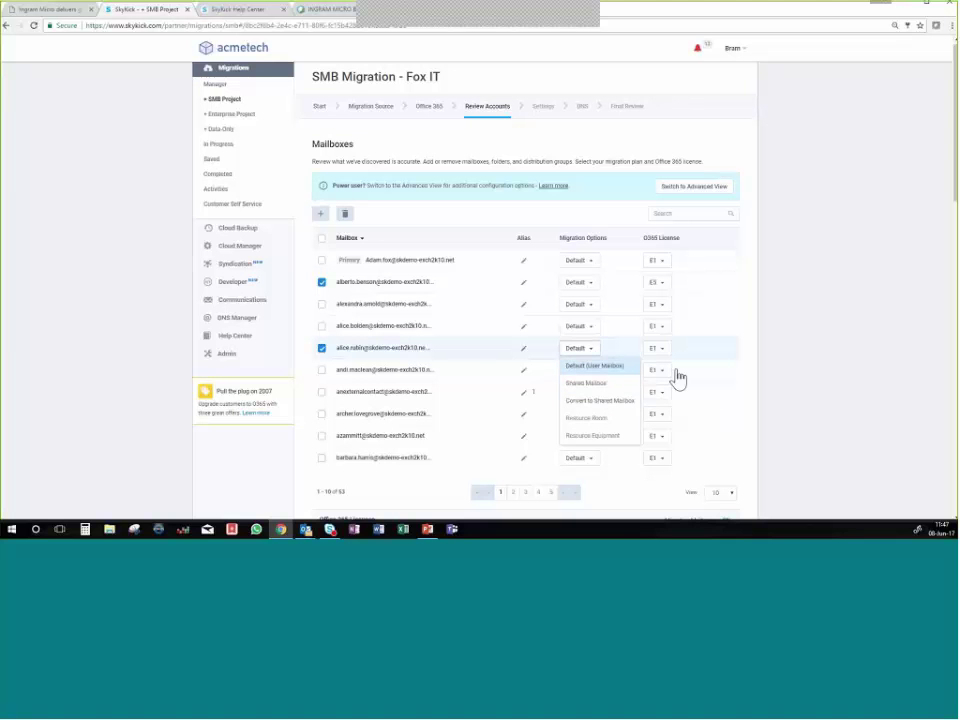
left_click(748, 370)
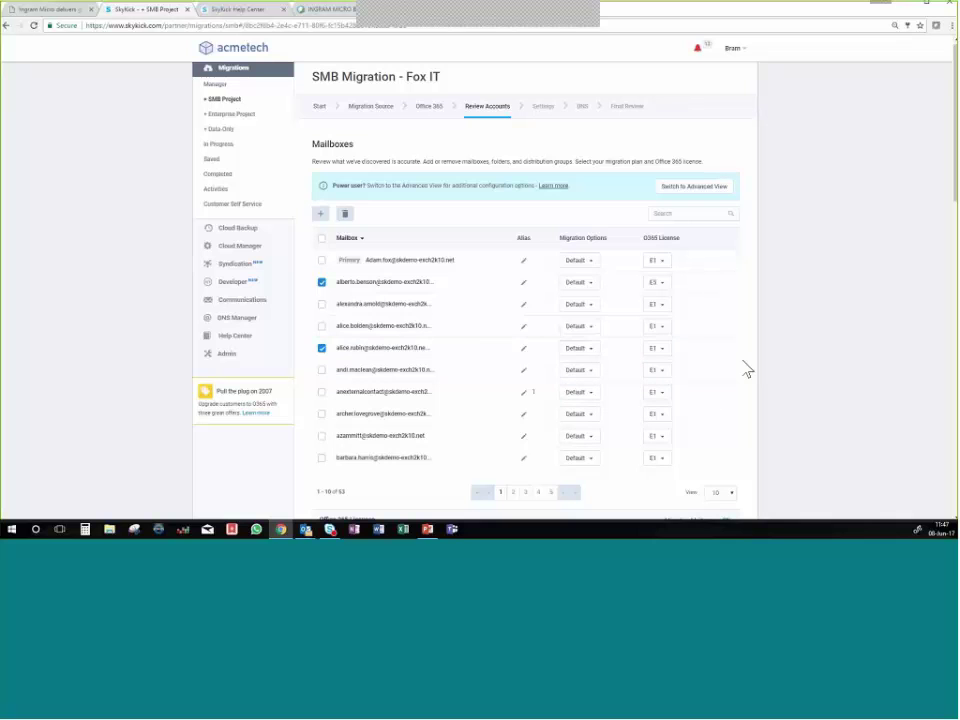
Scroll past the $451/month licence summary to the Marketing folder's Member(s) missing warning.
scroll(499, 381, "down", 3)
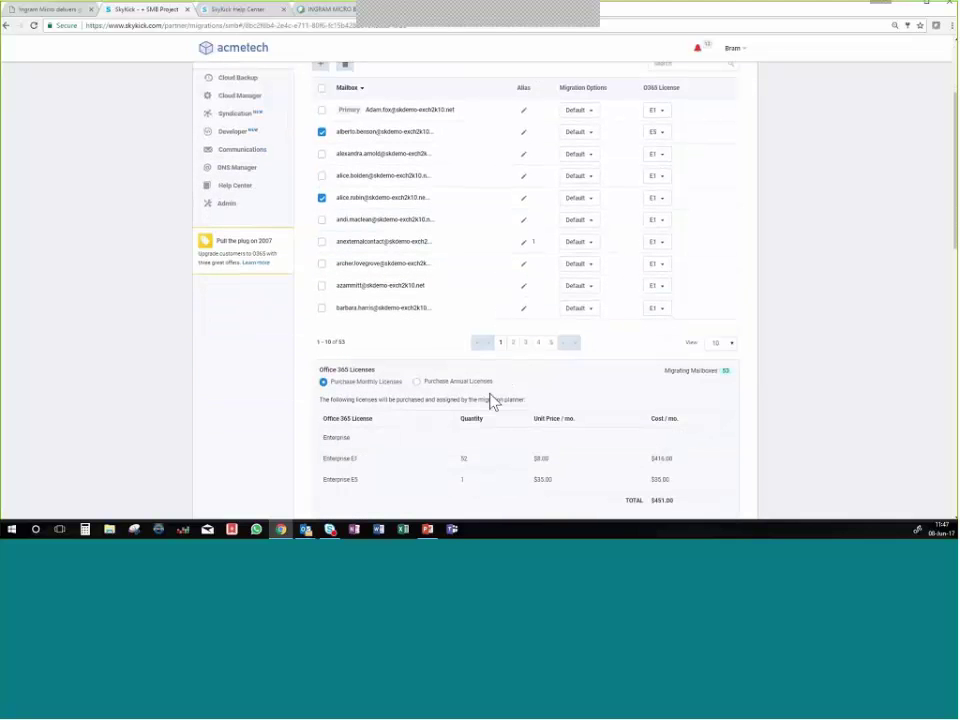
scroll(490, 400, "down", 2)
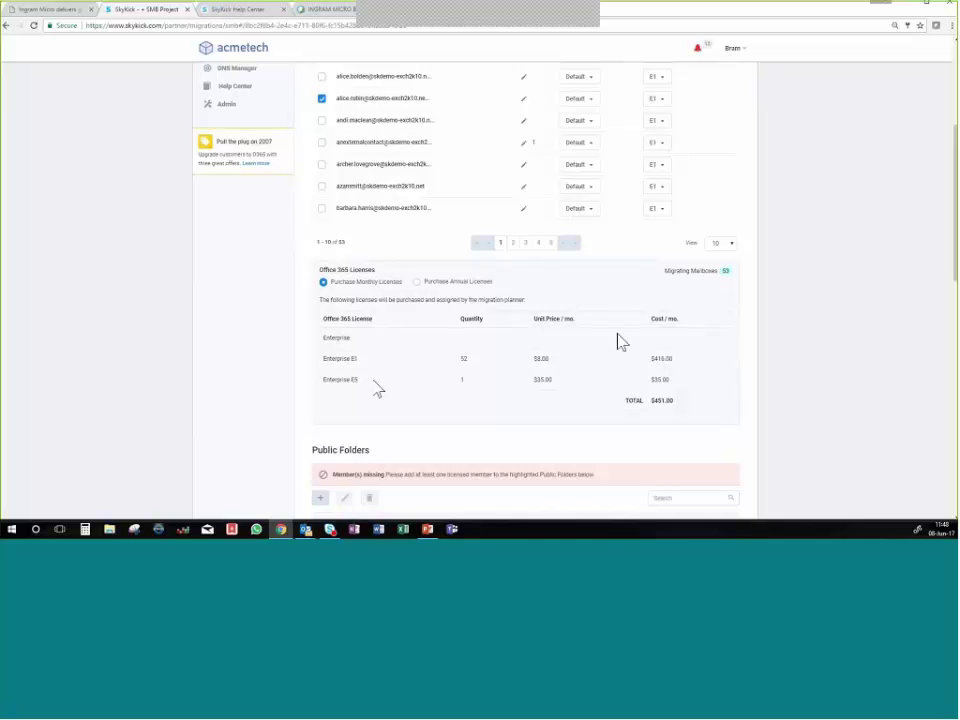
scroll(370, 125, "up", 1)
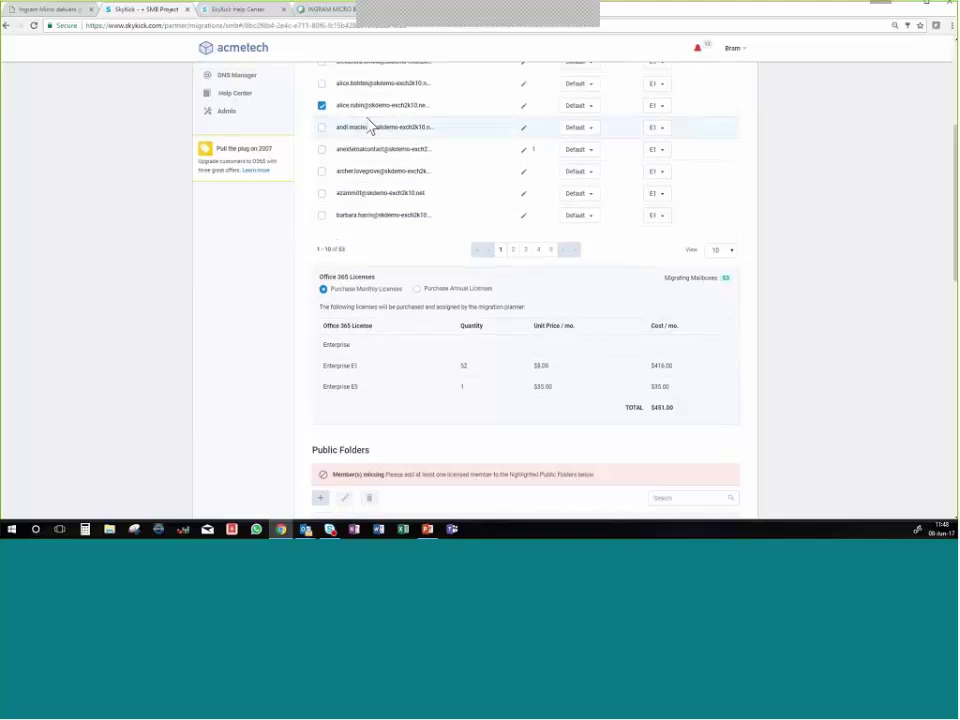
scroll(372, 130, "up", 2)
scroll(395, 228, "down", 2)
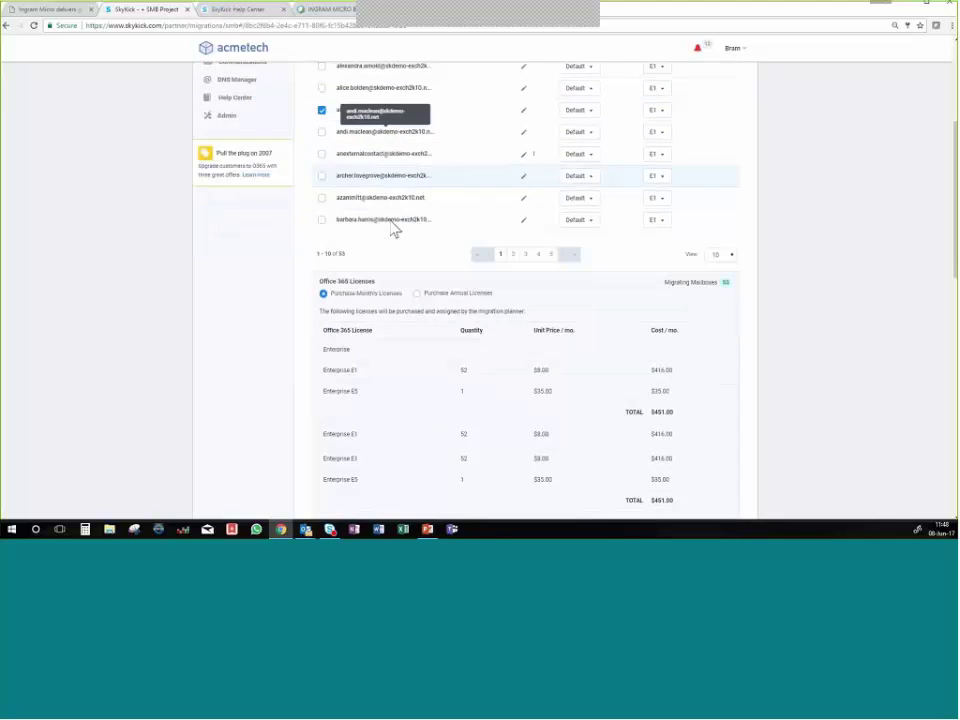
scroll(400, 255, "down", 1)
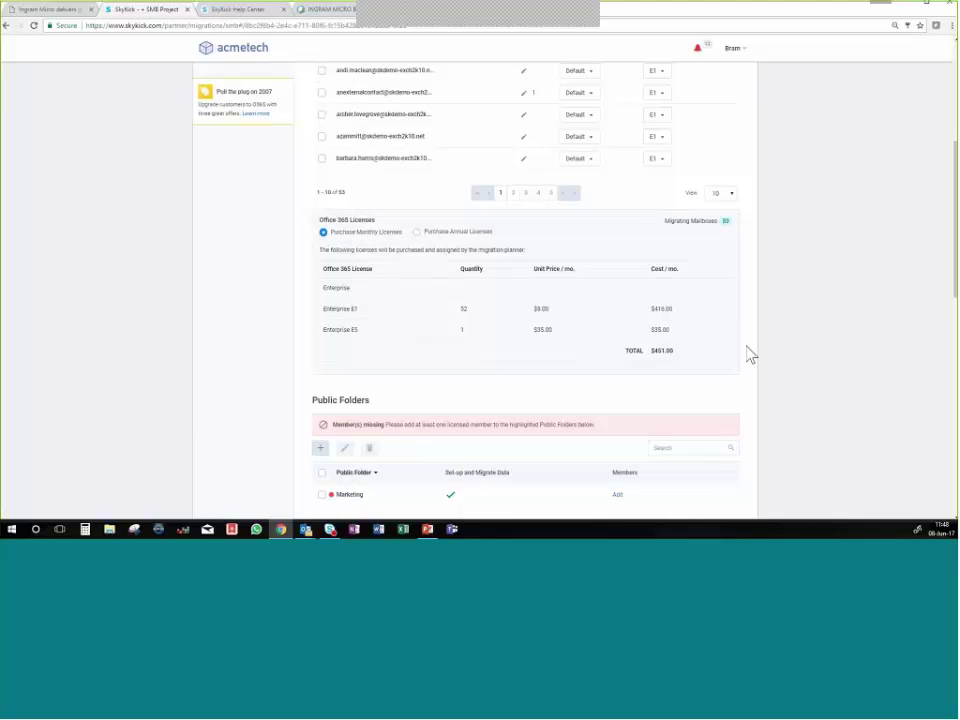
scroll(751, 355, "down", 2)
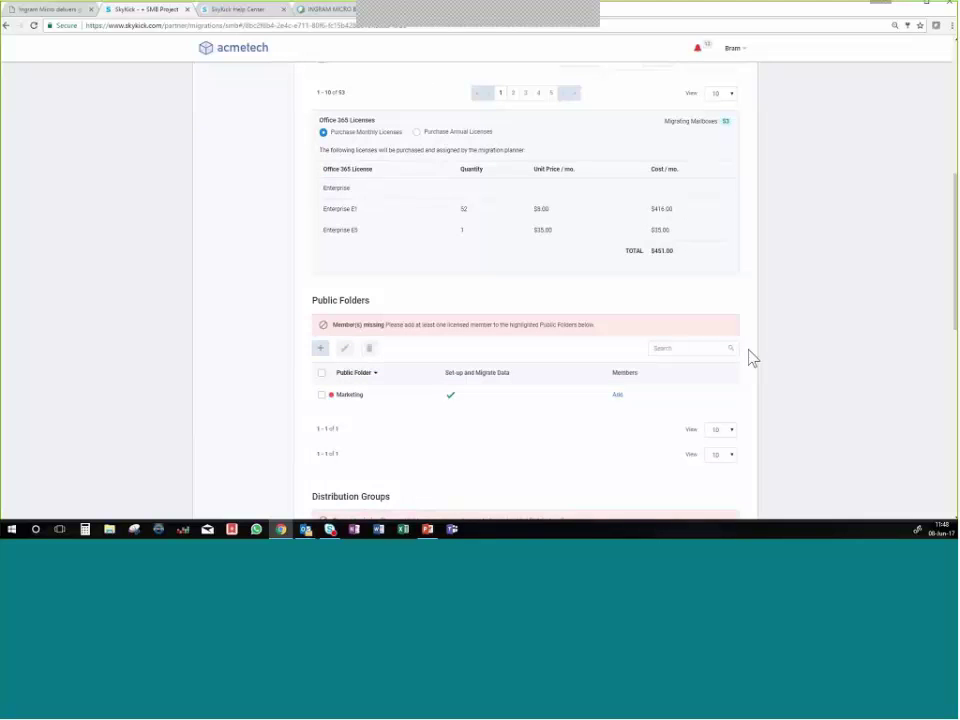
scroll(751, 355, "down", 2)
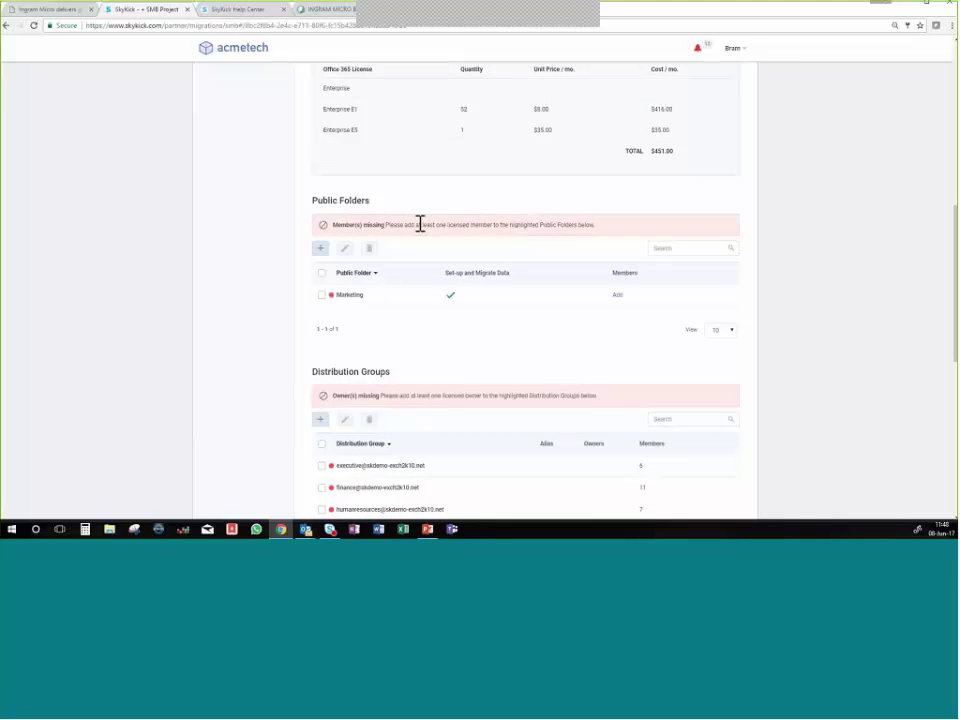
left_click_drag(333, 226, 431, 225)
left_click(433, 242)
left_click_drag(474, 225, 527, 234)
left_click(532, 228)
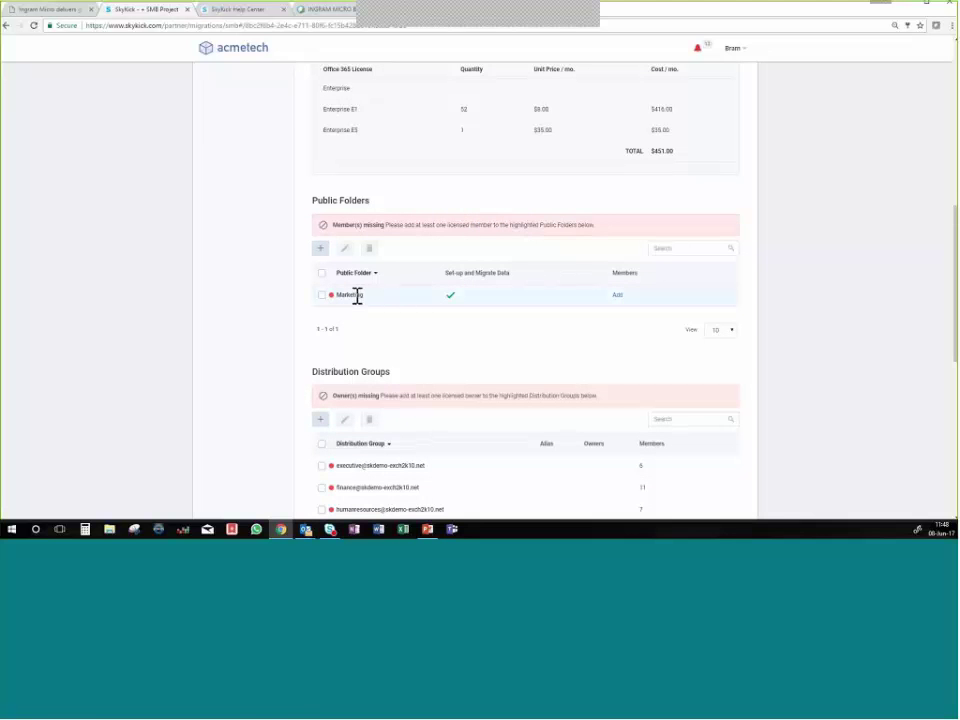
Search for a mailbox, add it as a Marketing public folder member, and submit.
left_click(617, 302)
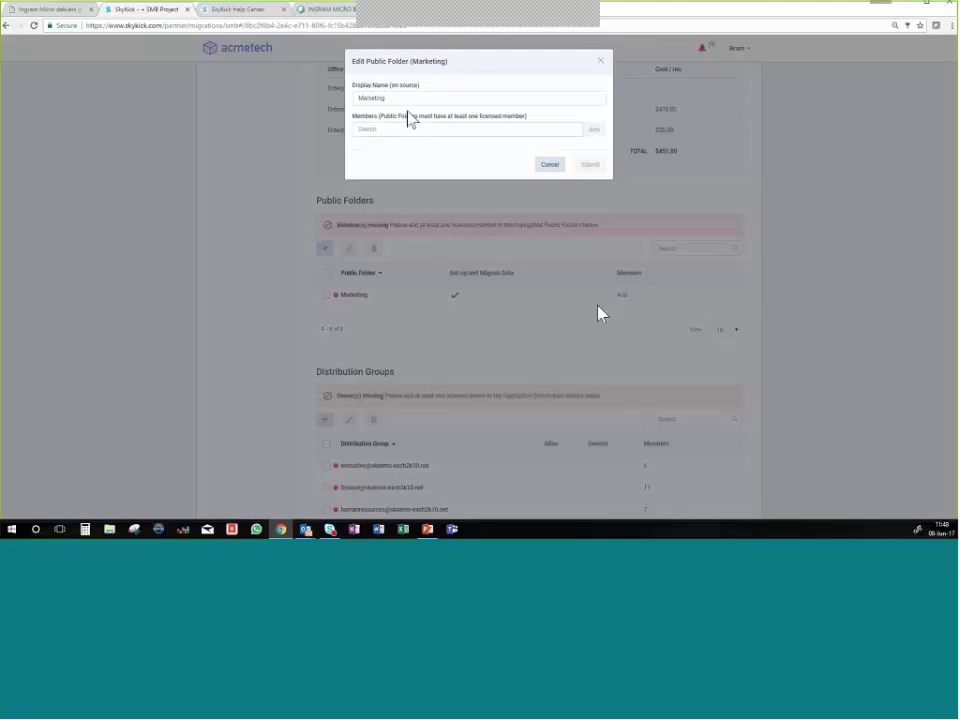
left_click(401, 131)
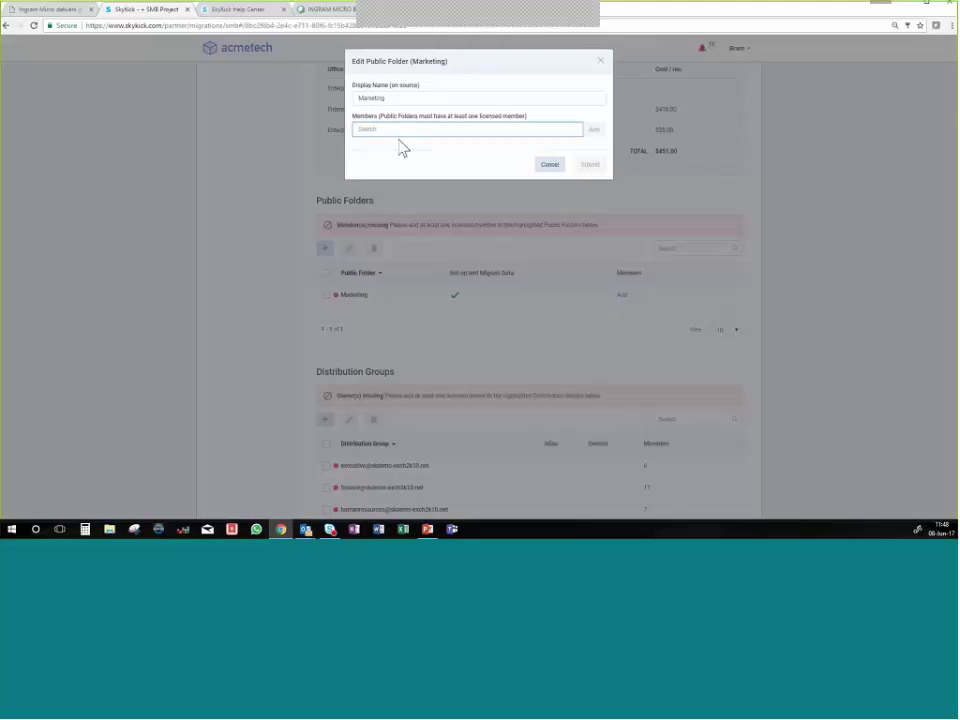
type("ada")
left_click(406, 148)
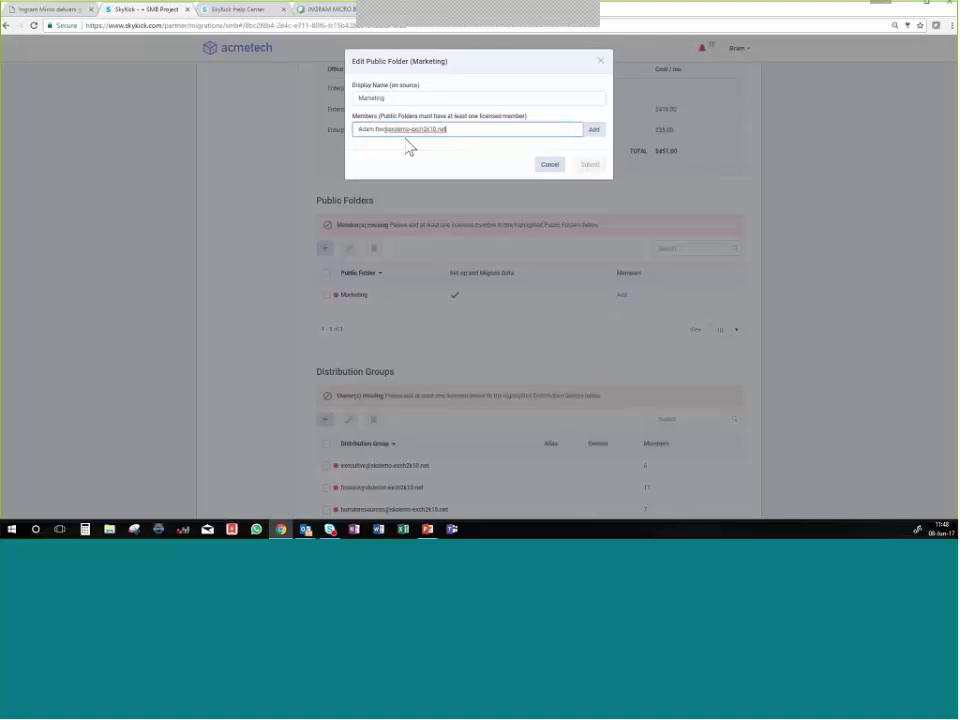
key("Return")
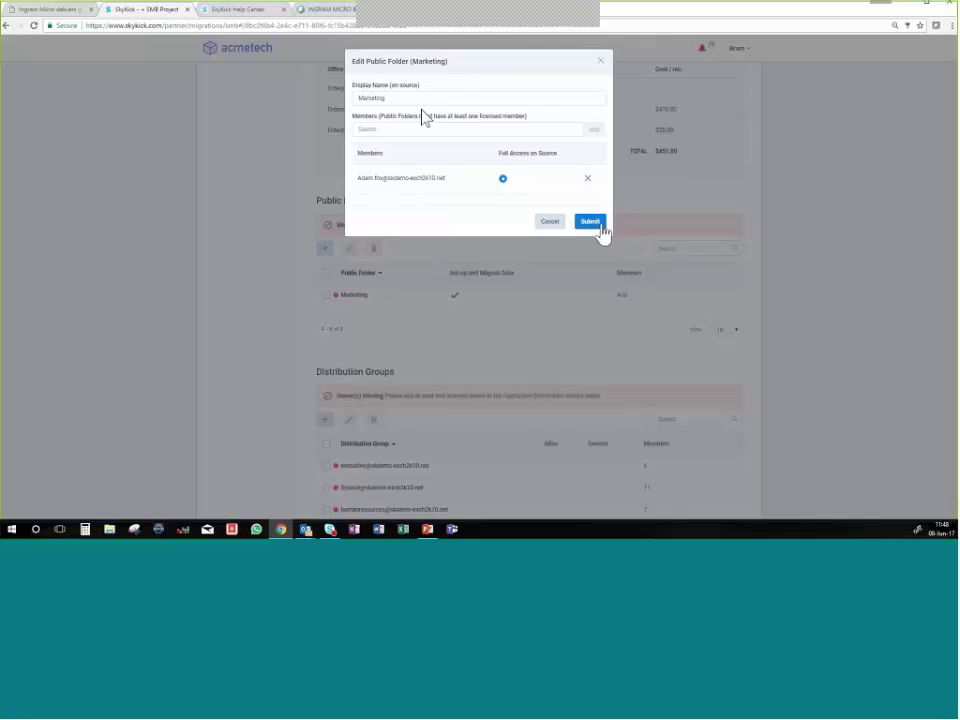
left_click(599, 224)
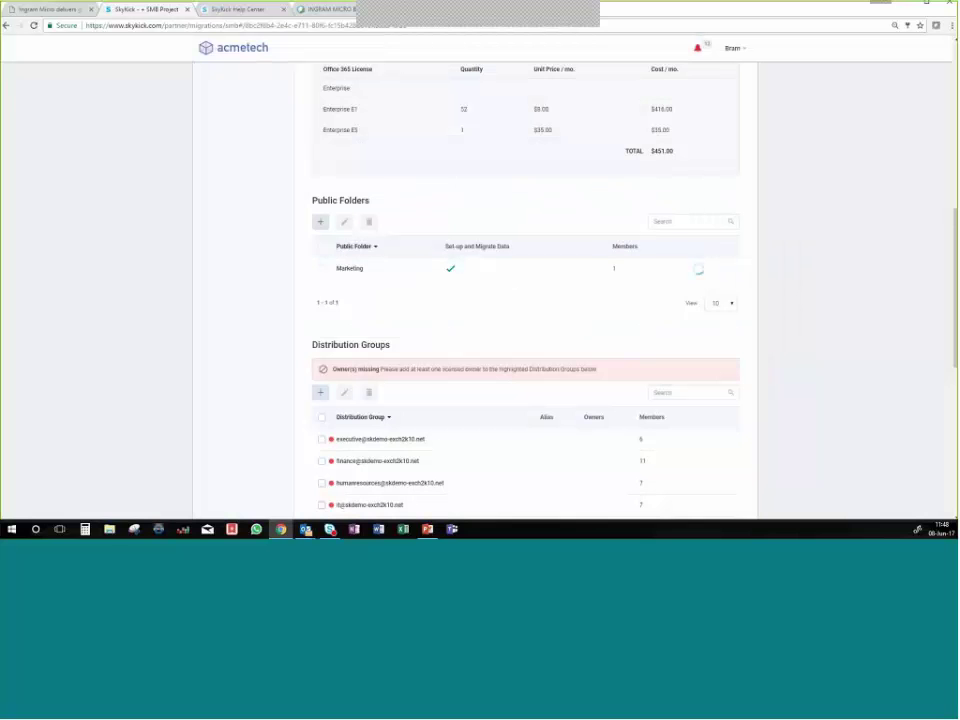
scroll(598, 330, "down", 3)
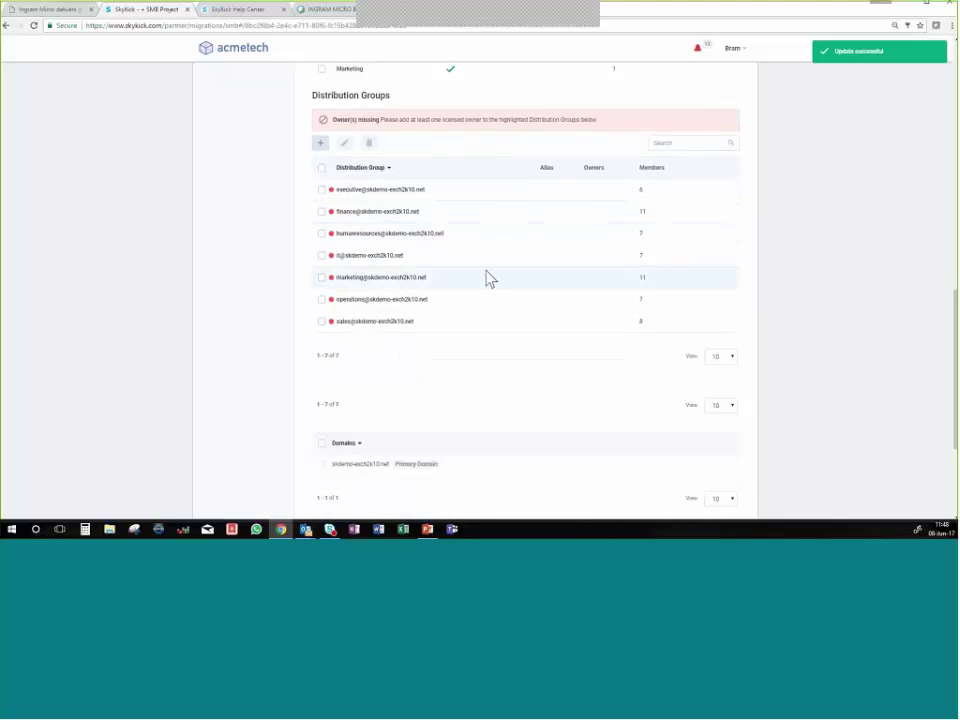
Open the Edit Migration dialog via the 'Please choose a migration date' link under Migration Date.
scroll(490, 278, "down", 2)
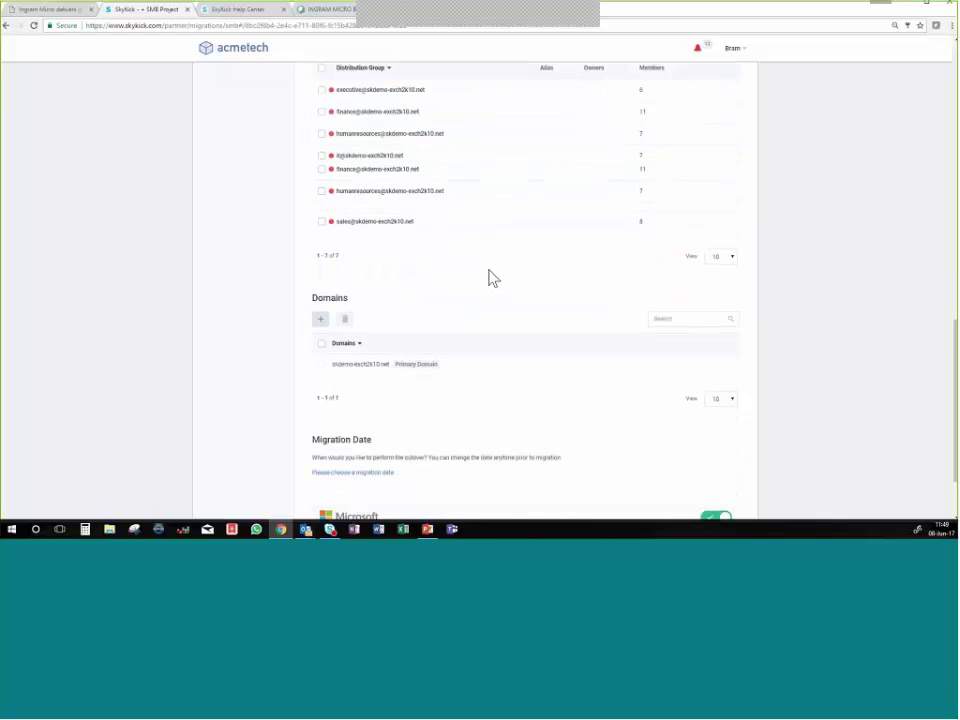
scroll(490, 278, "down", 2)
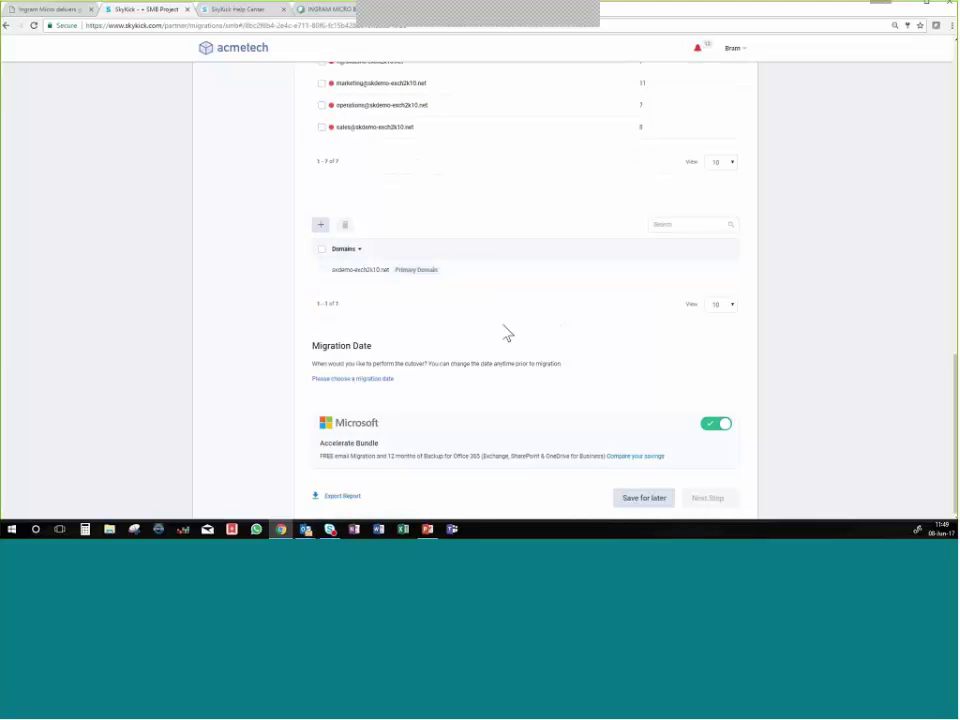
left_click(368, 381)
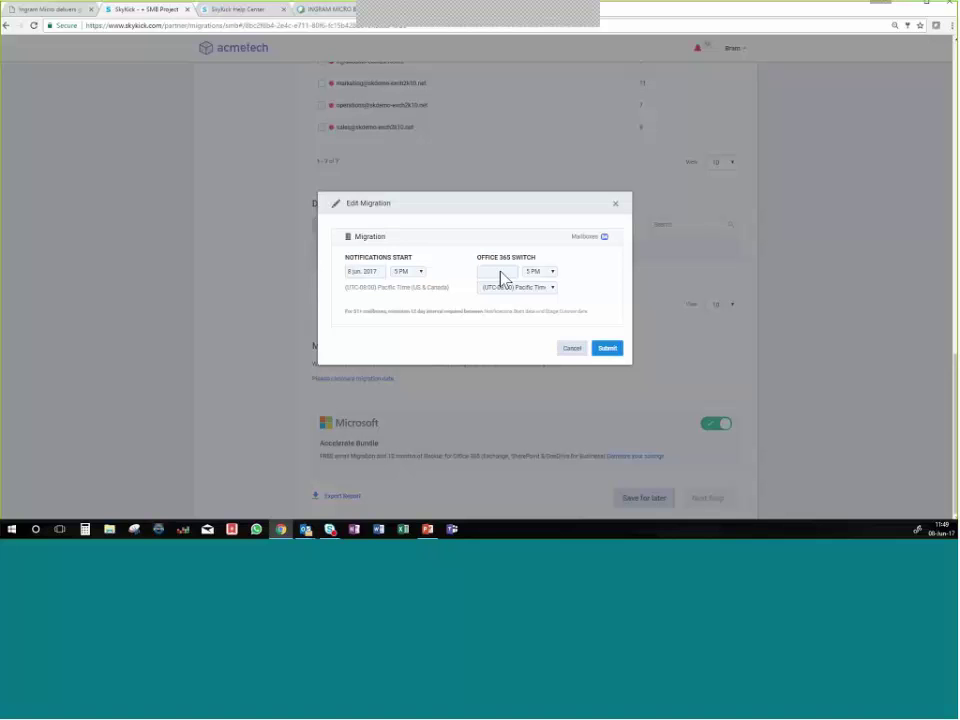
Set notifications to start June 15 and the Office 365 switch to June 28, then submit.
left_click(379, 274)
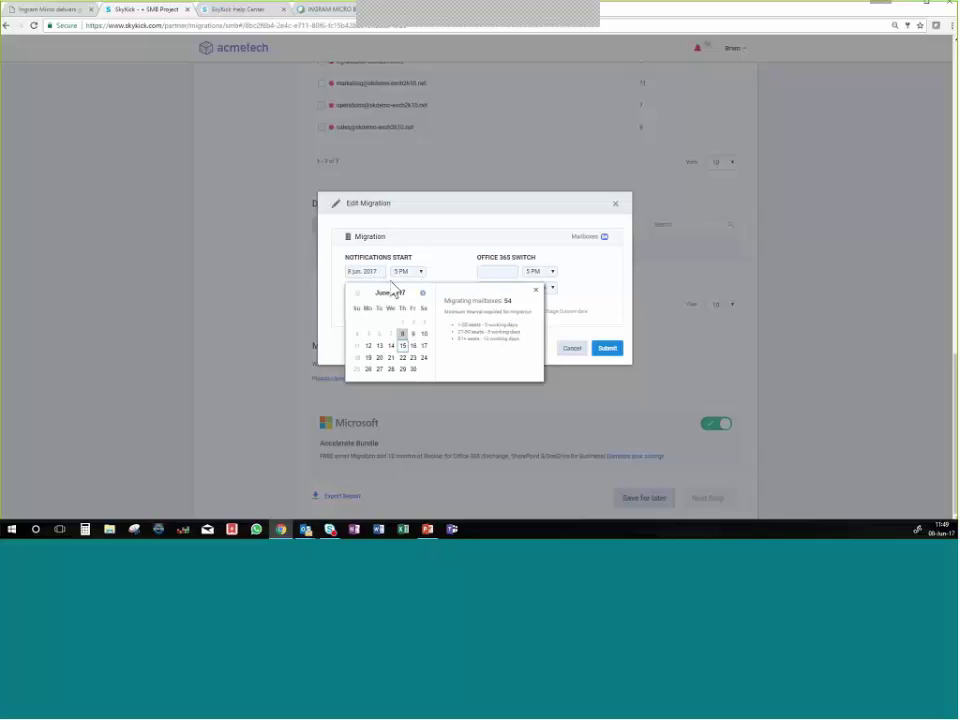
left_click(403, 346)
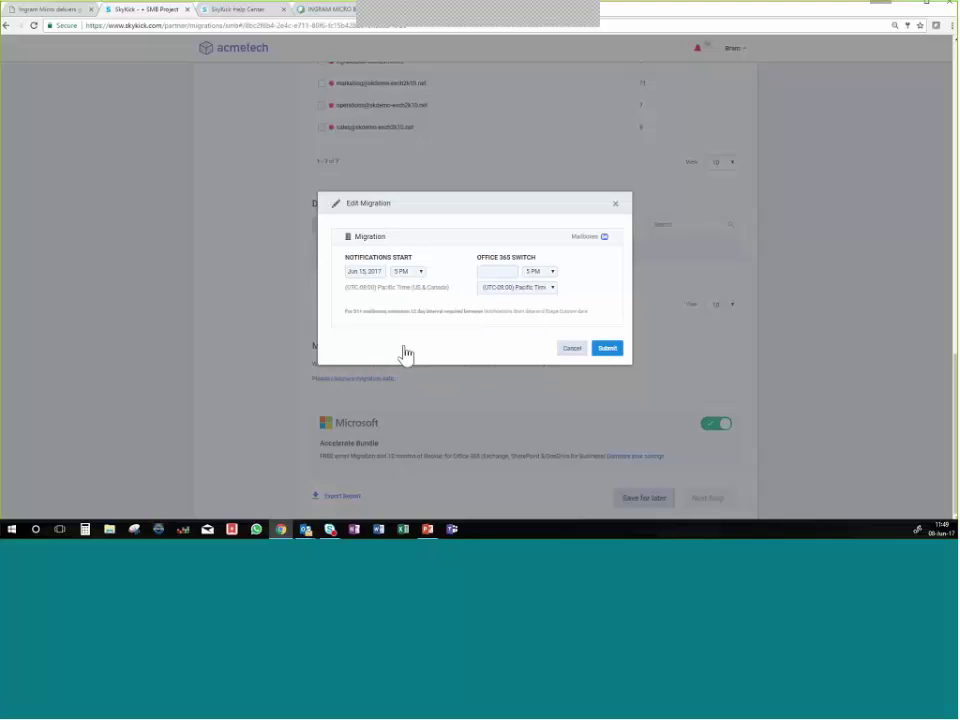
left_click(500, 272)
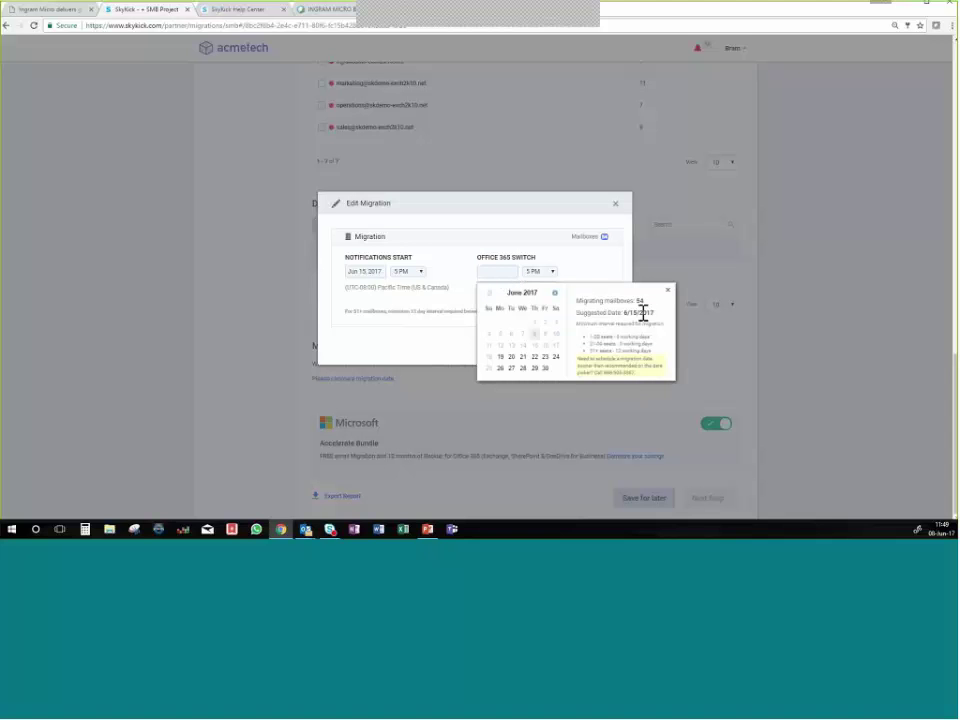
left_click_drag(643, 313, 611, 311)
left_click(589, 314)
left_click(523, 368)
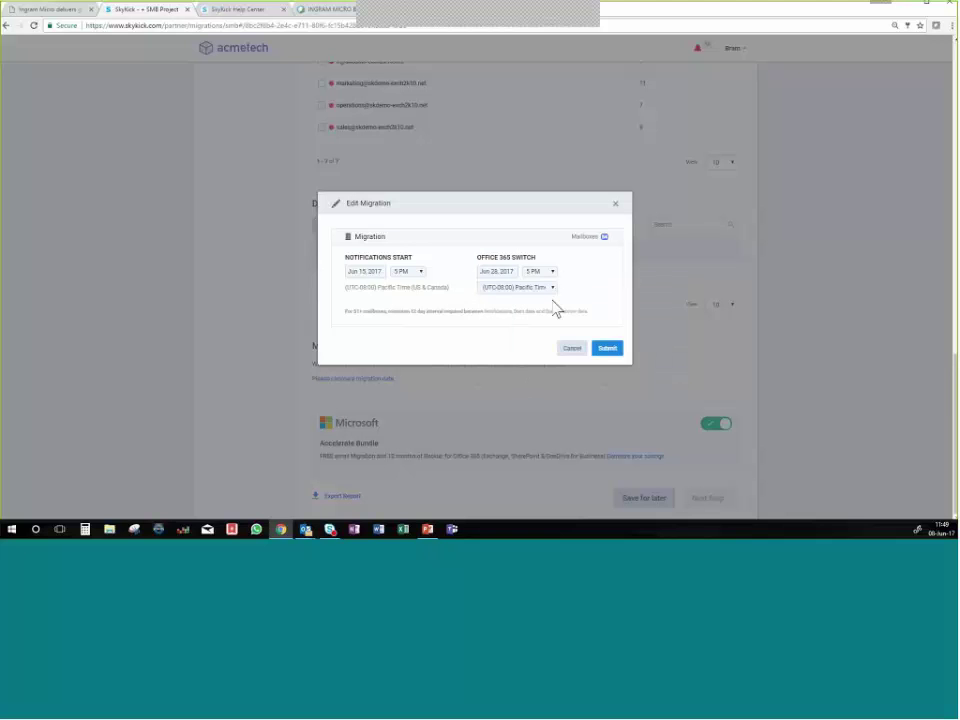
left_click(604, 347)
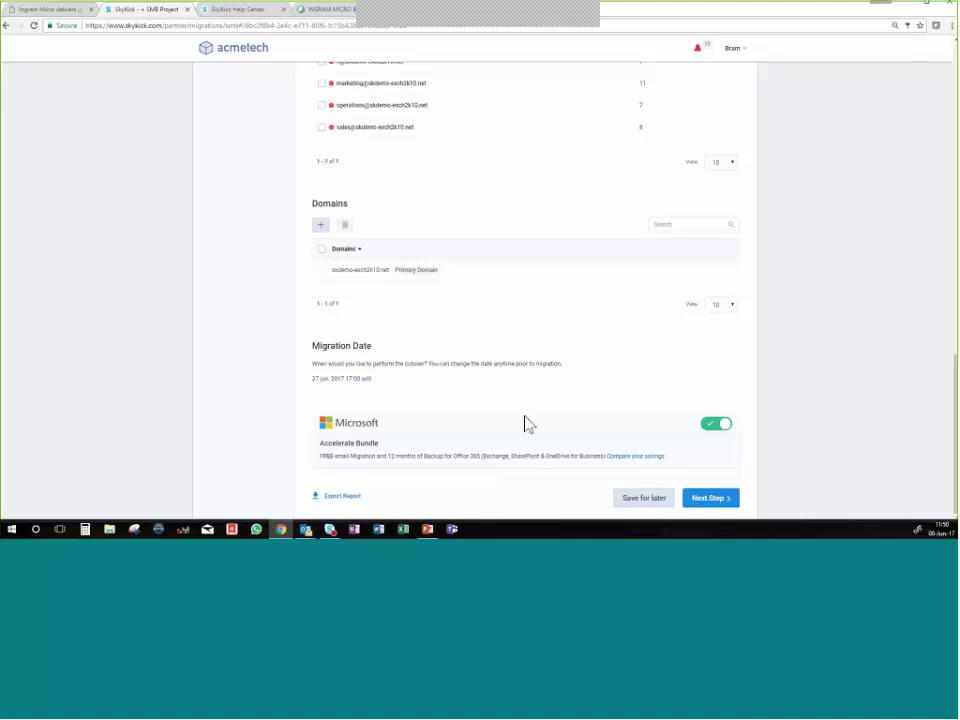
left_click(716, 425)
scroll(392, 456, "up", 3)
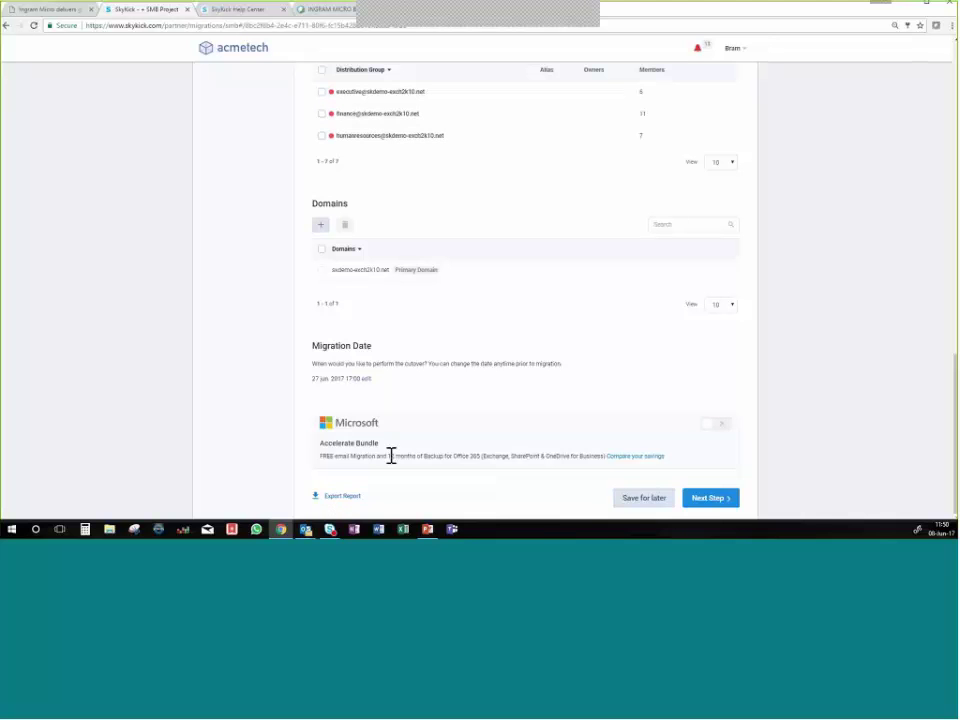
scroll(470, 424, "up", 2)
scroll(468, 425, "up", 1)
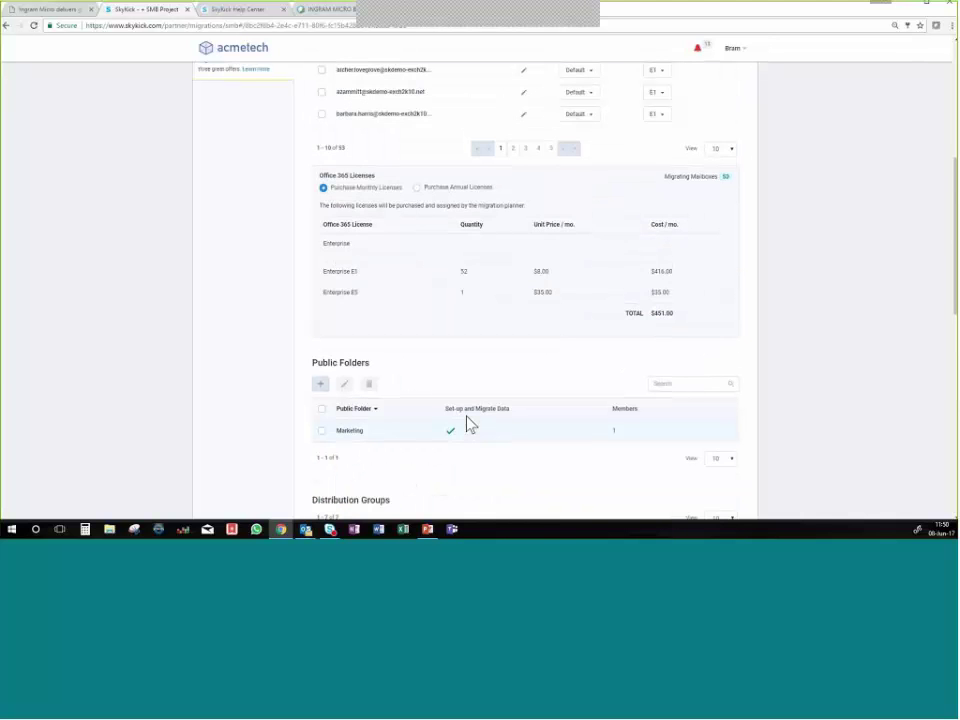
scroll(468, 422, "up", 3)
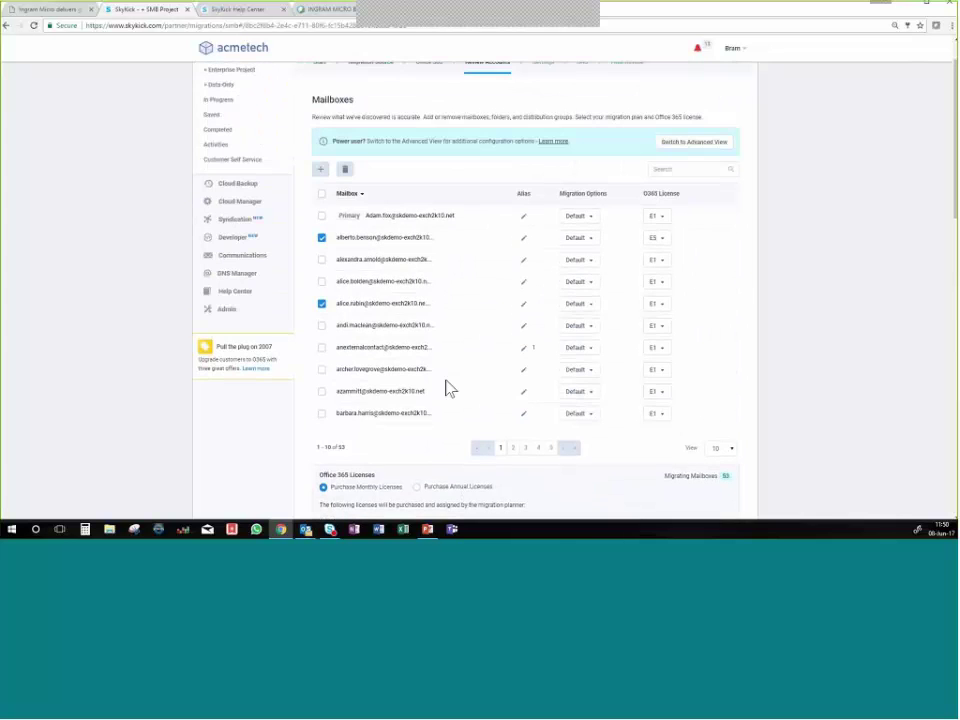
scroll(450, 410, "down", 10)
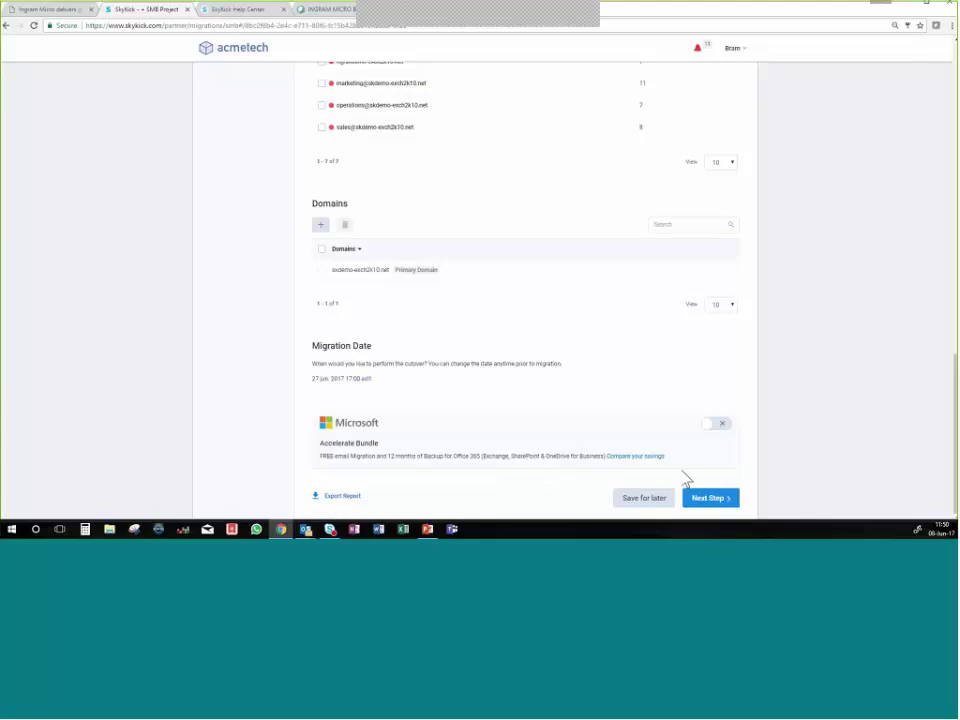
Advance to the Settings step and access source mailboxes individually with End-User Credentials.
left_click(707, 501)
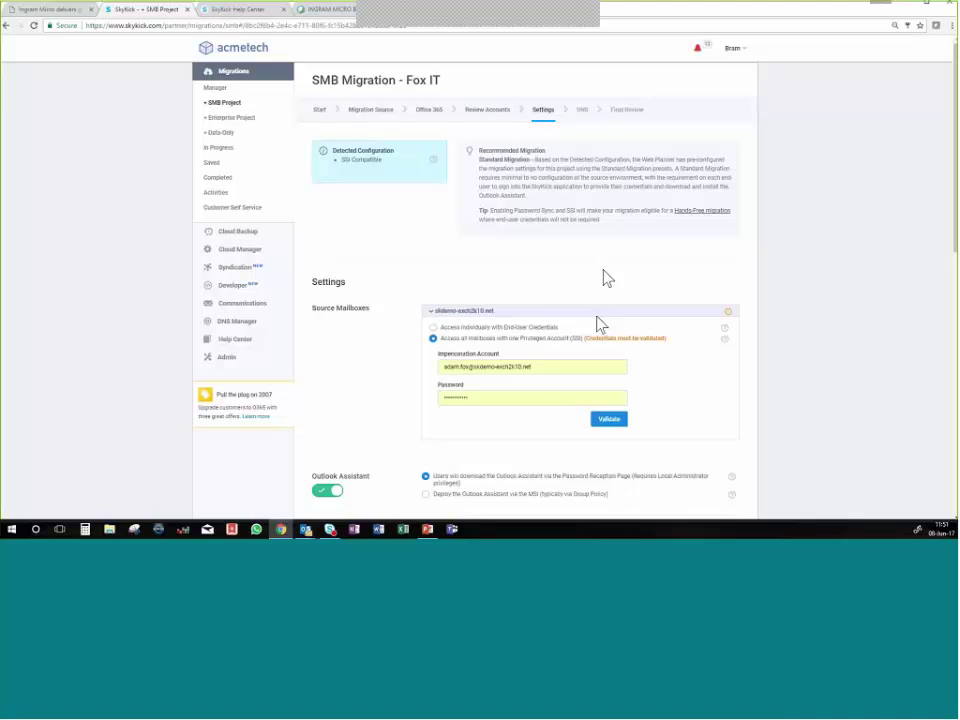
triple_click(538, 370)
left_click(528, 399)
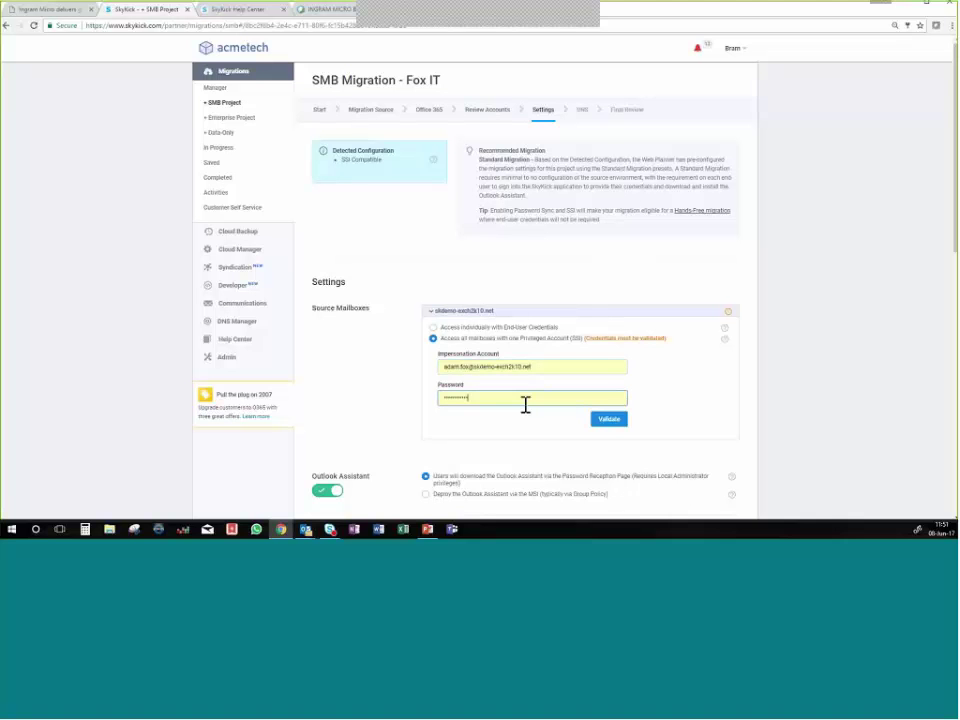
left_click(433, 327)
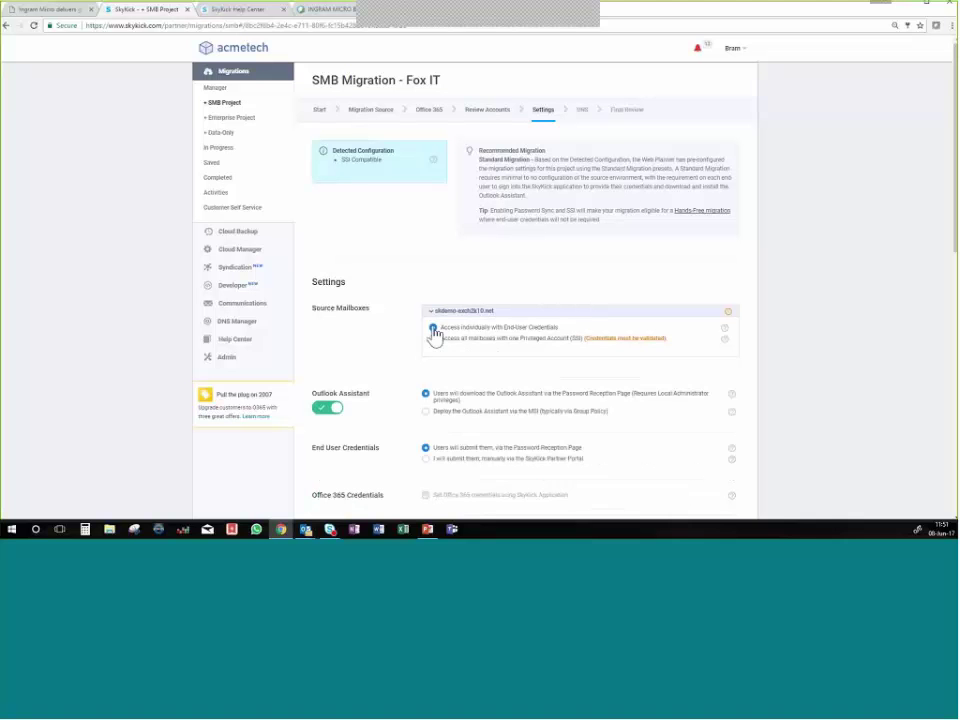
scroll(558, 371, "down", 1)
scroll(558, 371, "down", 2)
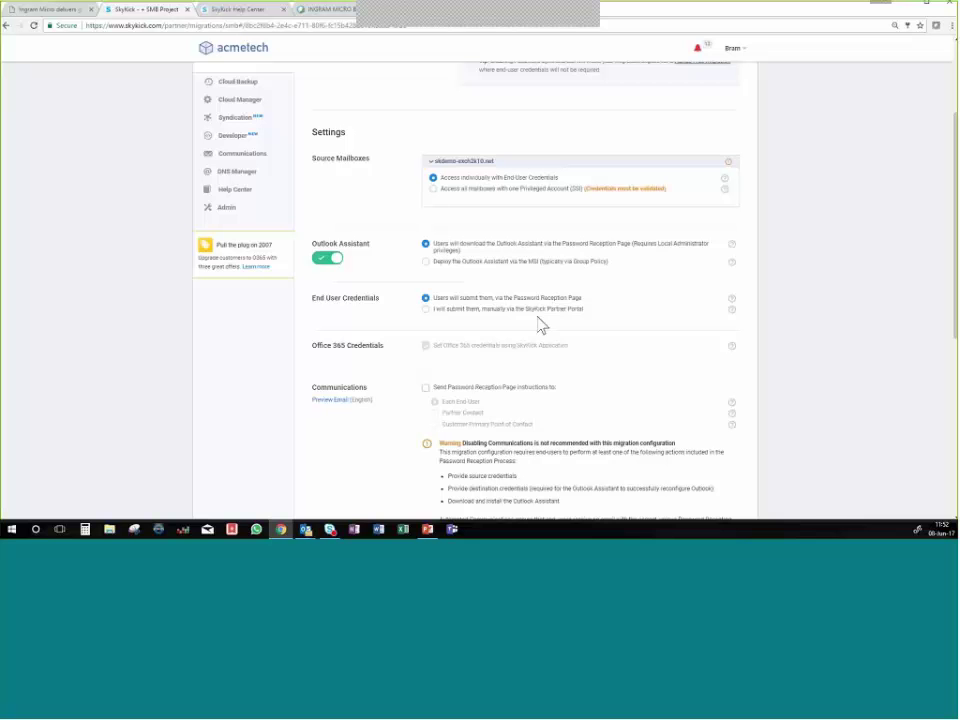
scroll(480, 400, "down", 1)
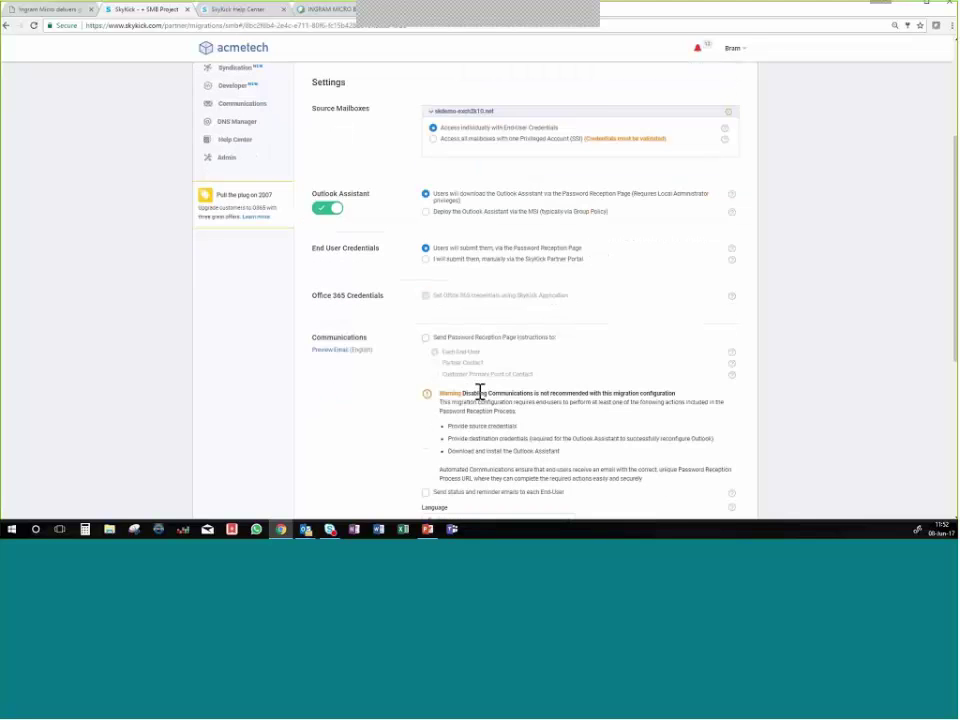
scroll(480, 392, "down", 2)
right_click(485, 384)
key("Escape")
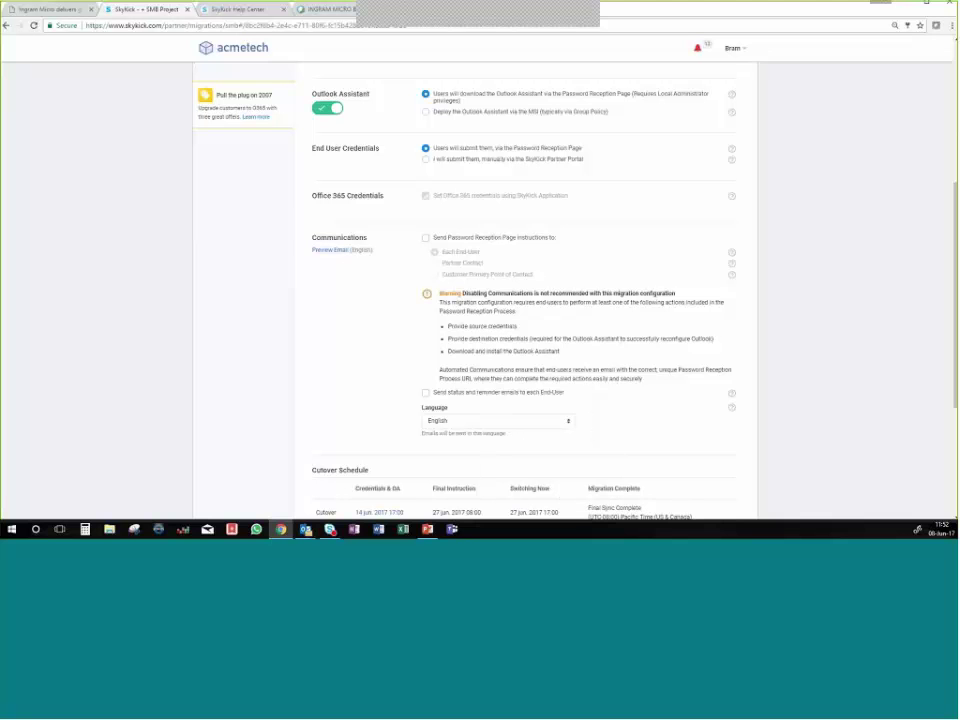
left_click(340, 252)
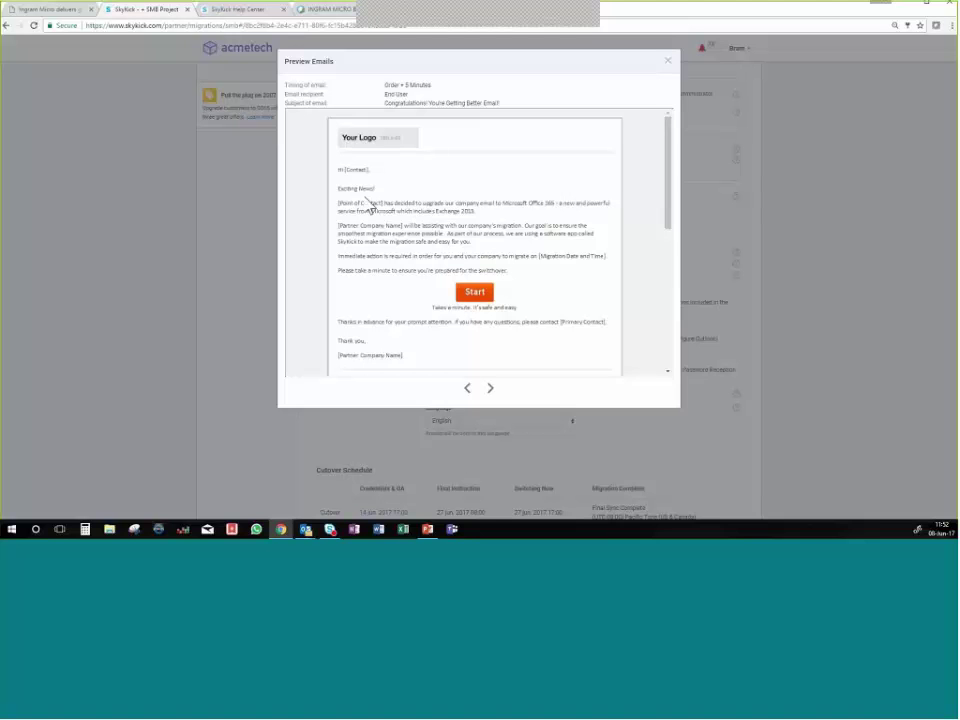
left_click_drag(368, 204, 469, 255)
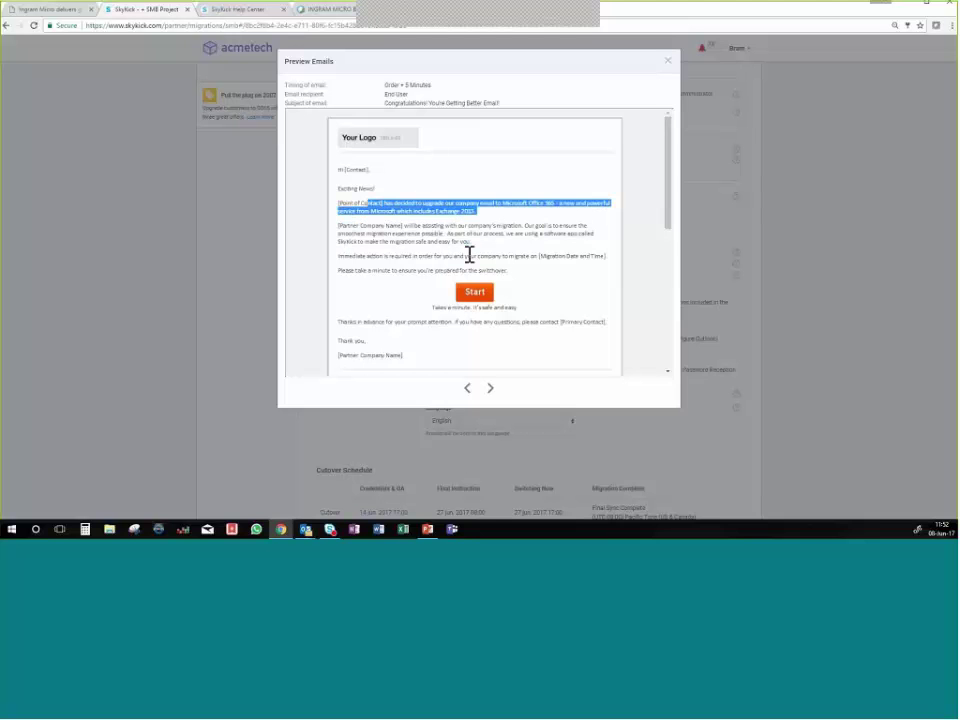
left_click(469, 255)
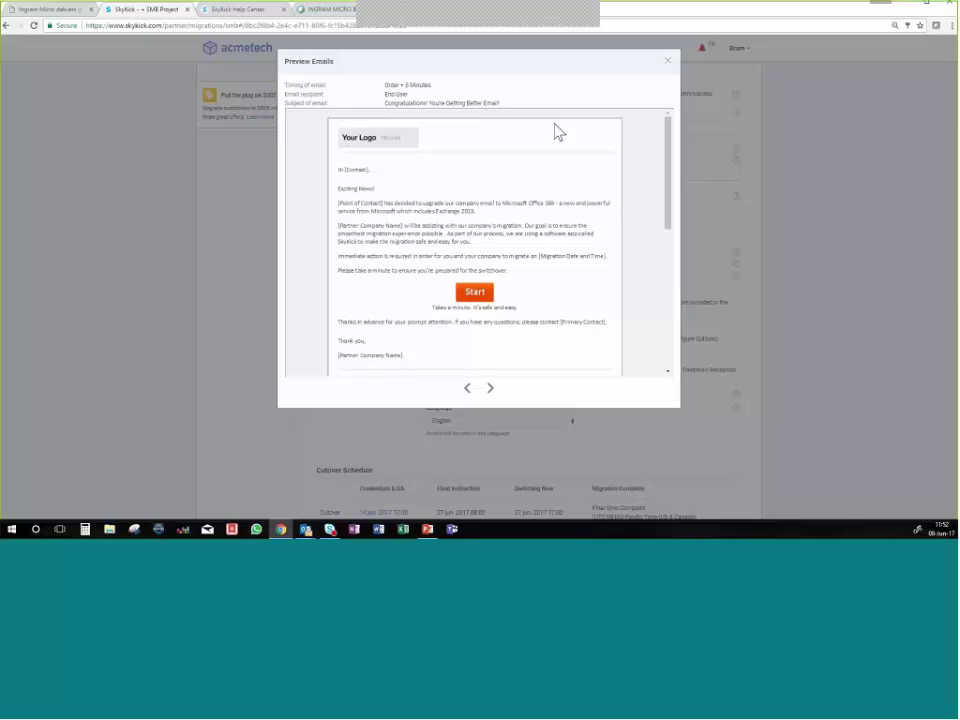
left_click(668, 62)
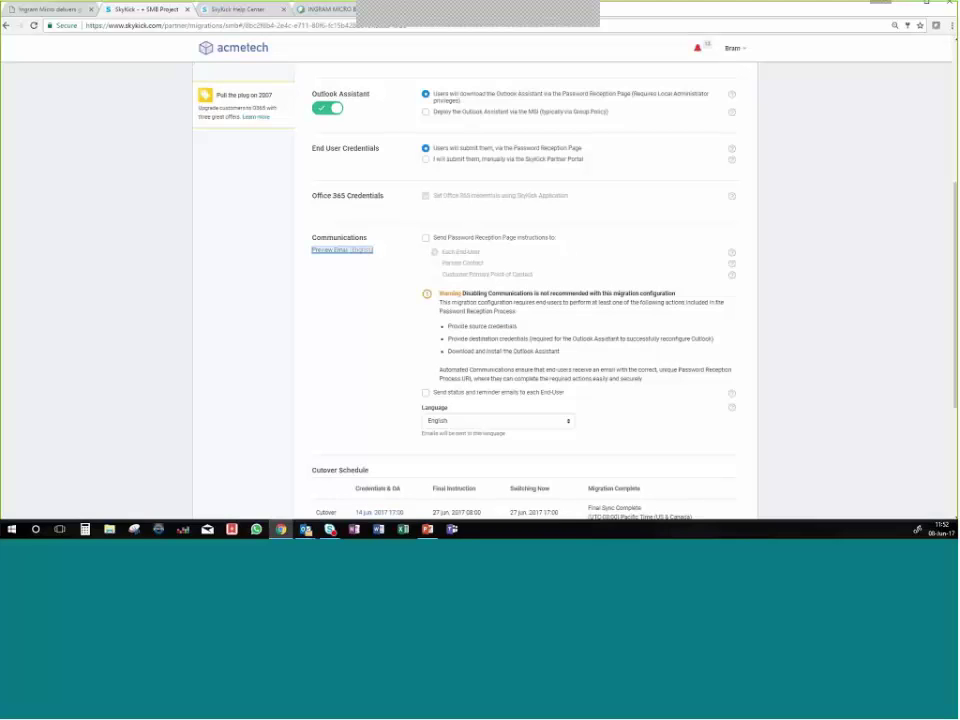
Change the Communications email Language from English to Dutch.
scroll(566, 294, "down", 3)
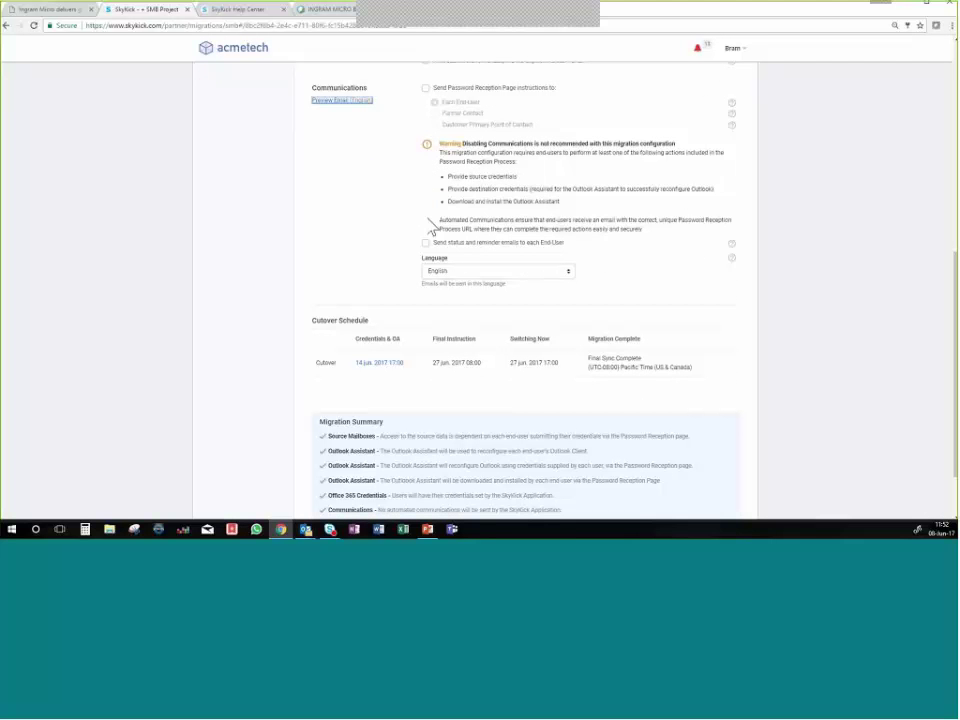
left_click(568, 272)
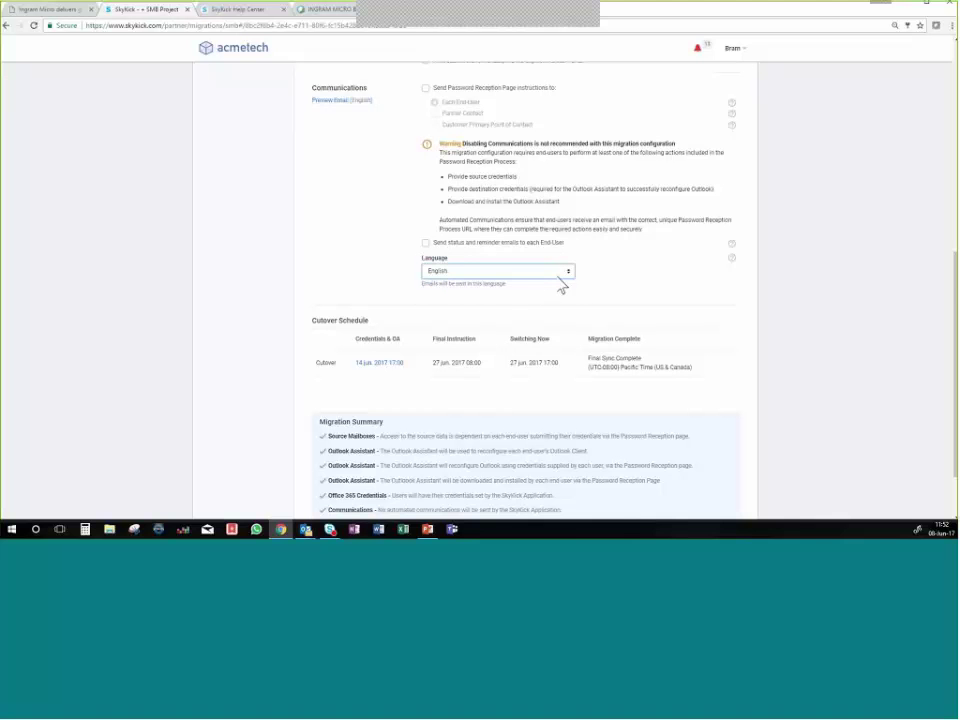
left_click(547, 283)
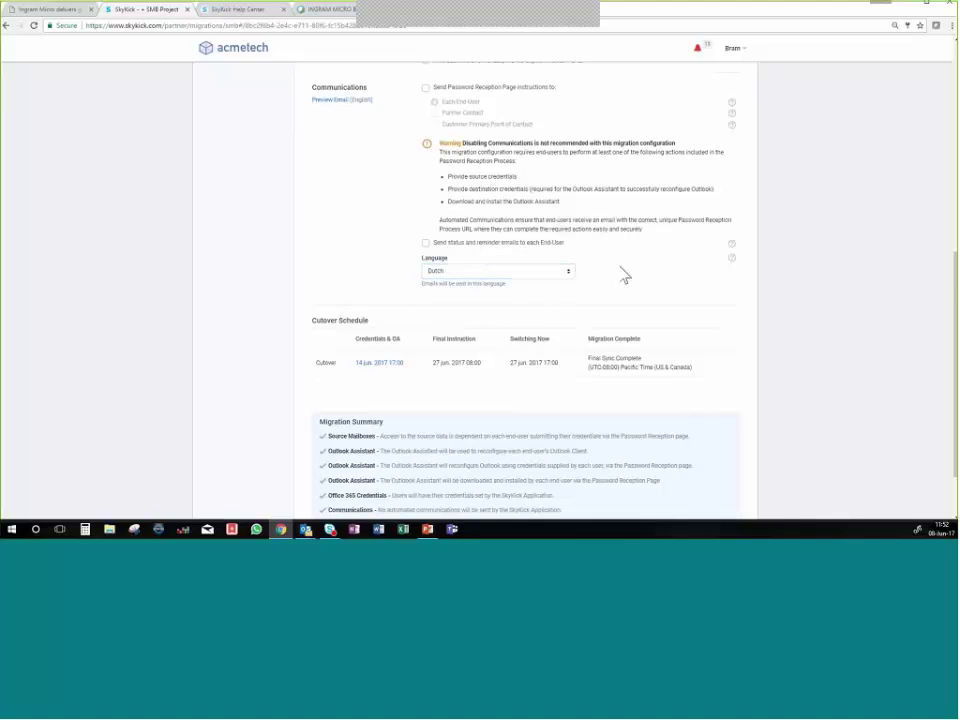
scroll(624, 275, "down", 2)
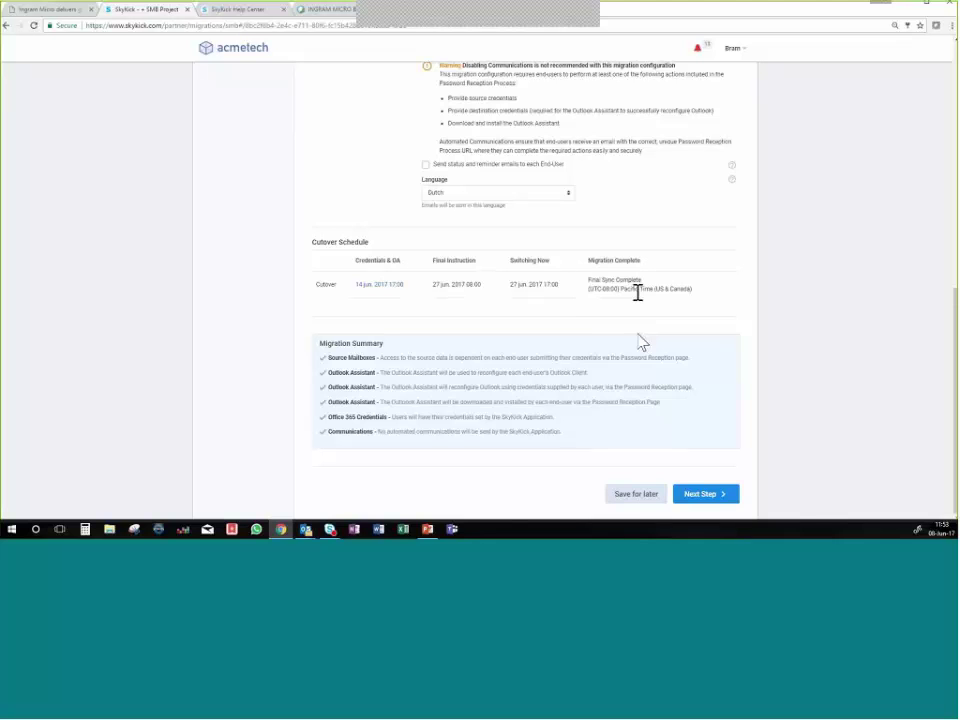
scroll(670, 358, "up", 5)
scroll(674, 358, "down", 5)
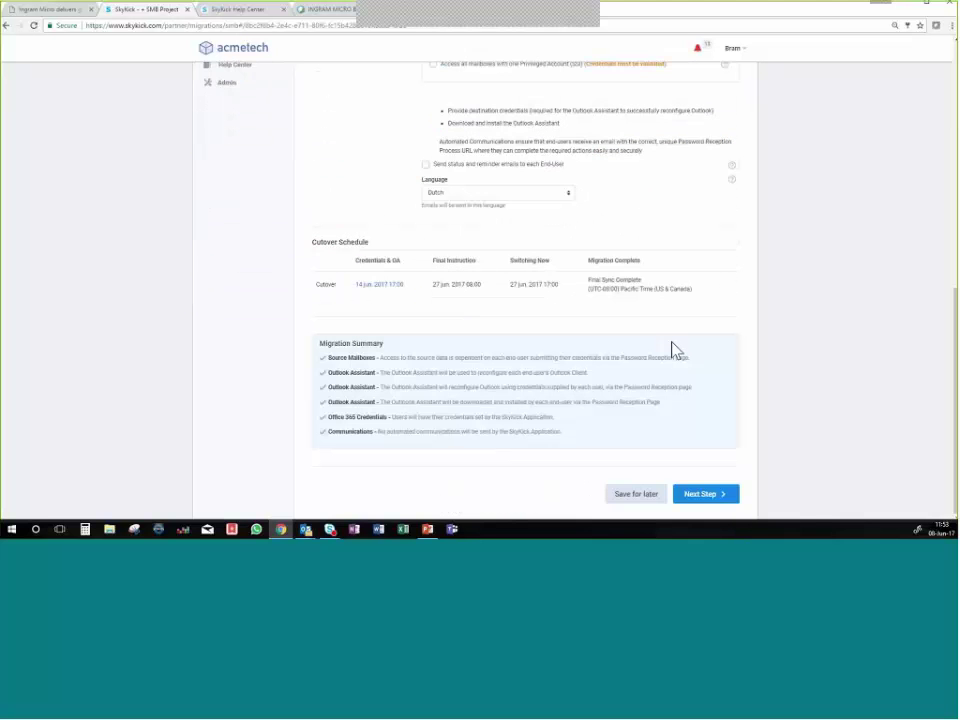
Continue to DNS Options, choose Manual DNS, and acknowledge the manual DNS update responsibility.
left_click(704, 497)
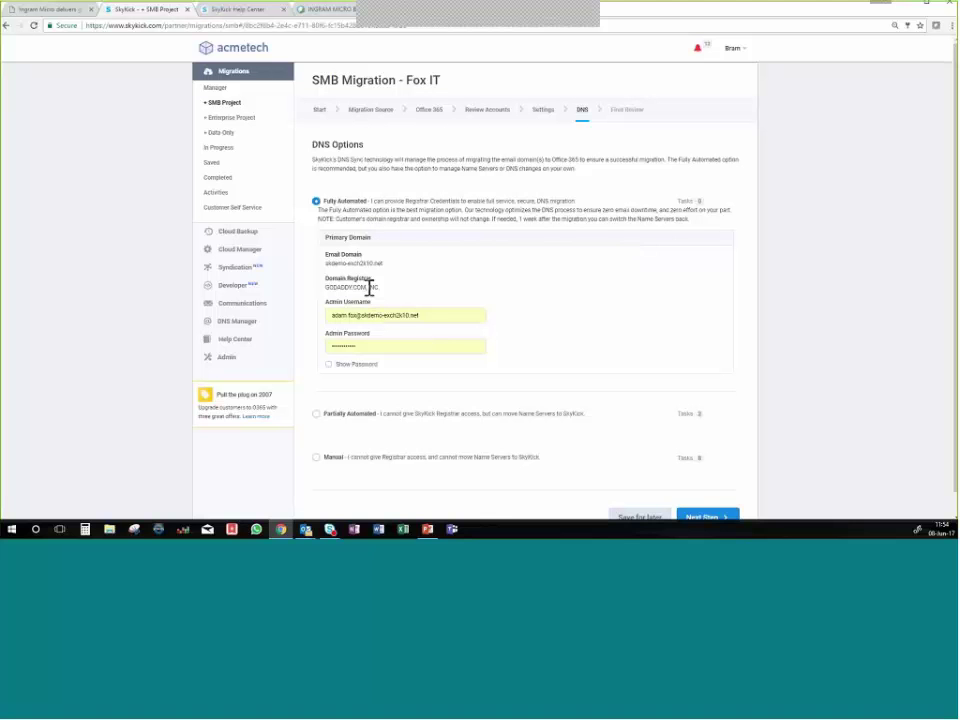
left_click_drag(330, 288, 375, 287)
left_click(379, 287)
scroll(362, 426, "down", 1)
left_click(316, 439)
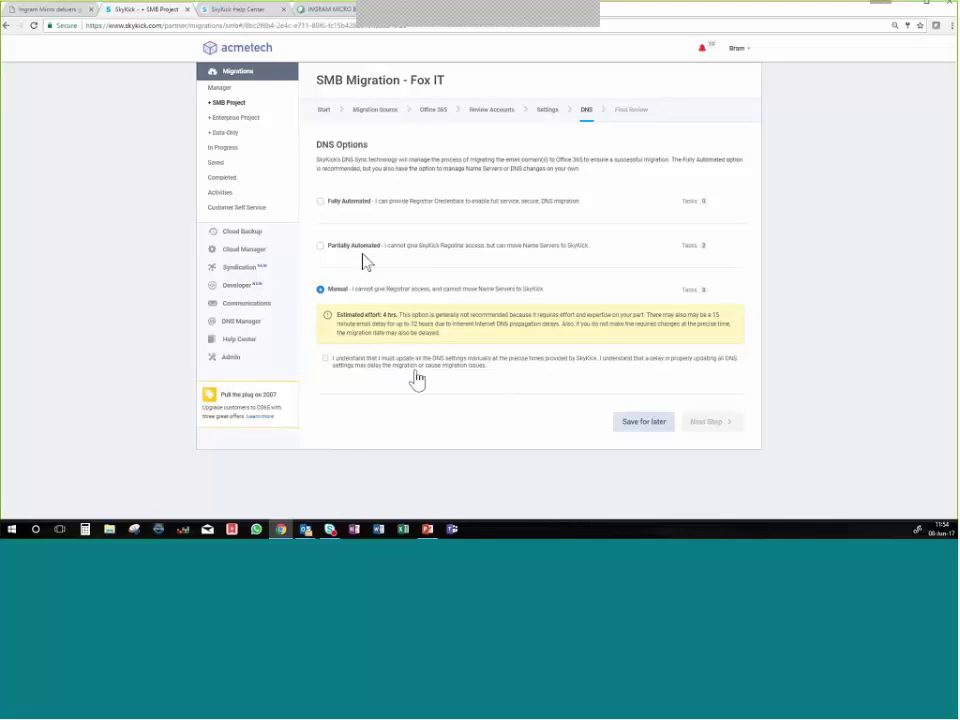
left_click(336, 378)
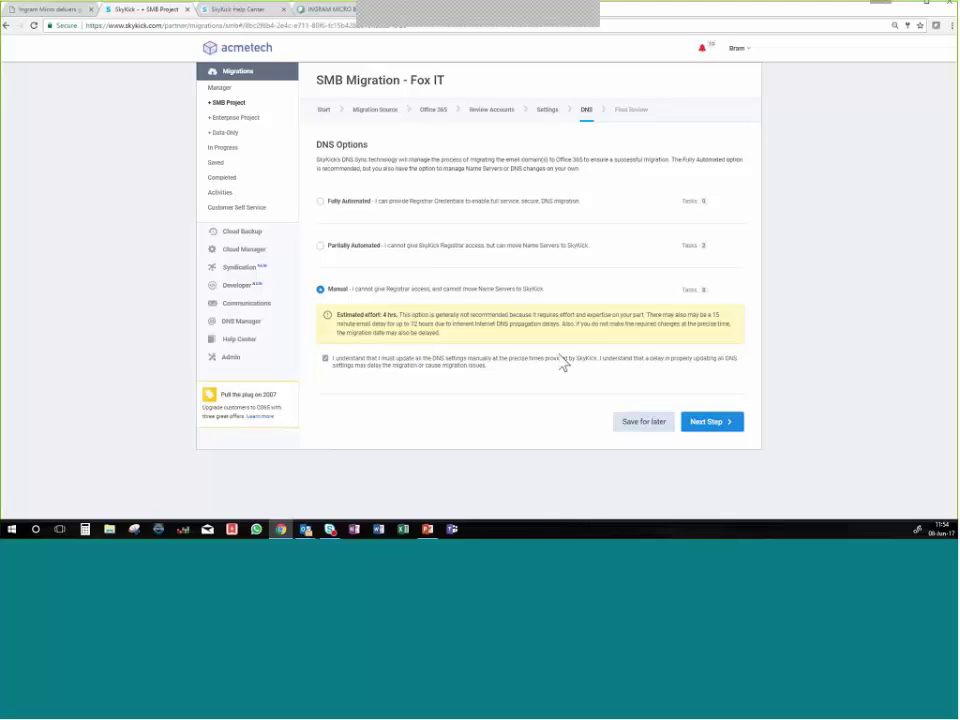
Proceed to Final Review and accept the Accelerate Bundle offer with 'Sign me up'.
left_click(722, 425)
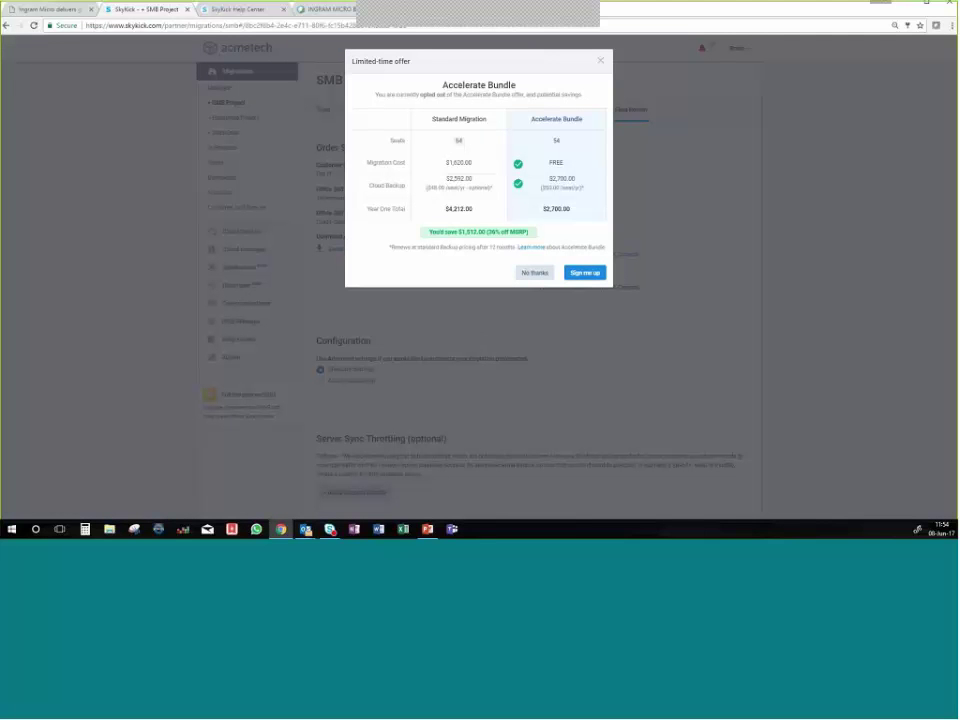
left_click(586, 274)
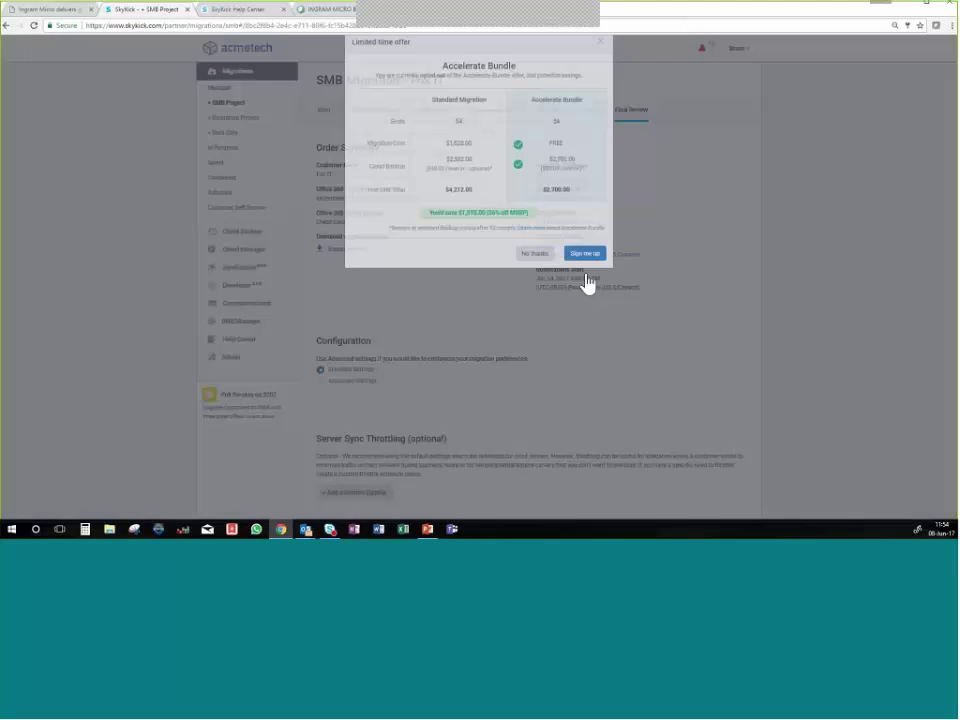
scroll(580, 342, "down", 4)
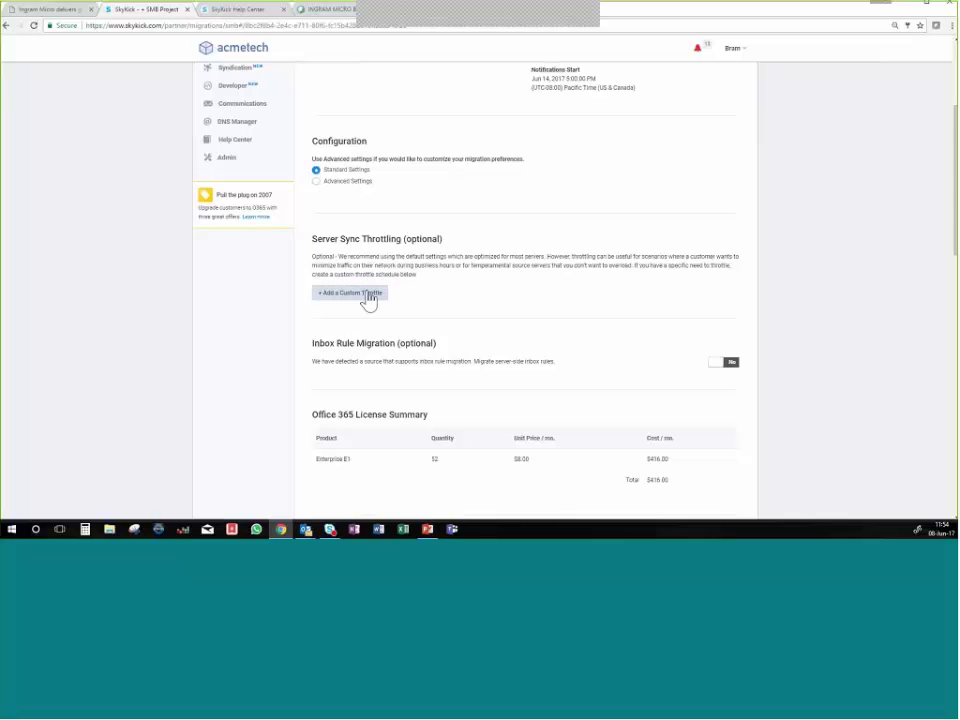
Add a custom server sync throttle with weekday rate 2 and weekend rate 64.
left_click(369, 293)
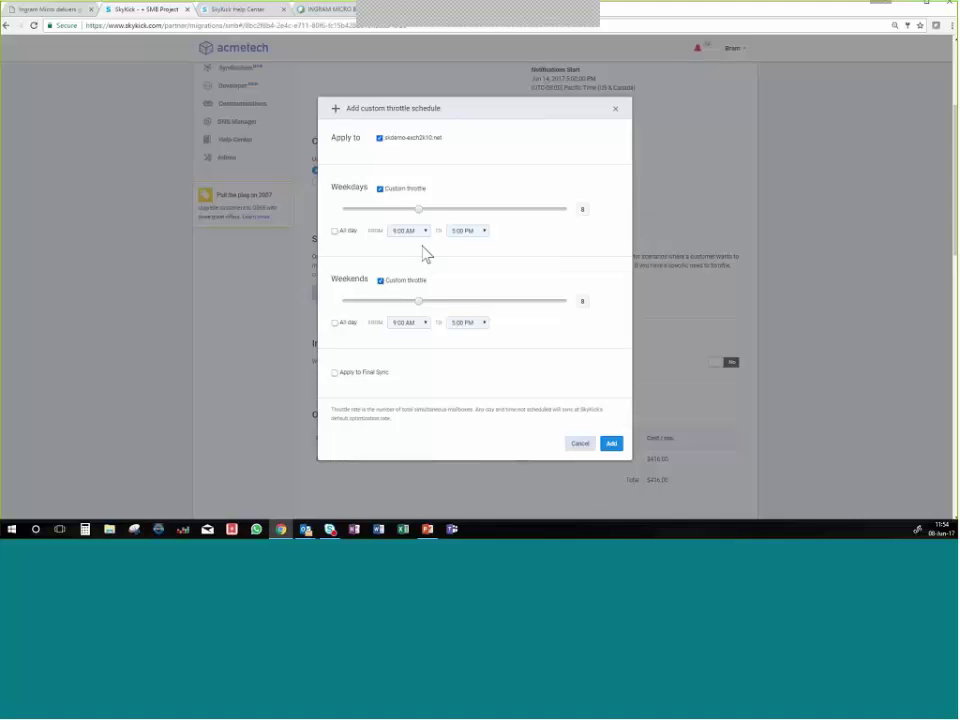
left_click_drag(421, 213, 370, 212)
left_click_drag(424, 301, 486, 302)
left_click(615, 447)
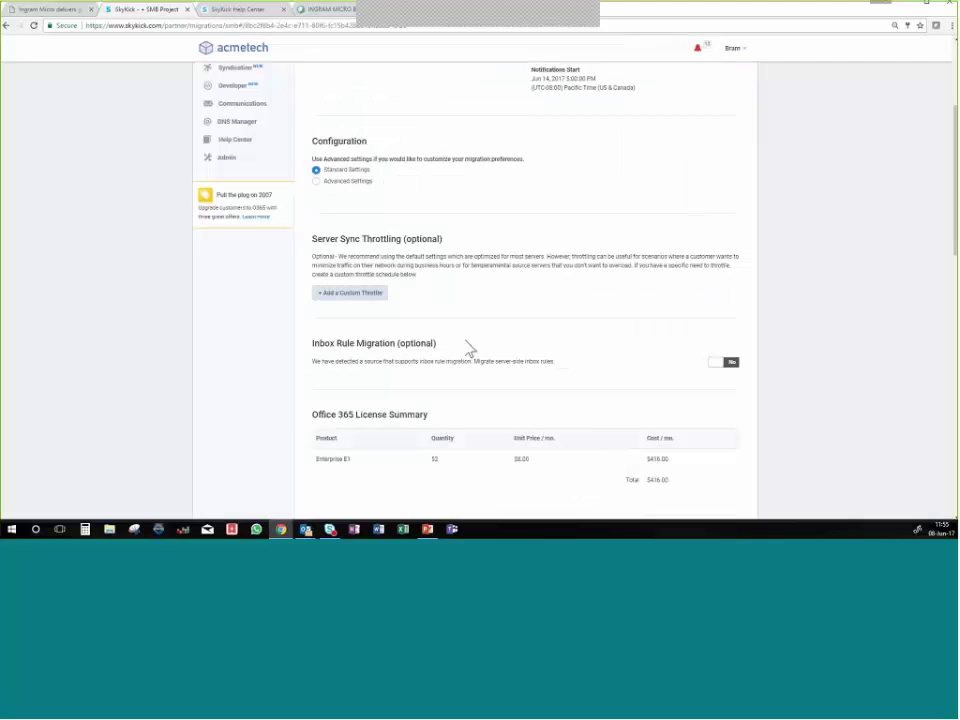
scroll(470, 350, "down", 2)
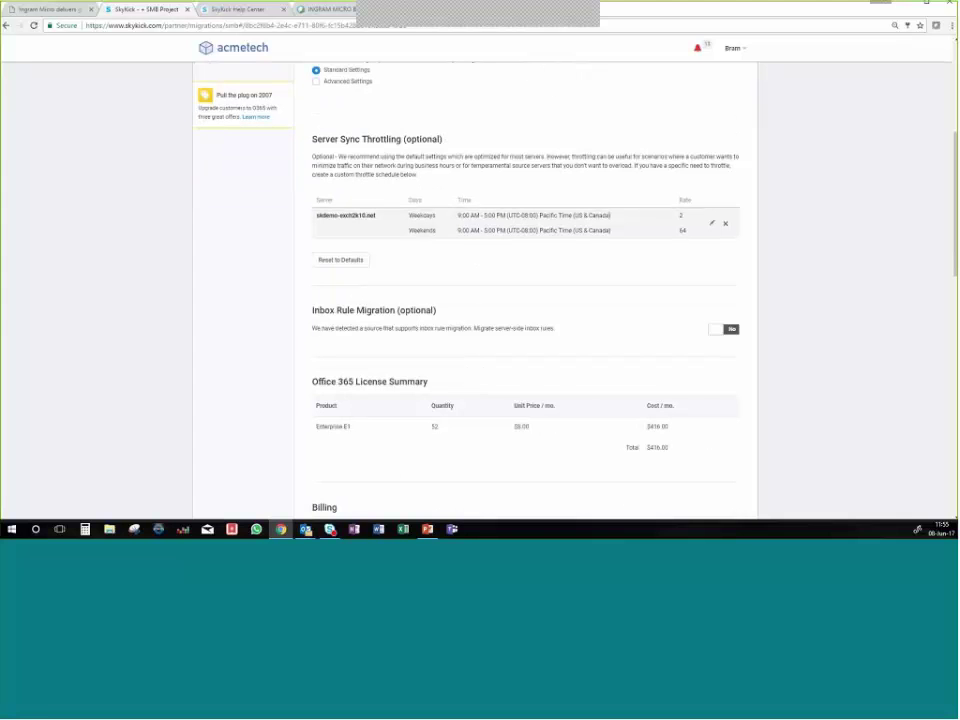
Turn on inbox rule migration for the order.
left_click(727, 331)
scroll(655, 360, "down", 3)
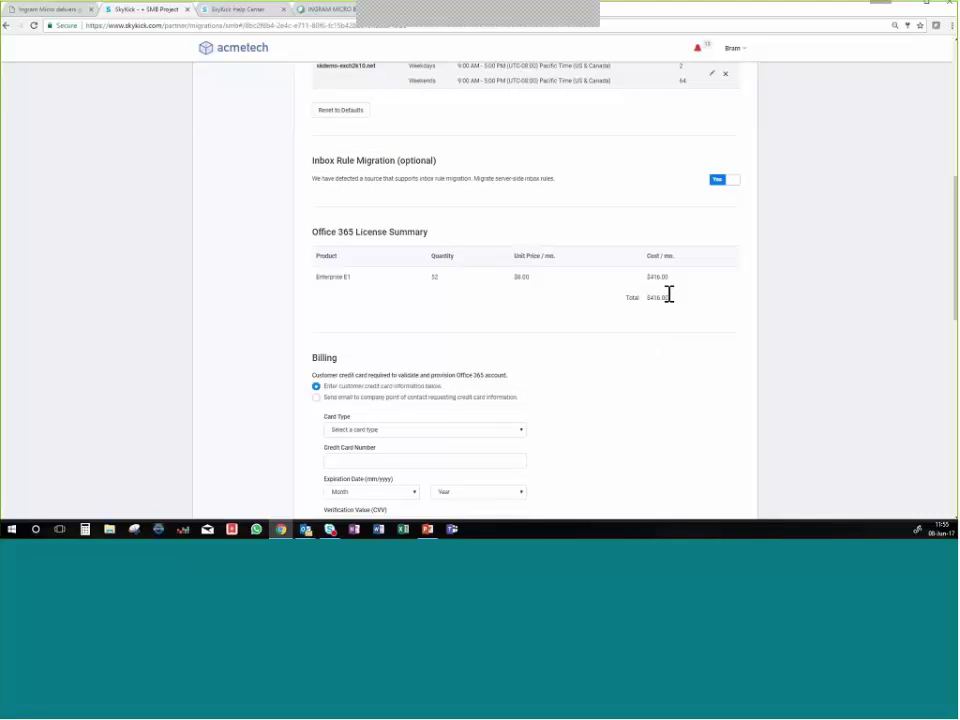
scroll(634, 313, "down", 2)
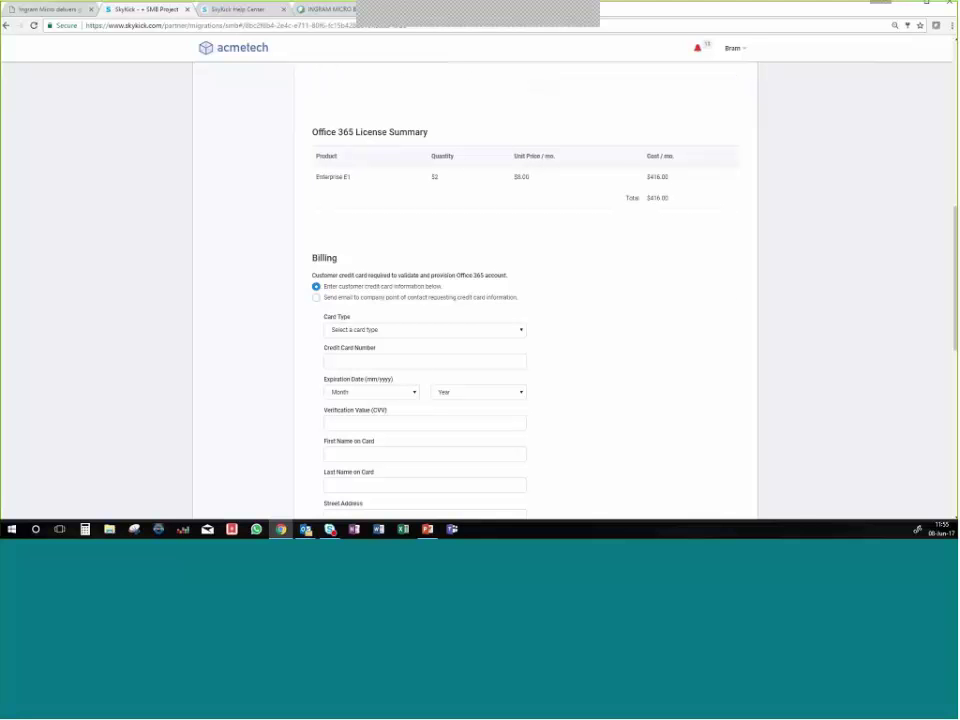
scroll(555, 355, "down", 3)
scroll(557, 360, "down", 3)
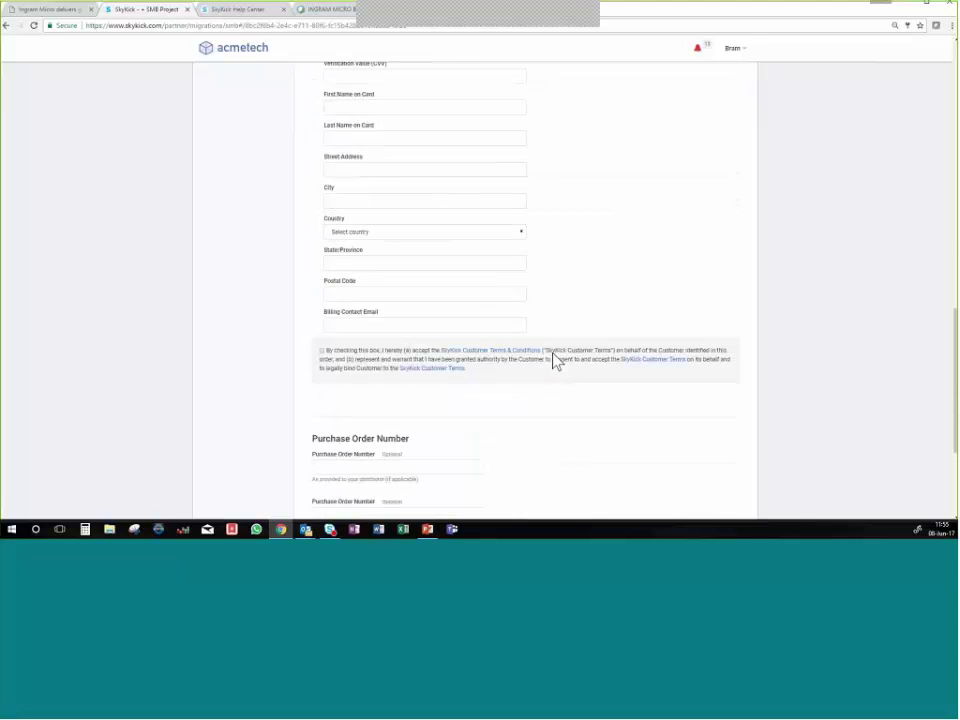
Accept the SkyKick Customer Terms and save the order for later.
left_click(322, 349)
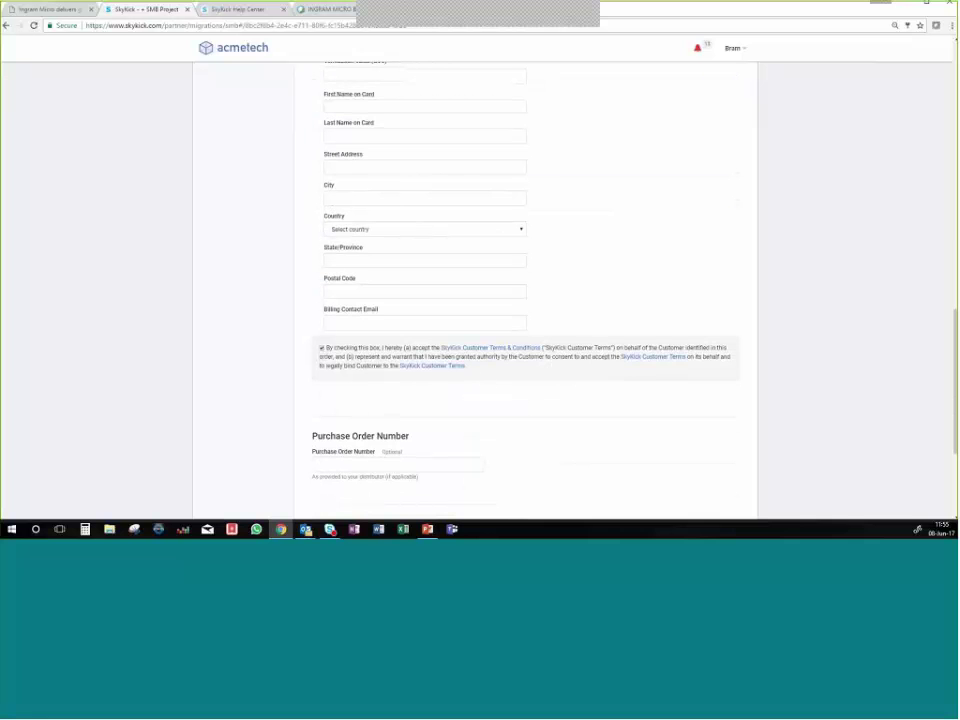
scroll(493, 443, "down", 3)
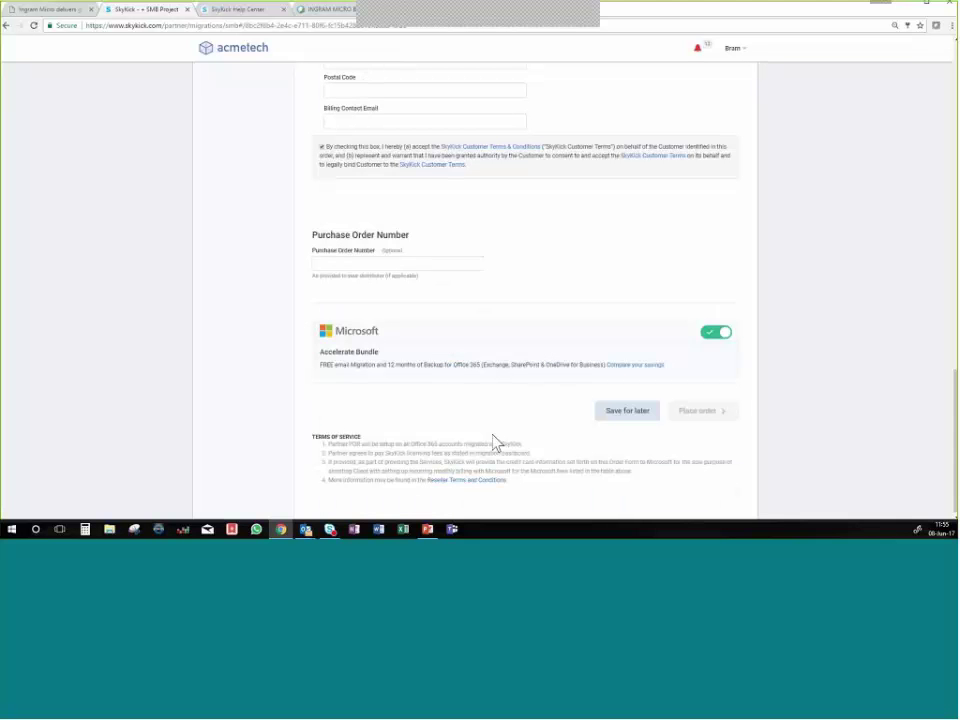
left_click(654, 423)
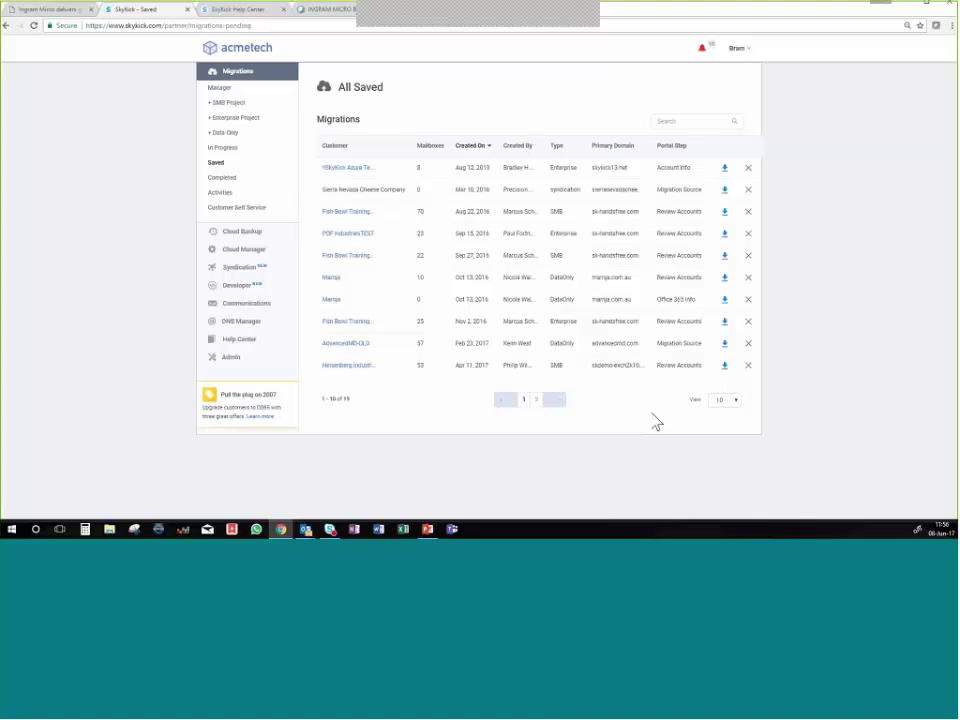
Go to the Cloud Backup Manager from the left sidebar.
left_click(254, 235)
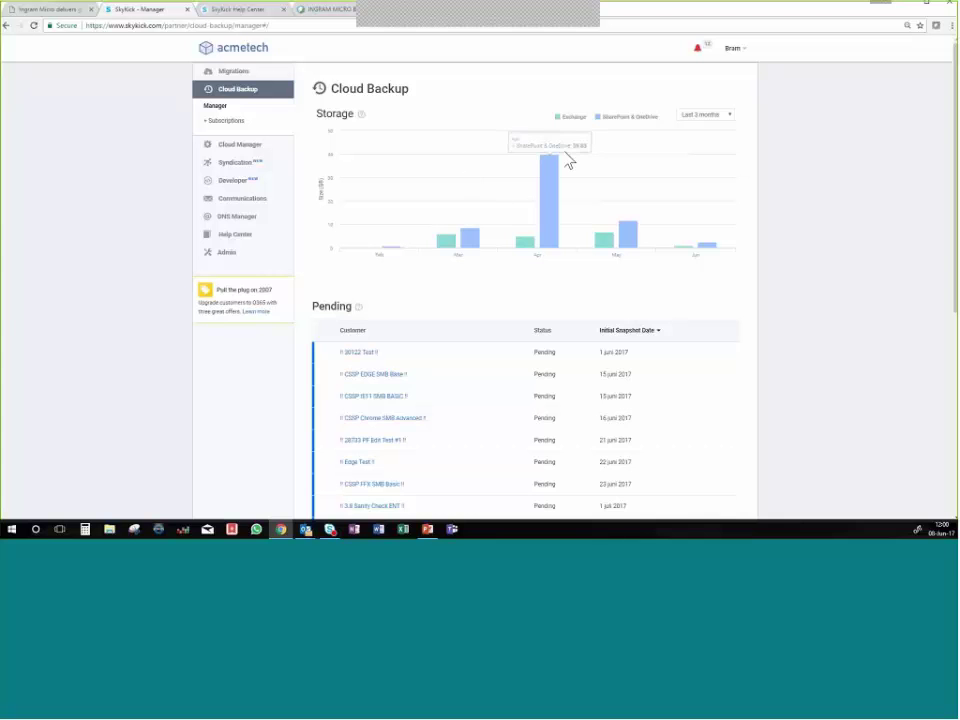
Review the Pending backups table, viewing page 2 and returning to page 1.
scroll(580, 210, "down", 5)
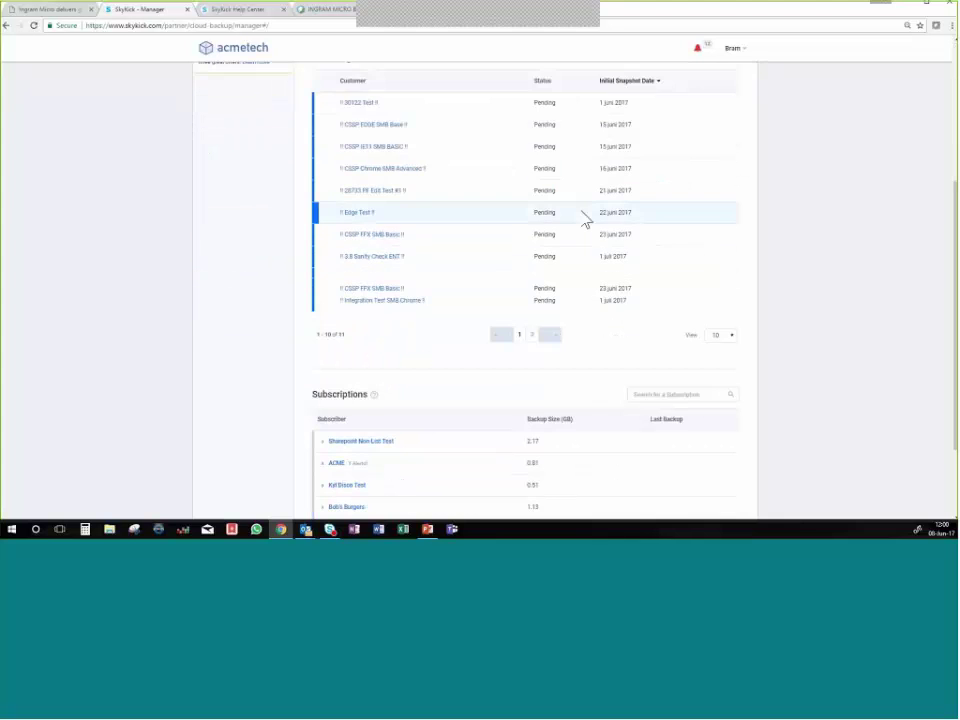
scroll(584, 220, "down", 1)
scroll(584, 221, "up", 6)
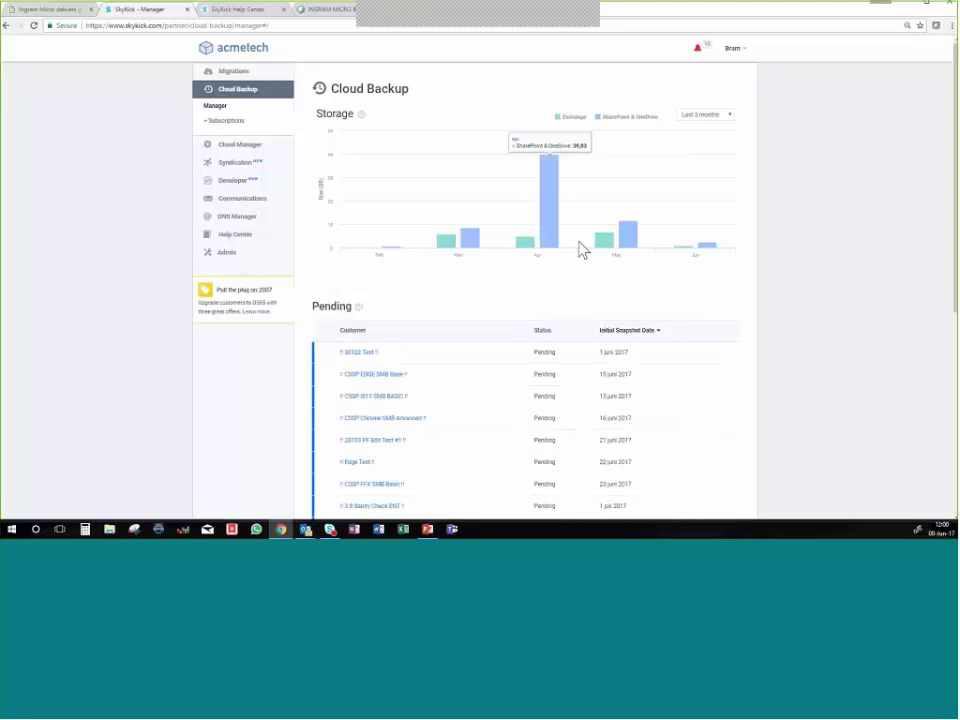
scroll(597, 261, "down", 1)
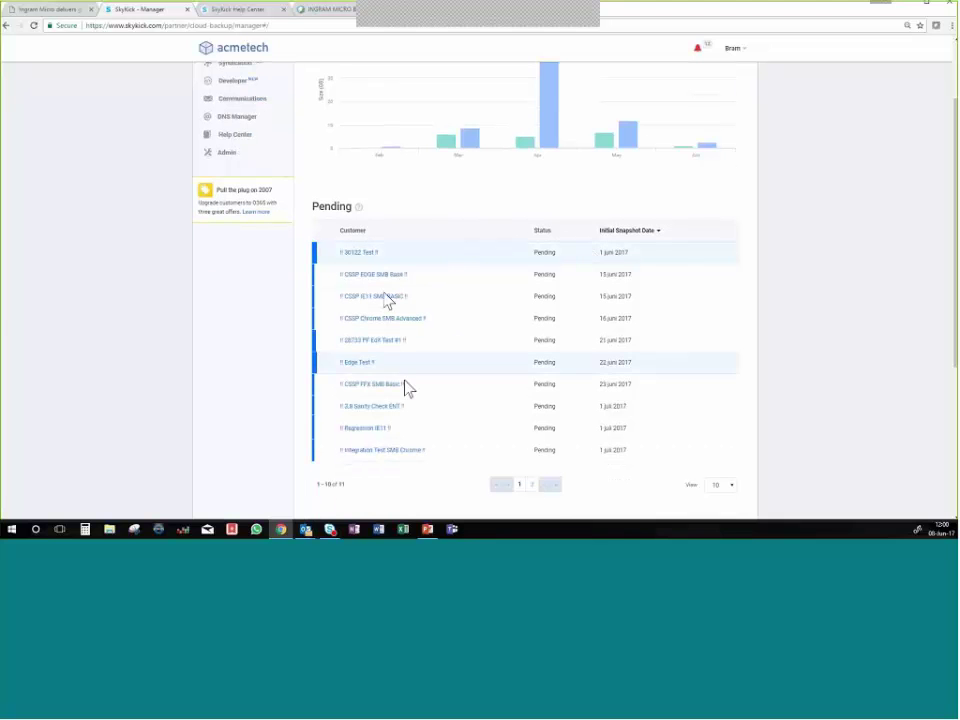
left_click(534, 488)
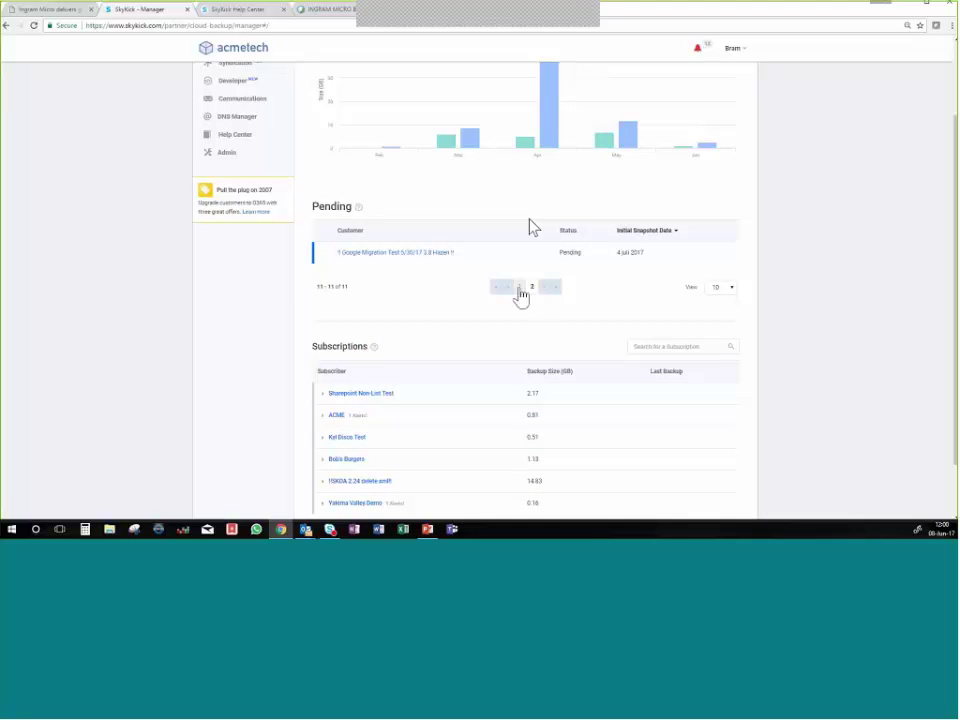
left_click(519, 290)
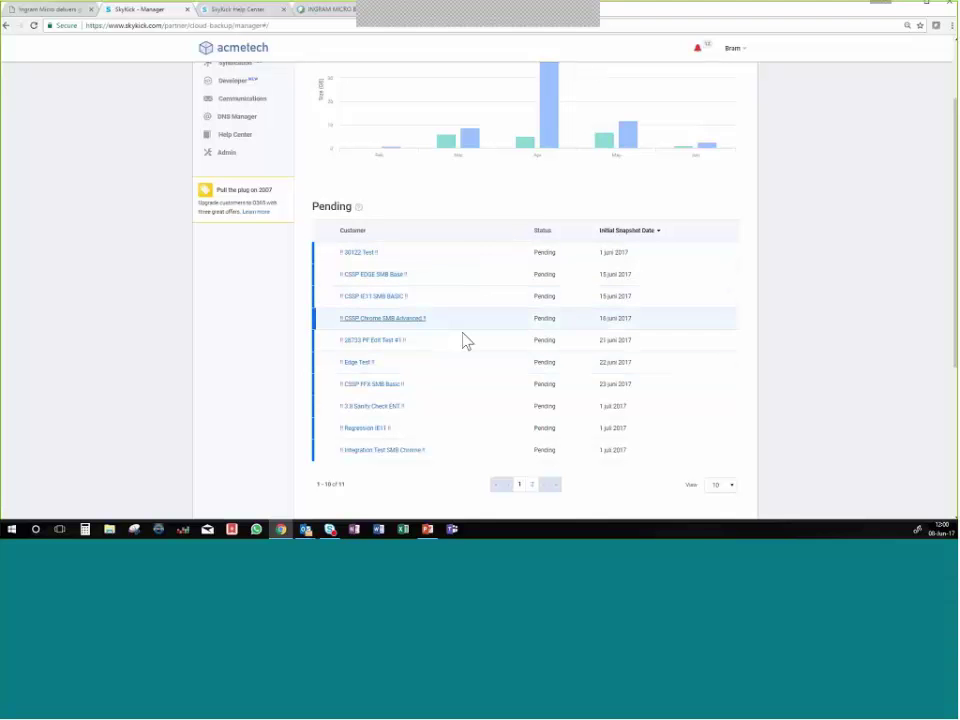
Open the Cloud Backup Subscriptions page from the sidebar.
scroll(527, 345, "down", 4)
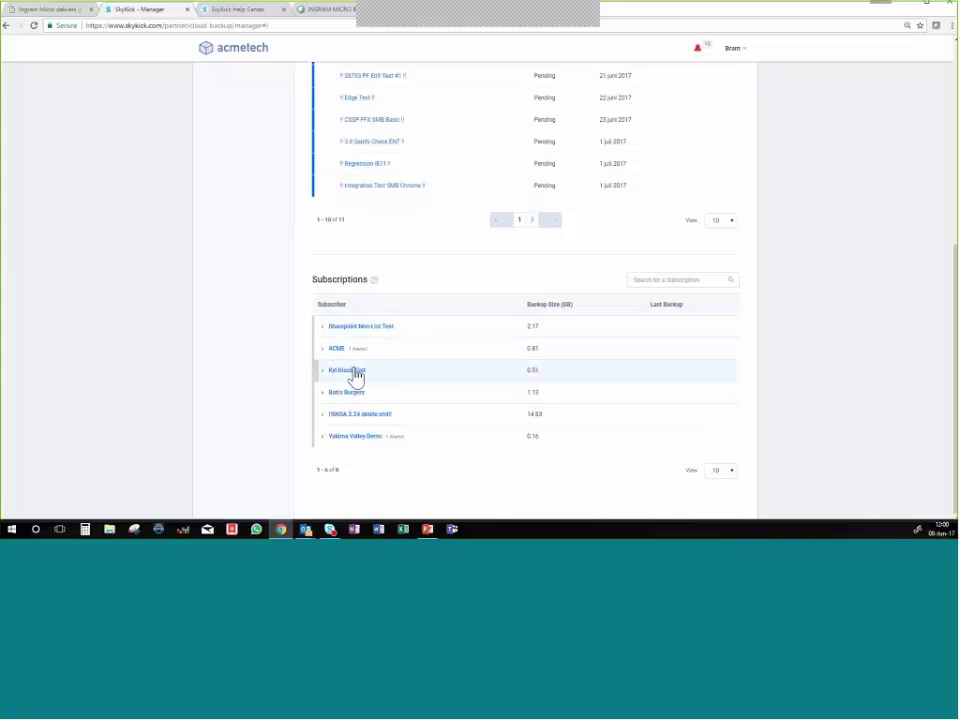
scroll(394, 379, "up", 5)
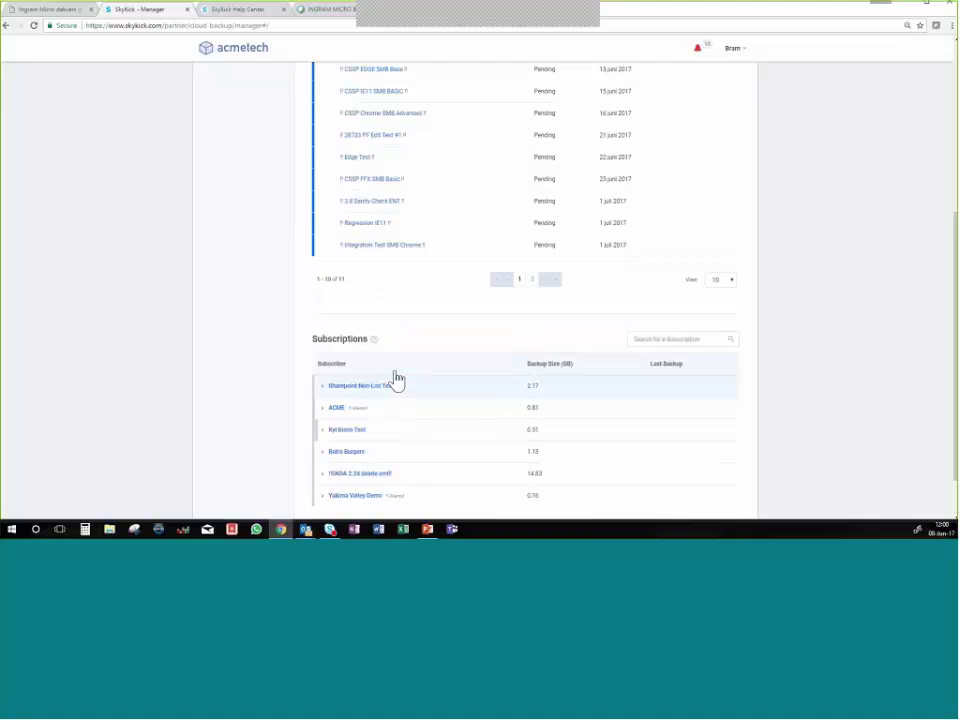
scroll(398, 374, "up", 2)
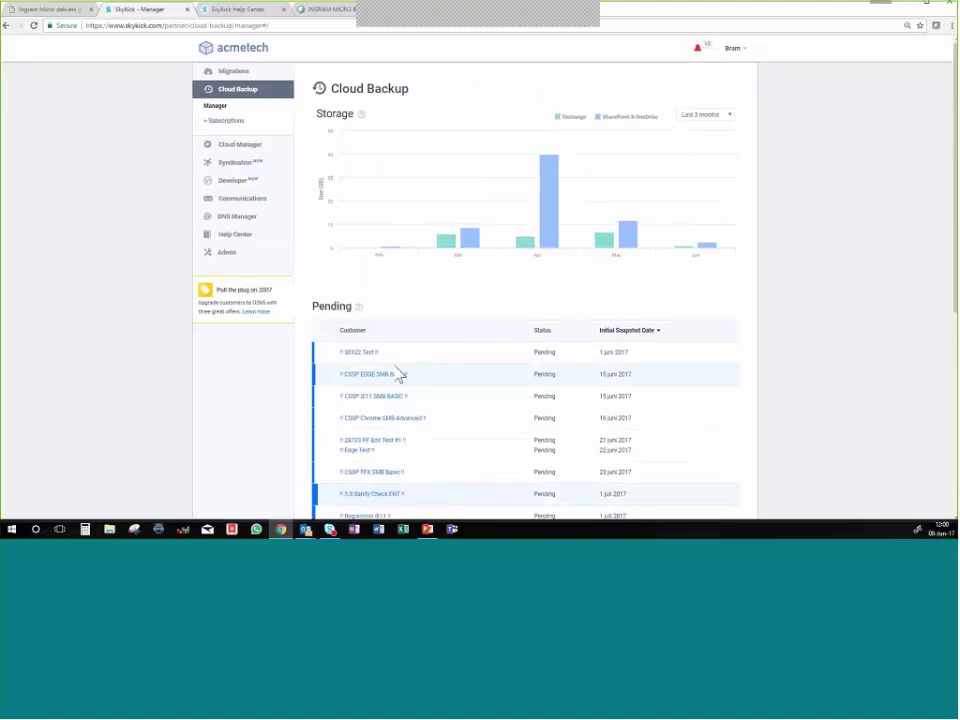
left_click(227, 122)
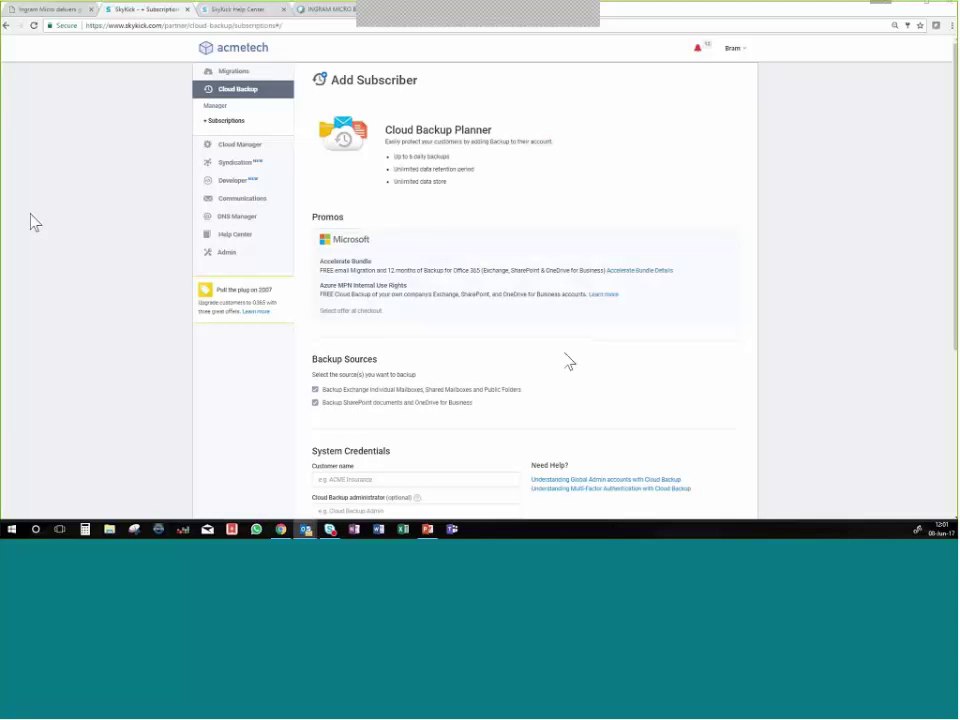
Tick both the Exchange mailboxes and SharePoint/OneDrive backup source boxes, then scroll to System Credentials.
scroll(569, 362, "down", 3)
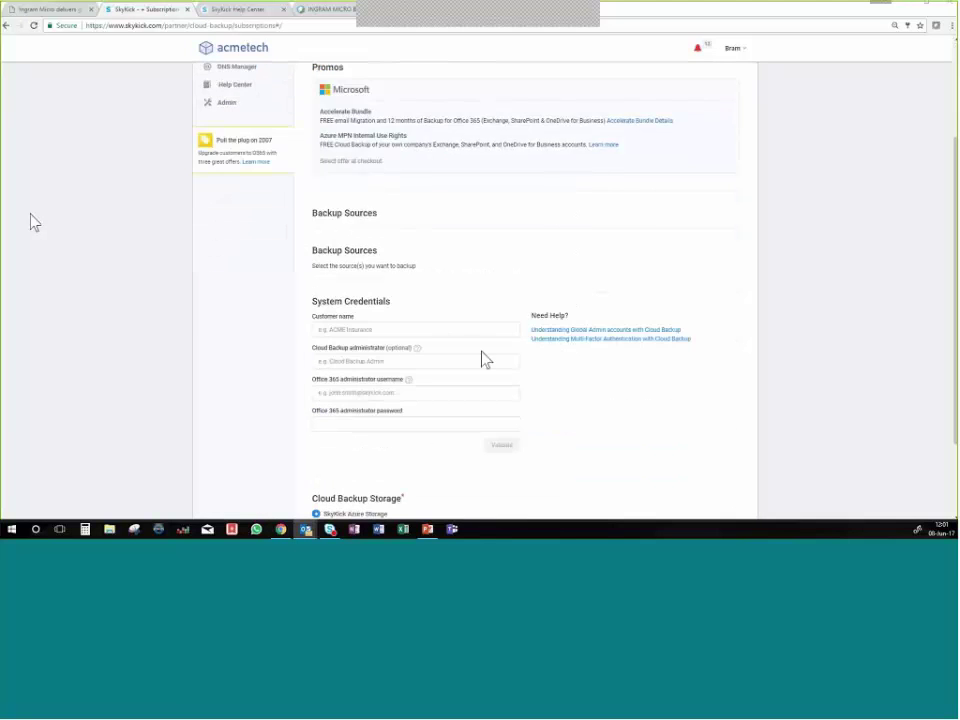
scroll(450, 234, "up", 3)
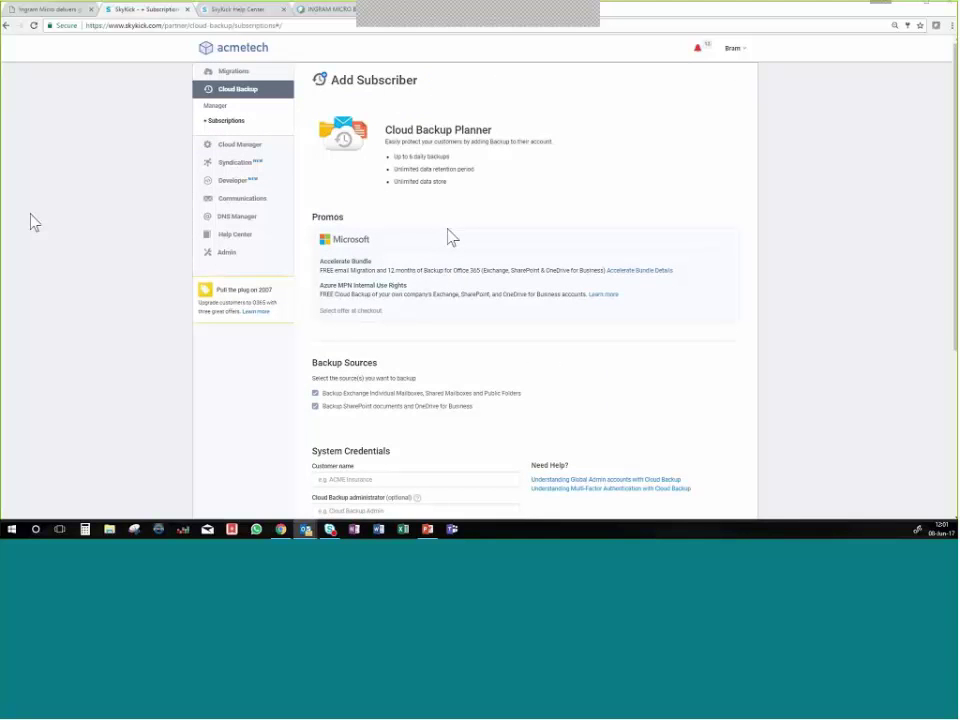
scroll(450, 238, "down", 1)
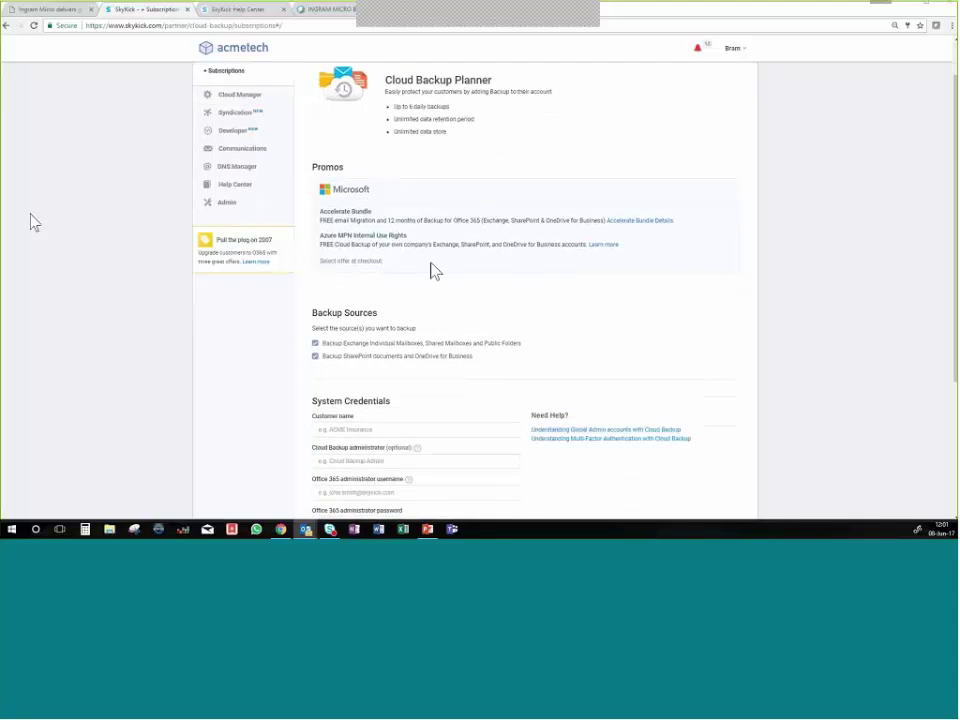
scroll(435, 271, "down", 2)
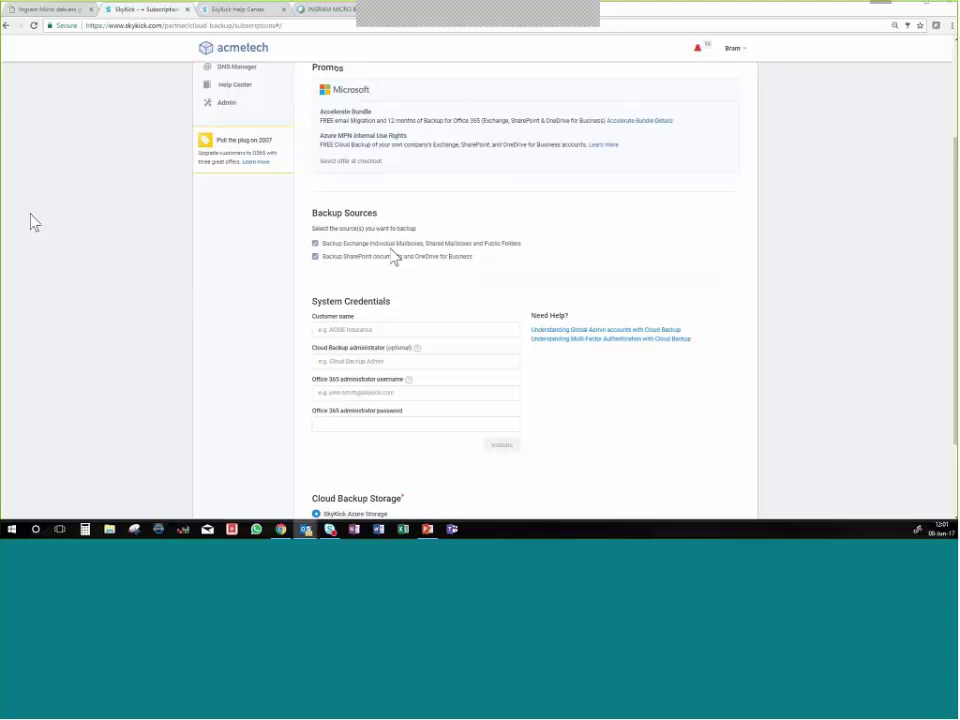
left_click(316, 256)
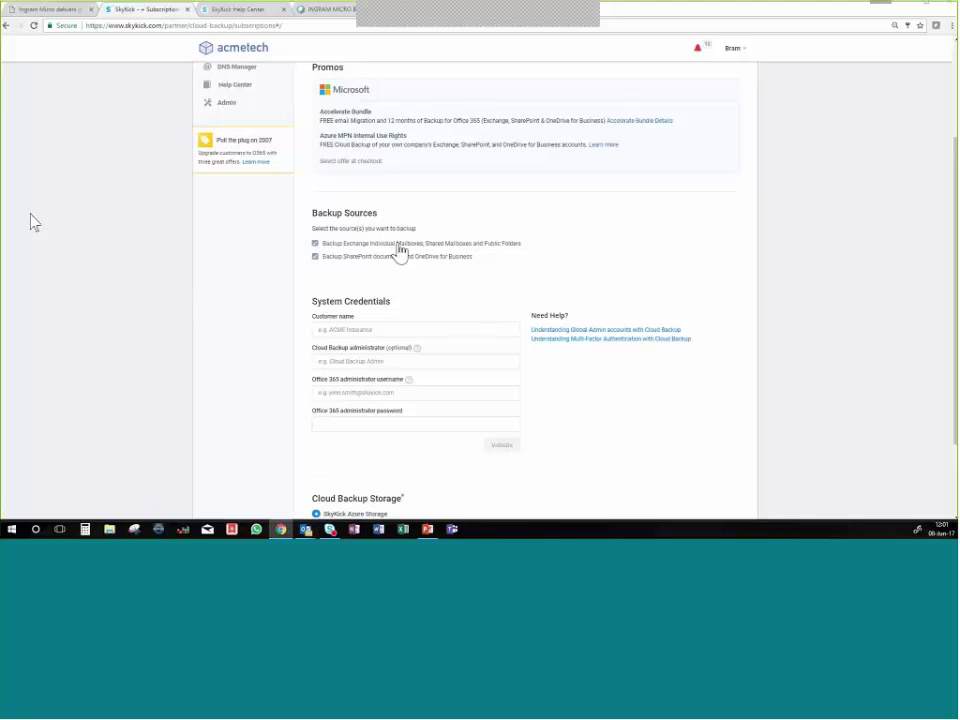
scroll(399, 253, "down", 2)
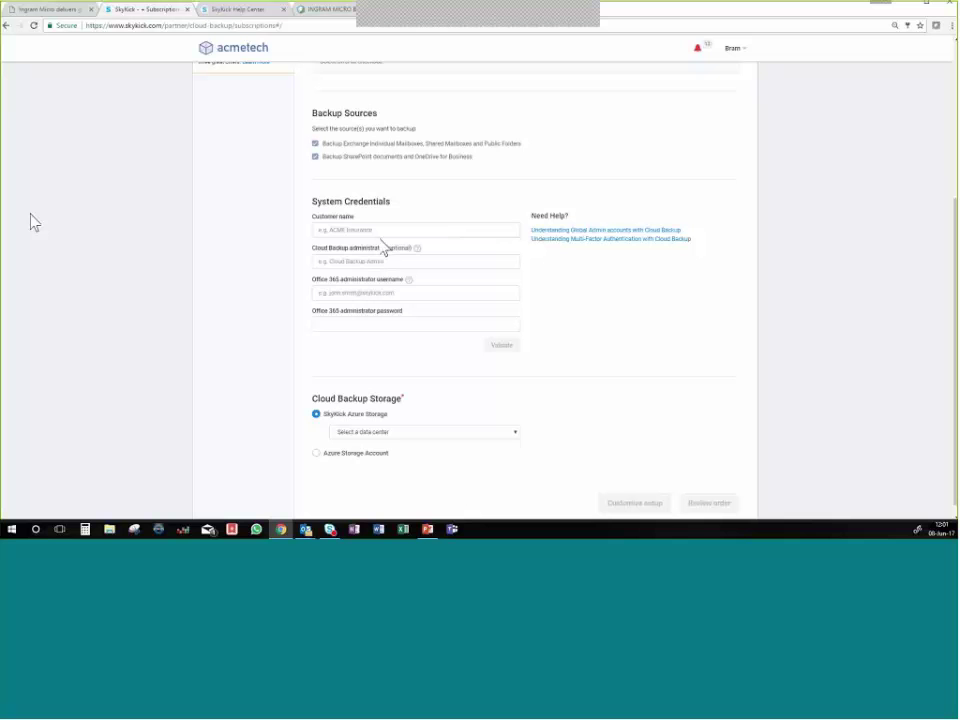
Enter Yakima as the customer name.
left_click(375, 229)
type("s")
type("akima")
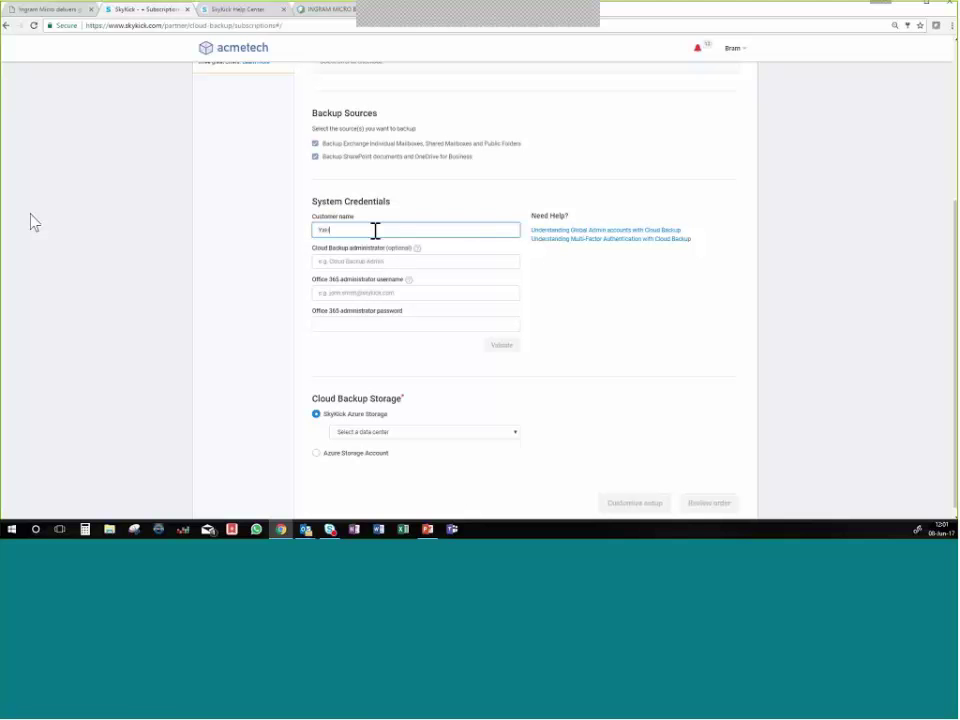
left_click(327, 264)
Paste the Office 365 administrator username and password and validate them.
left_click(329, 290)
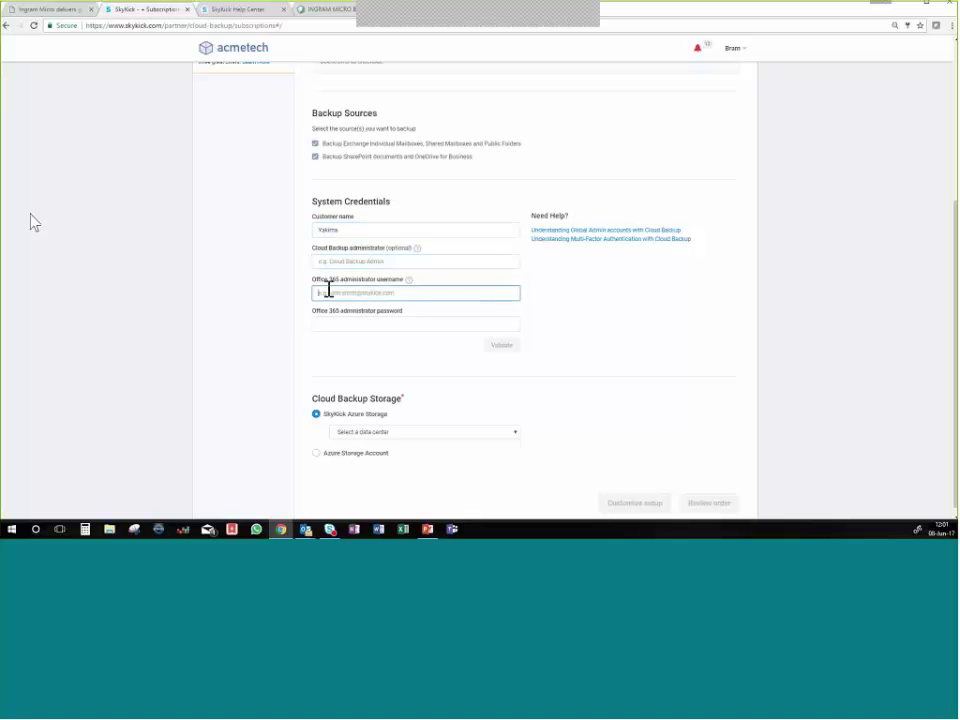
key("ctrl+v")
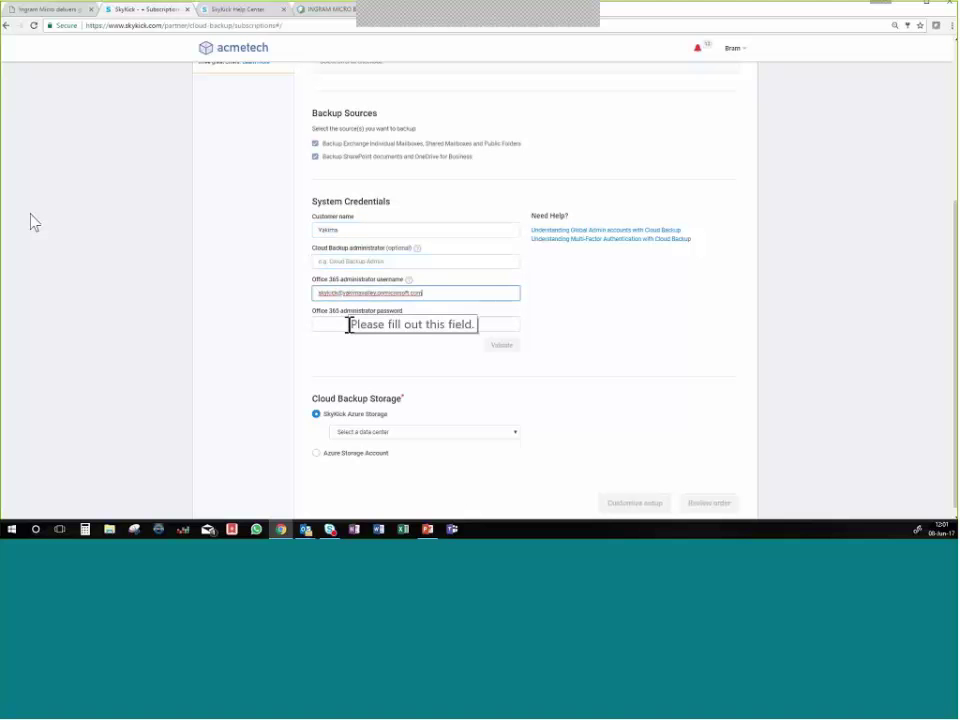
left_click(348, 325)
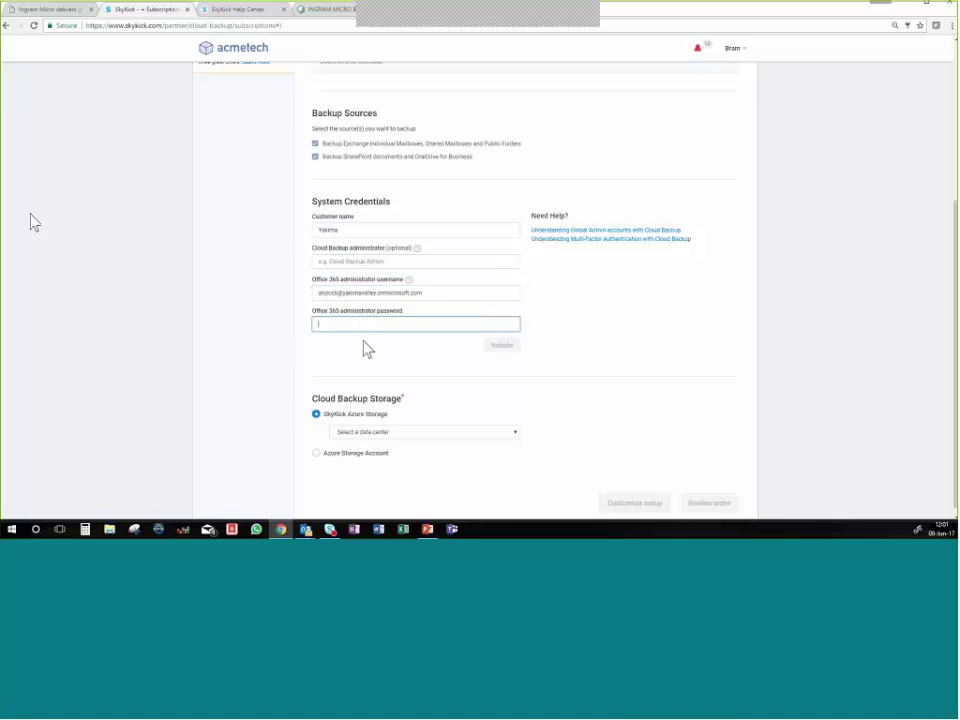
left_click(17, 326)
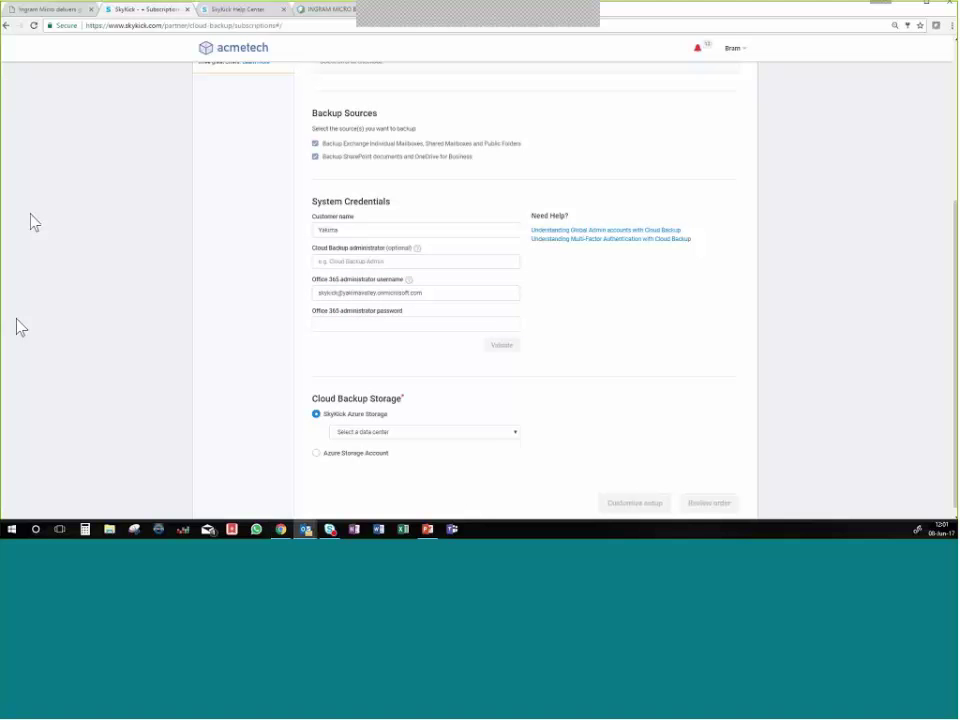
left_click(362, 325)
key("ctrl+v")
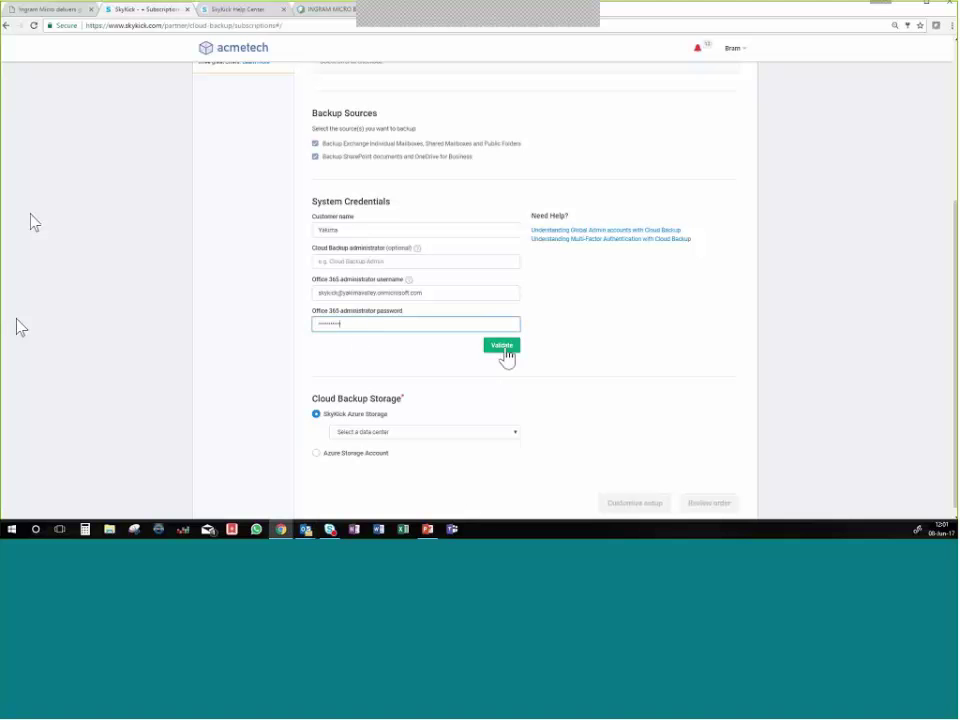
left_click(504, 350)
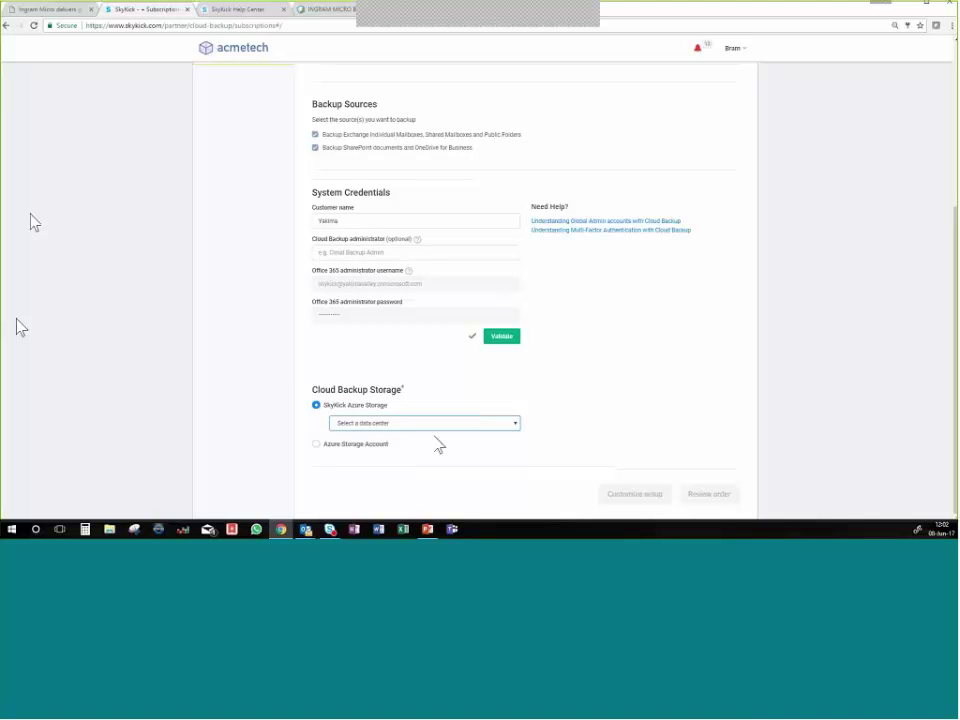
Set backup storage to SkyKick Azure Storage with West Europe as the data center.
left_click(360, 450)
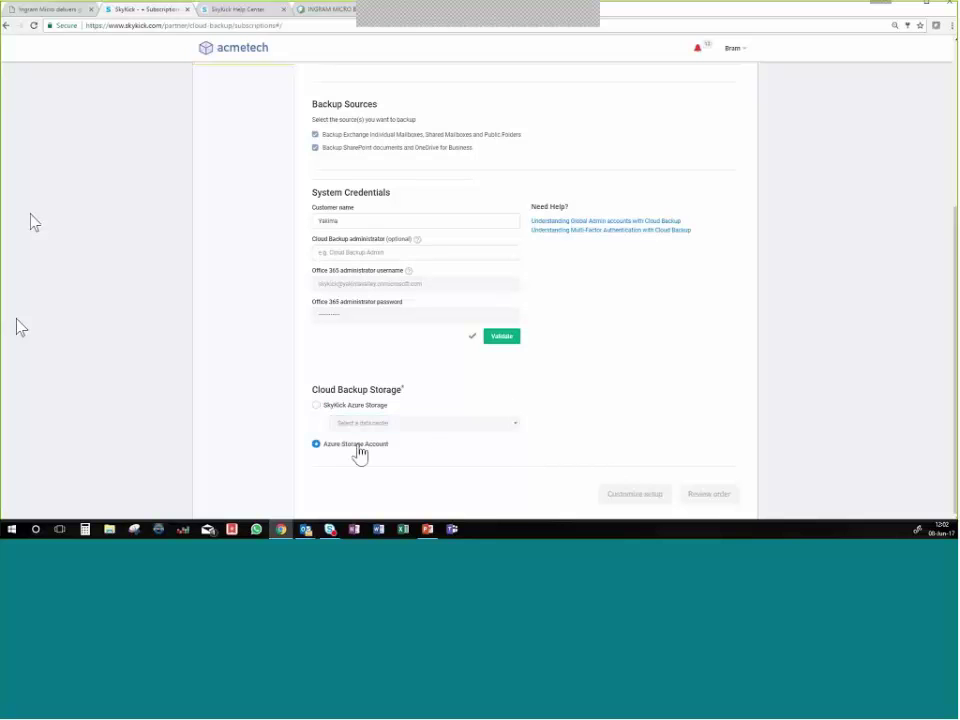
scroll(452, 450, "down", 1)
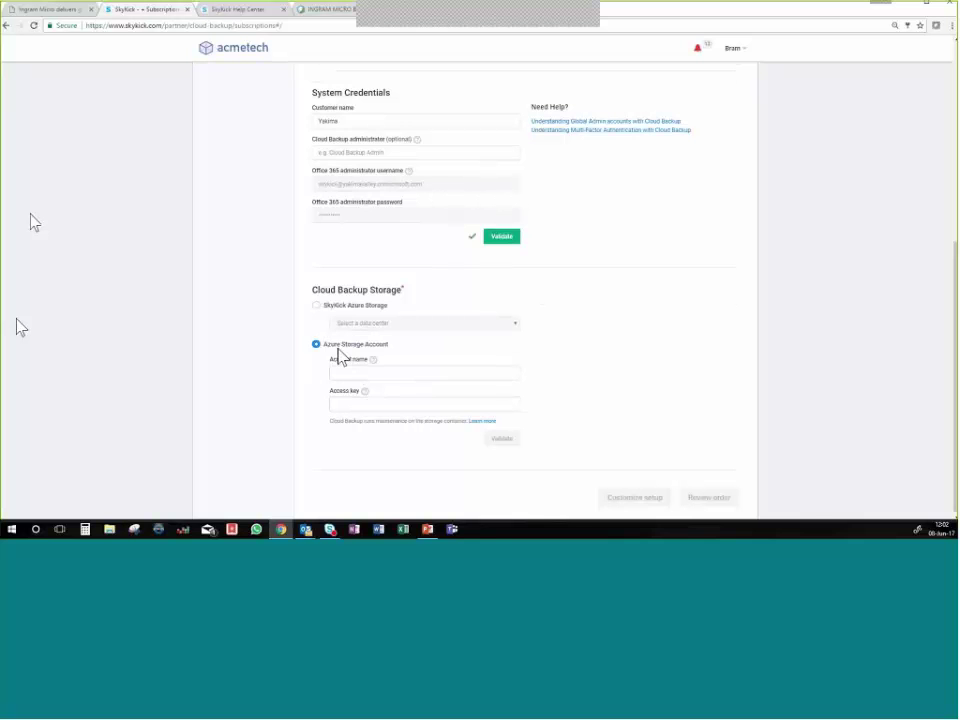
left_click(317, 307)
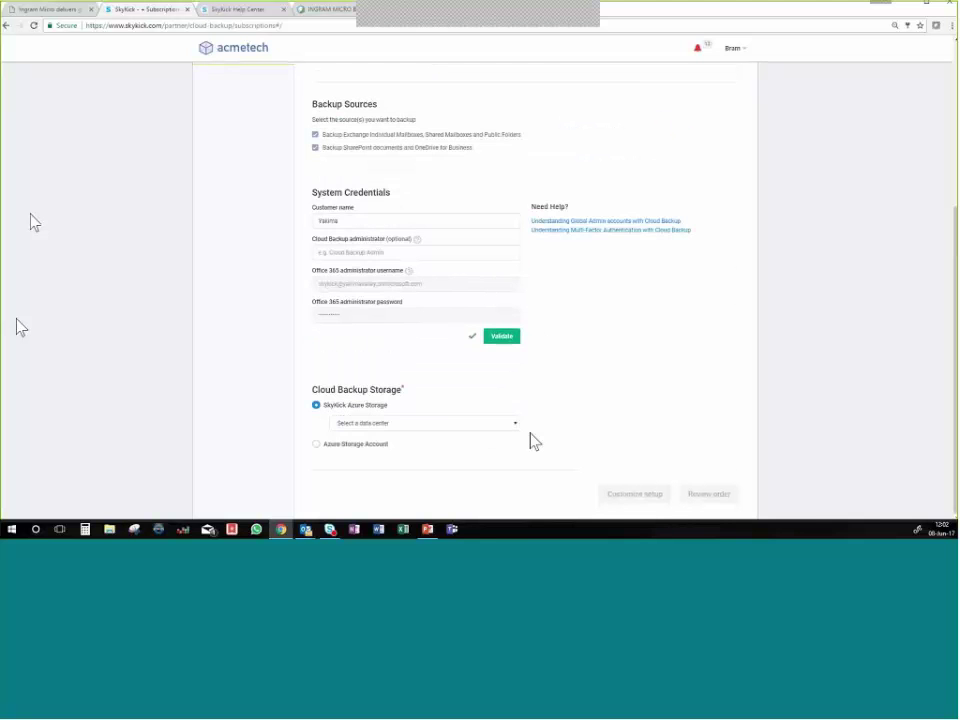
left_click(515, 424)
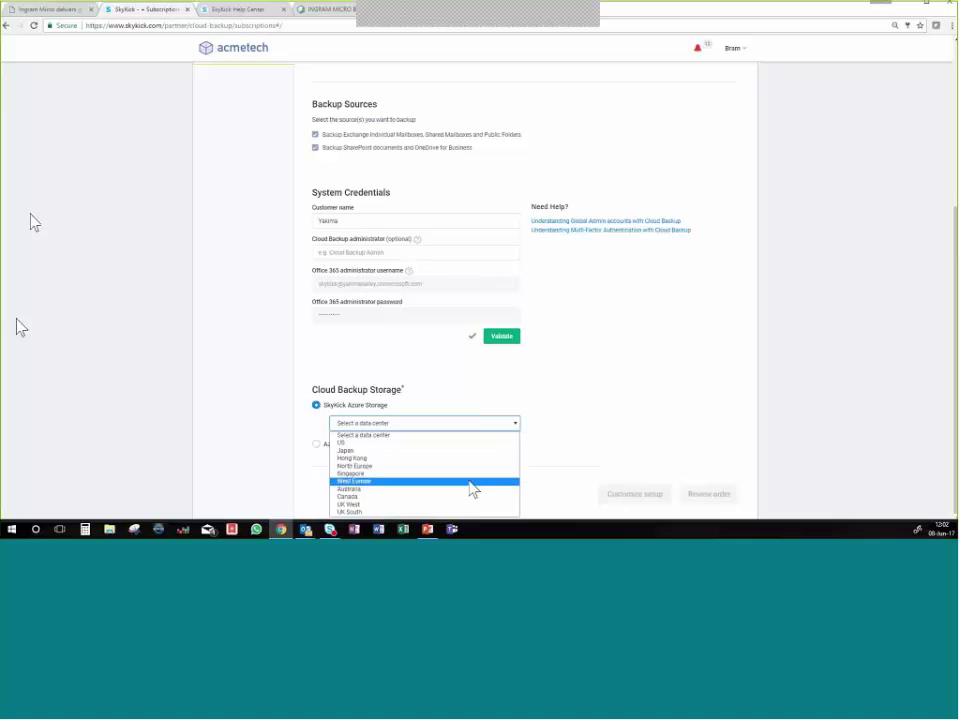
left_click(470, 481)
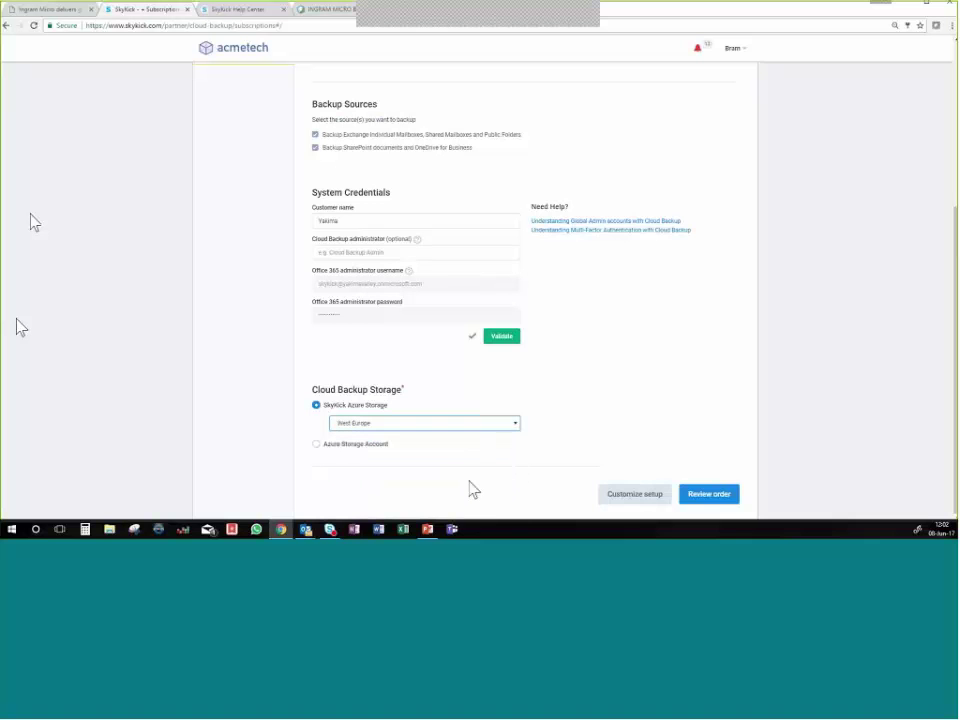
left_click(604, 424)
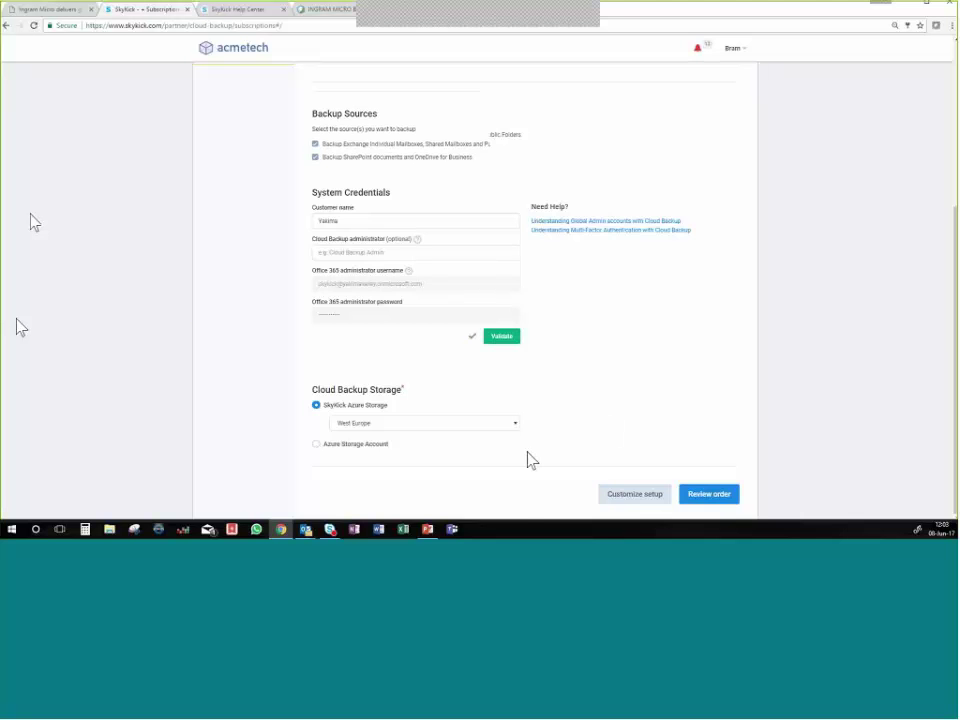
scroll(529, 458, "up", 5)
scroll(690, 470, "down", 5)
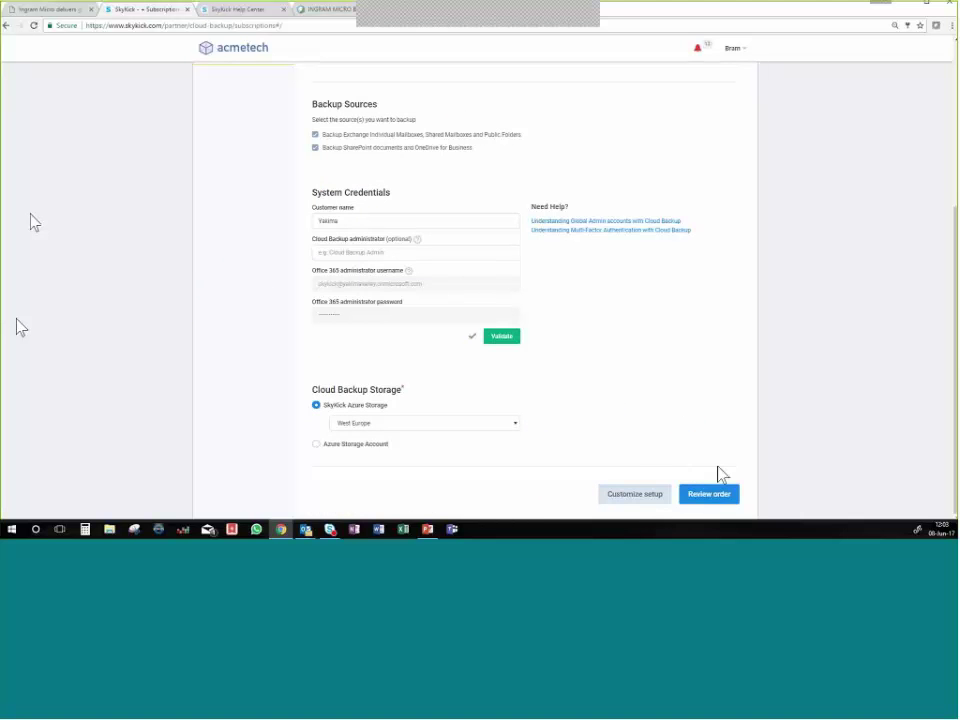
Under Customize setup, set retention to Delete after 7 years and review Exchange auto-enable backup.
left_click(641, 505)
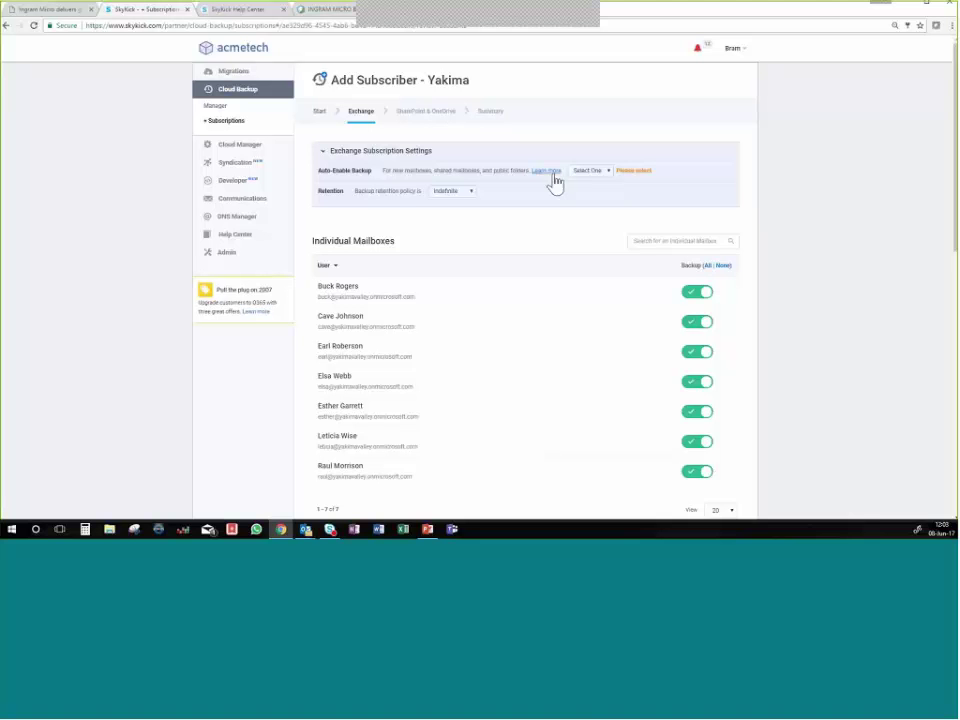
left_click(606, 172)
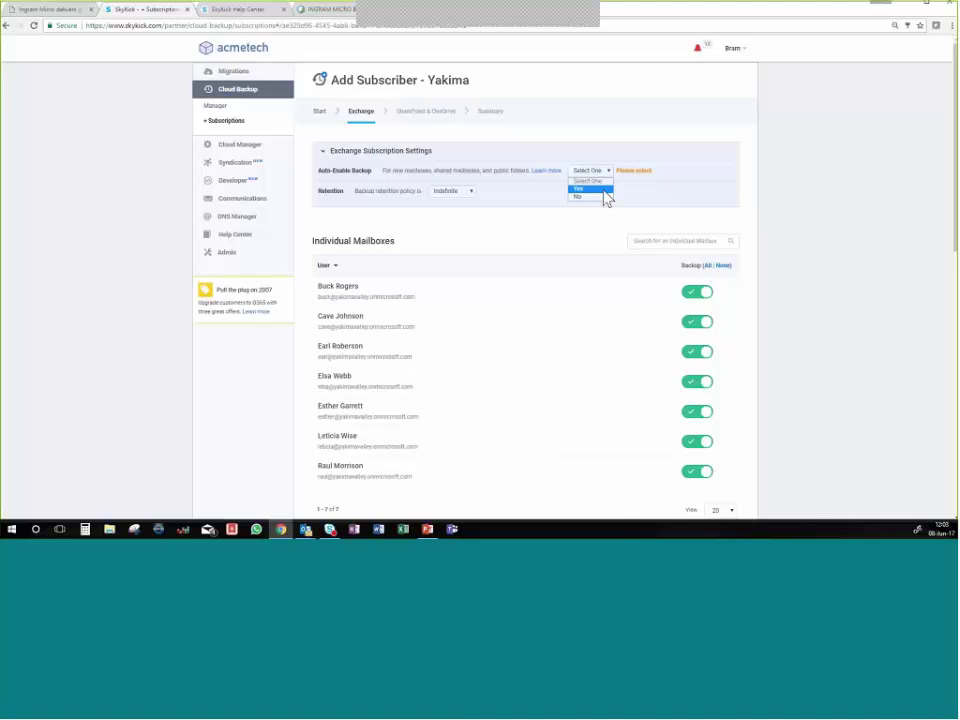
key("Escape")
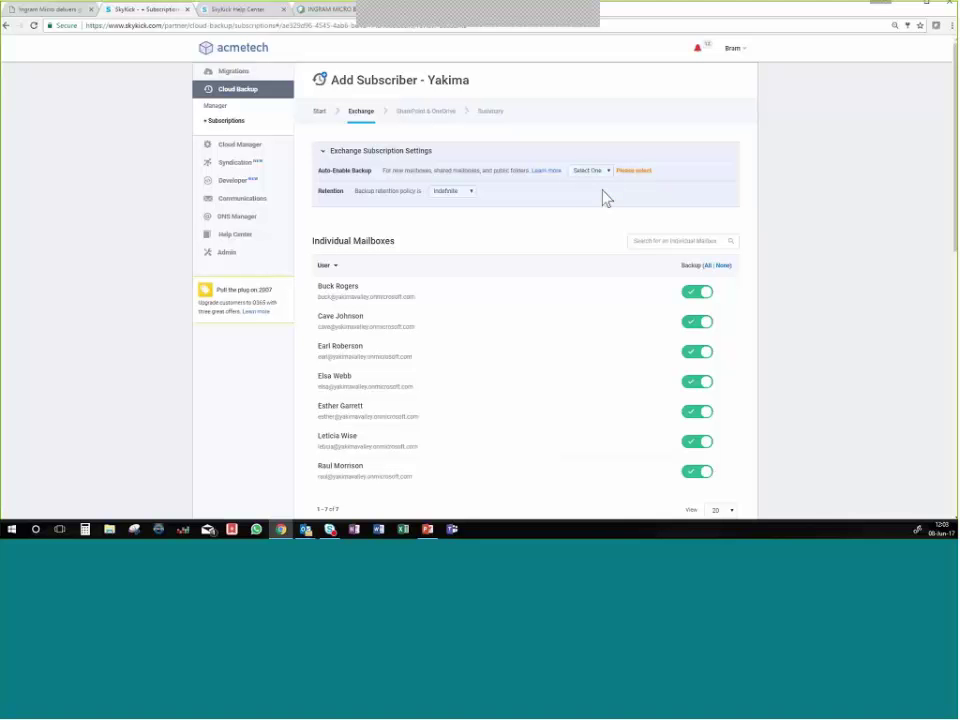
left_click(472, 193)
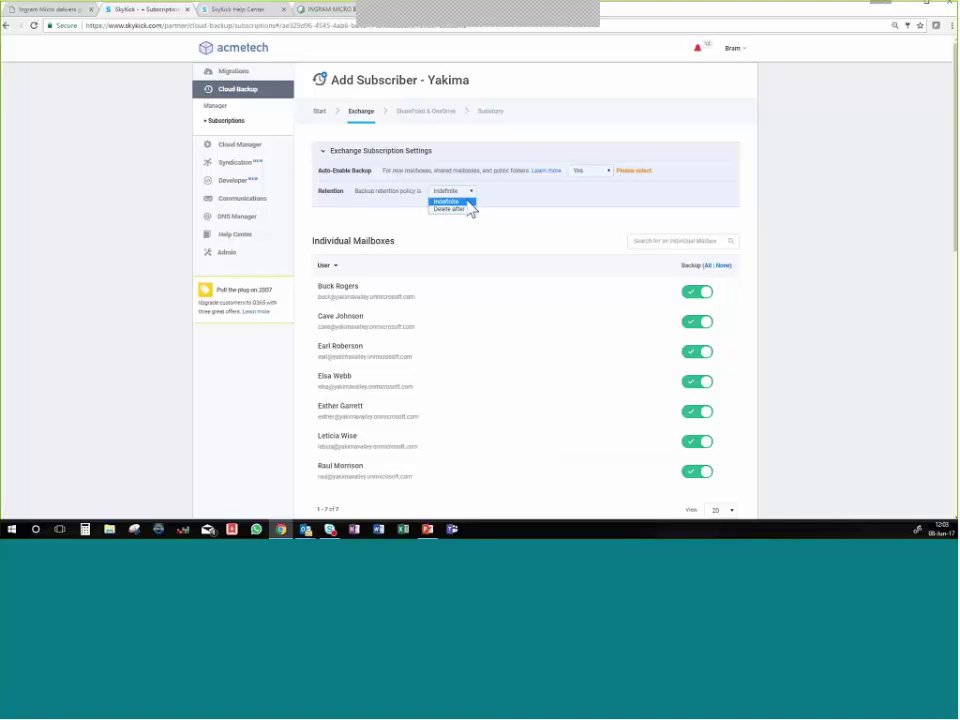
left_click(473, 201)
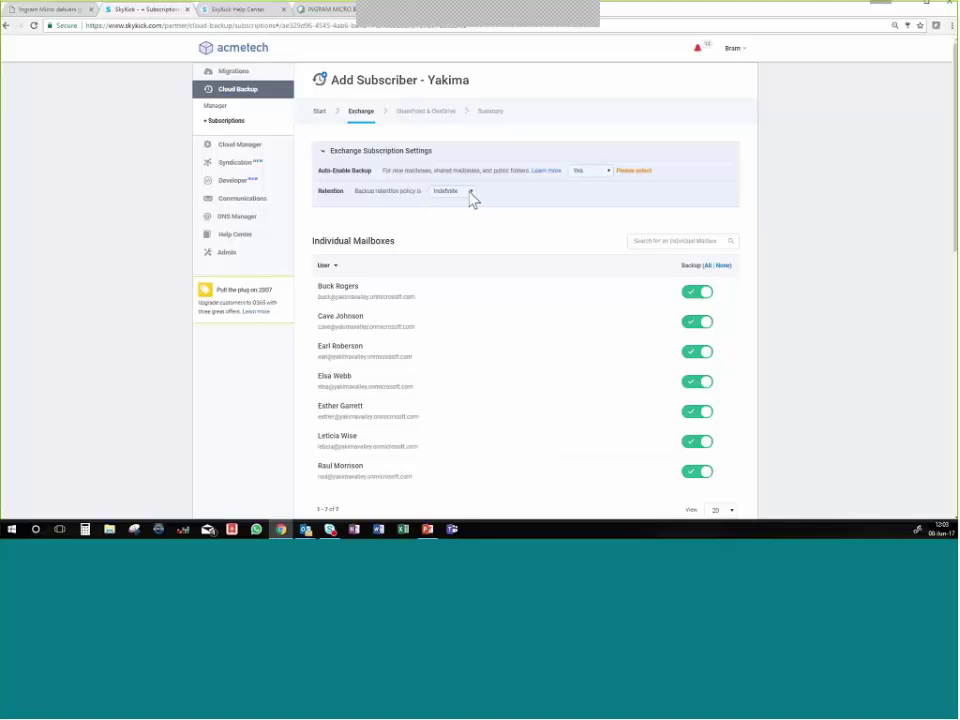
left_click(470, 191)
left_click(472, 209)
left_click(497, 194)
type("7")
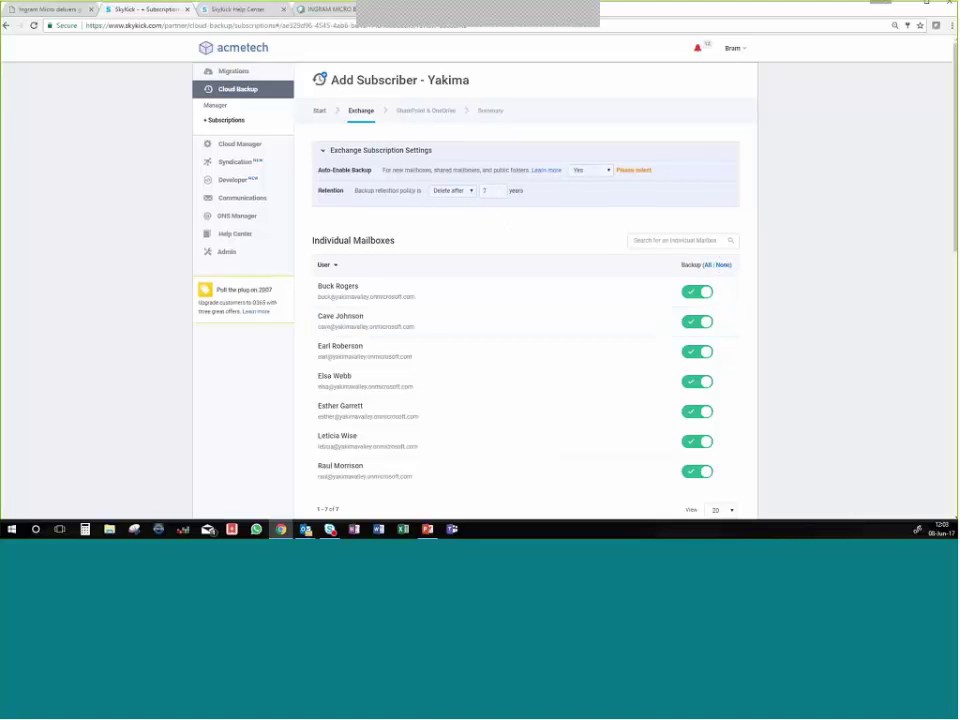
Toggle backup for one user's mailbox, review the mailbox list, and continue to SharePoint & OneDrive.
scroll(765, 272, "down", 2)
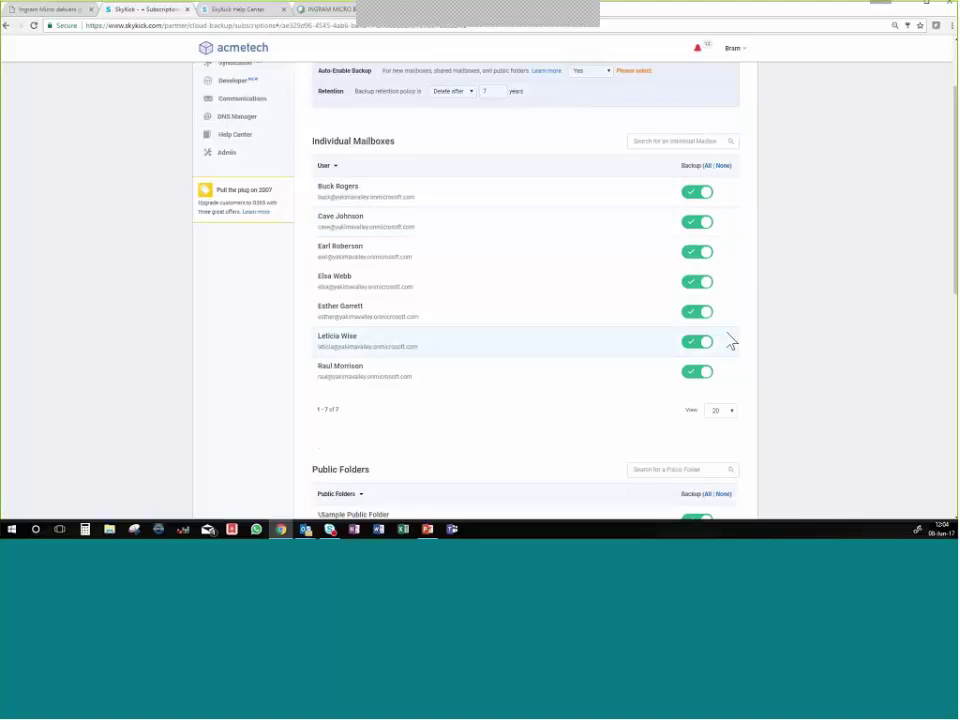
left_click(698, 347)
scroll(804, 364, "down", 4)
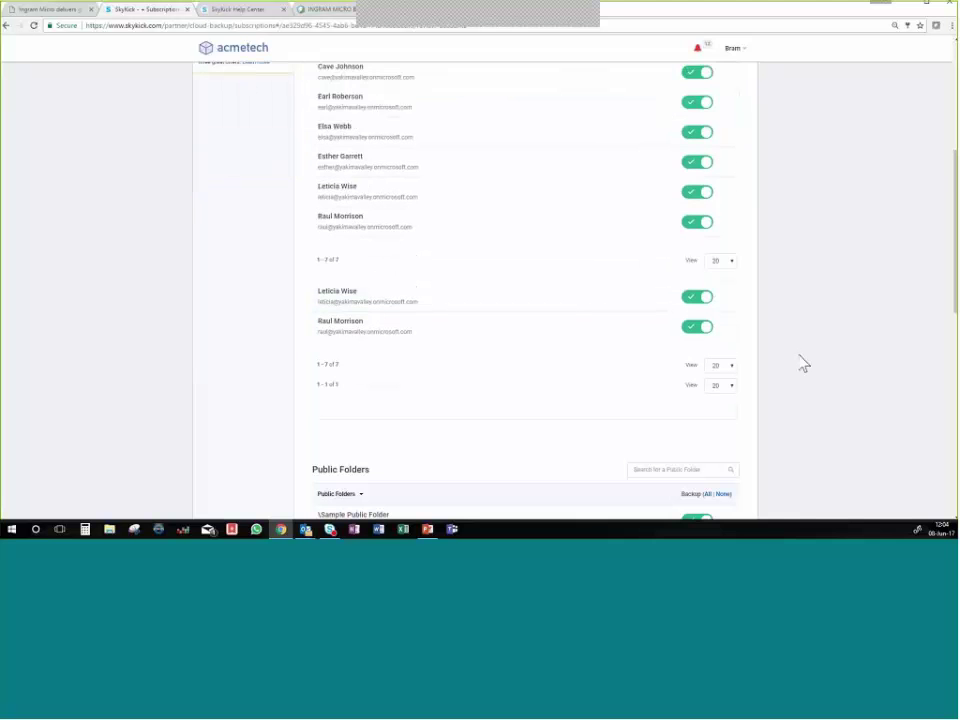
scroll(804, 364, "down", 3)
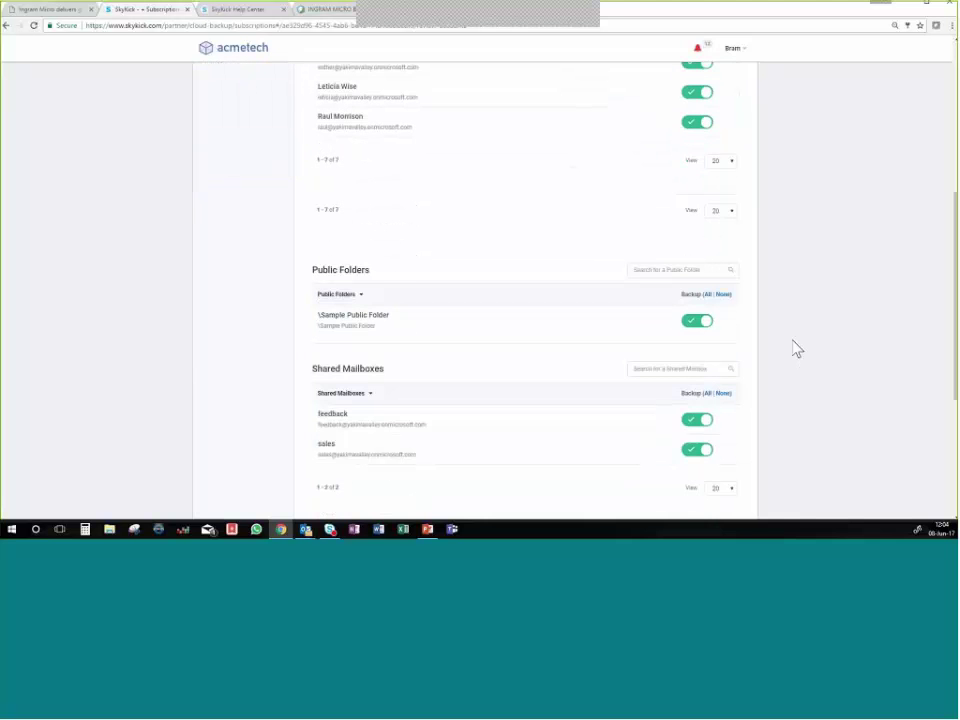
scroll(727, 292, "down", 4)
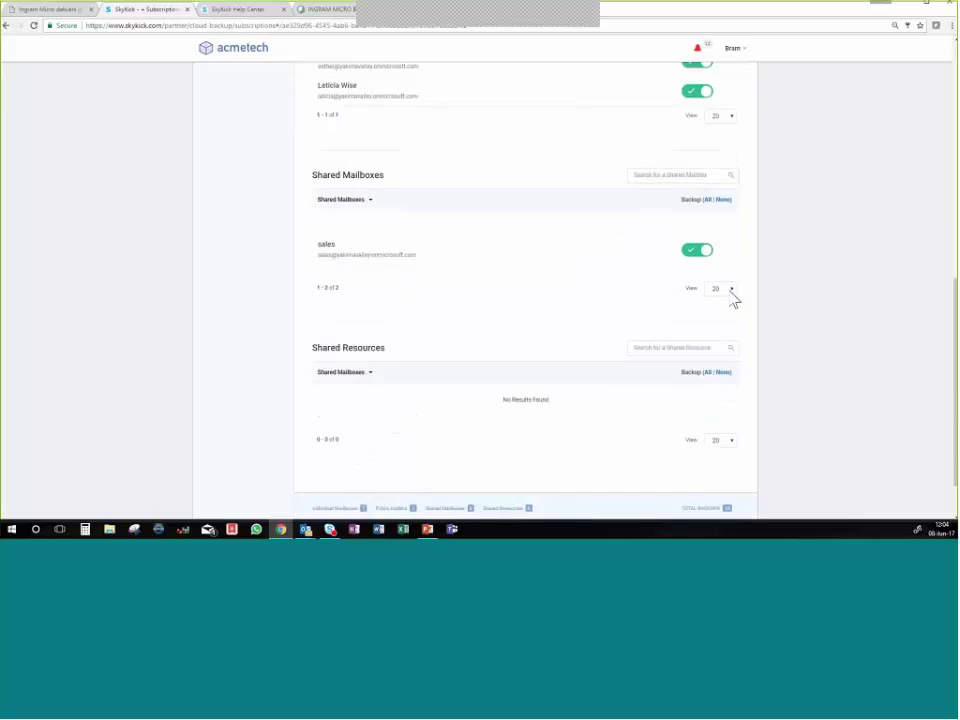
scroll(741, 321, "down", 3)
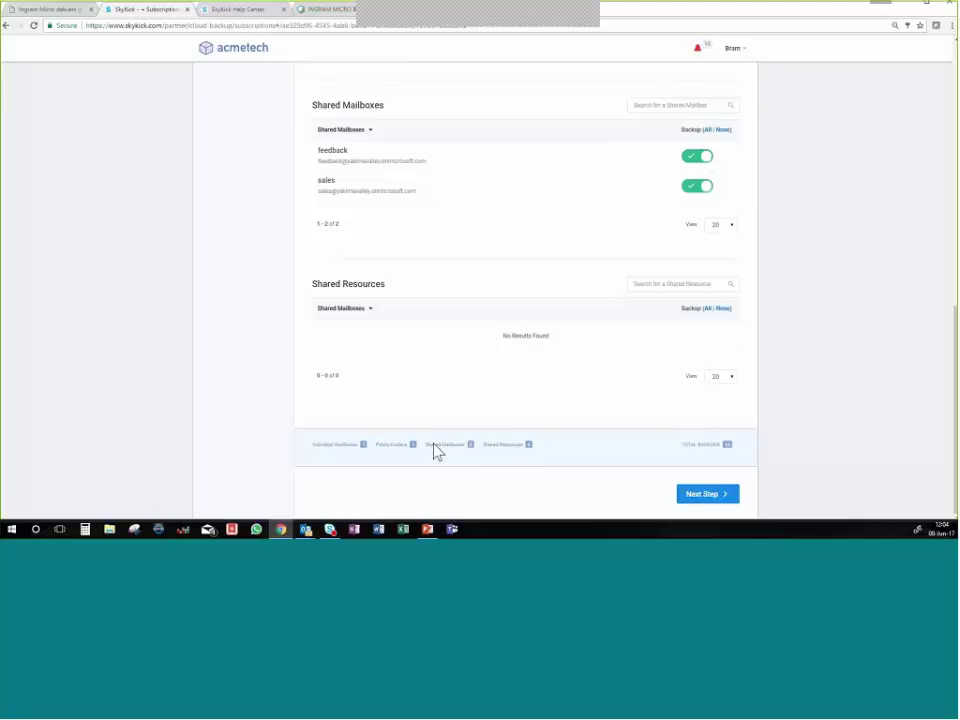
left_click(718, 498)
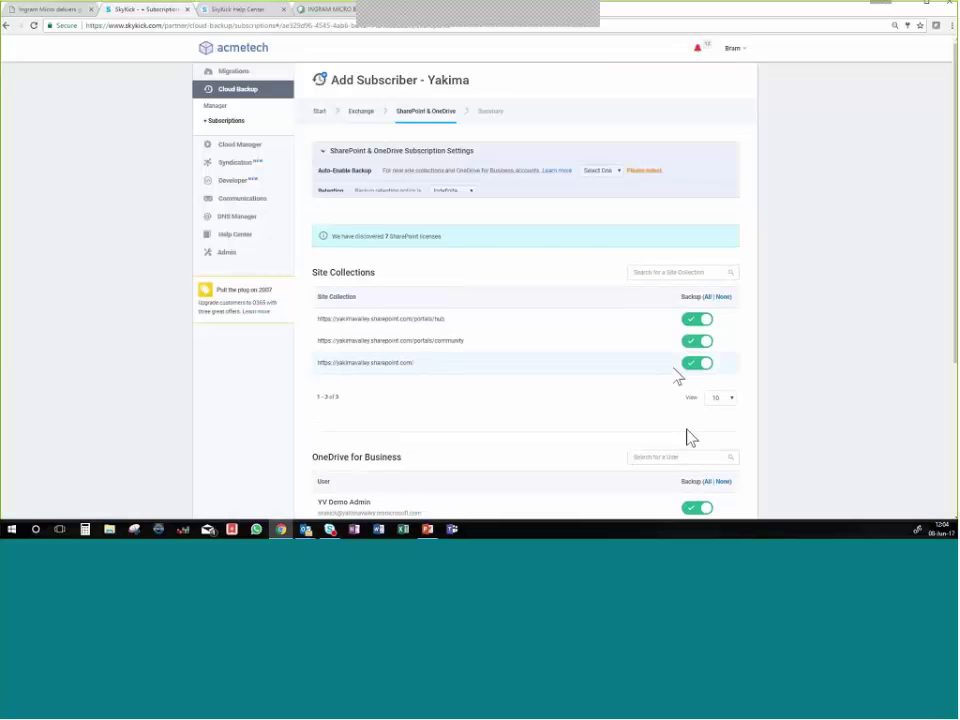
Set SharePoint & OneDrive Auto-Enable Backup to Yes and continue to the Subscription Summary.
left_click(612, 180)
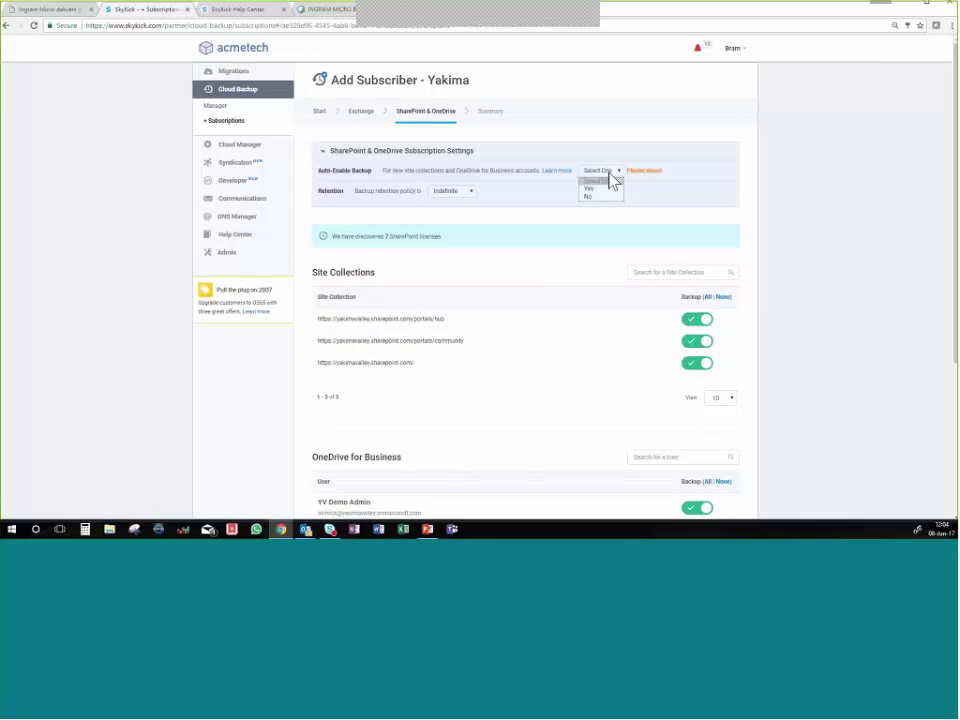
left_click(606, 189)
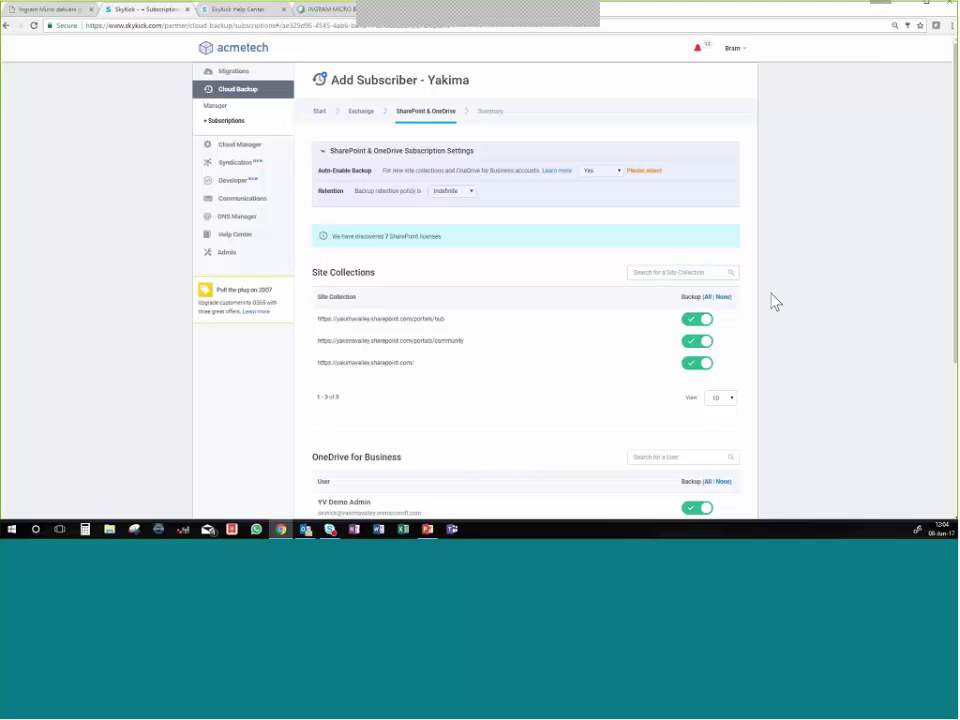
scroll(755, 320, "down", 1)
scroll(752, 332, "down", 2)
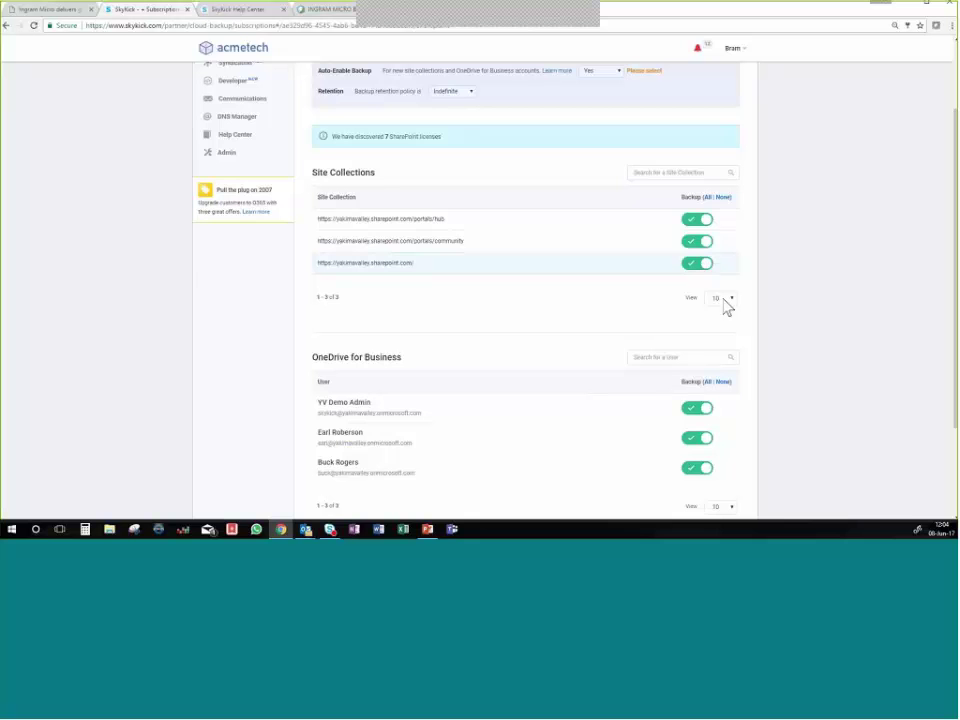
scroll(782, 347, "down", 2)
scroll(780, 347, "down", 1)
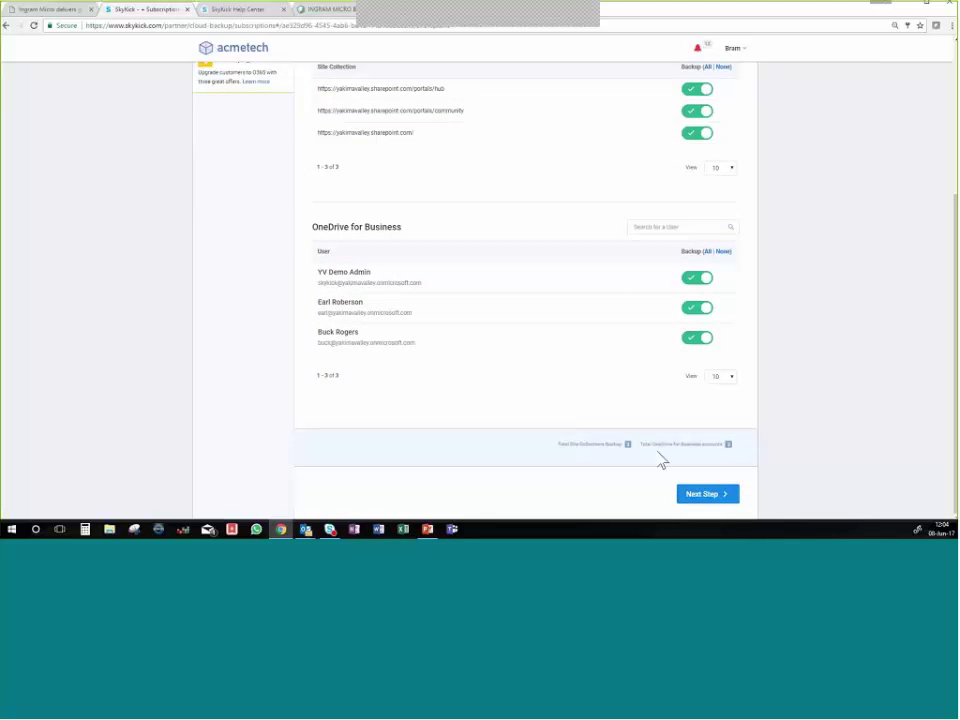
left_click(724, 500)
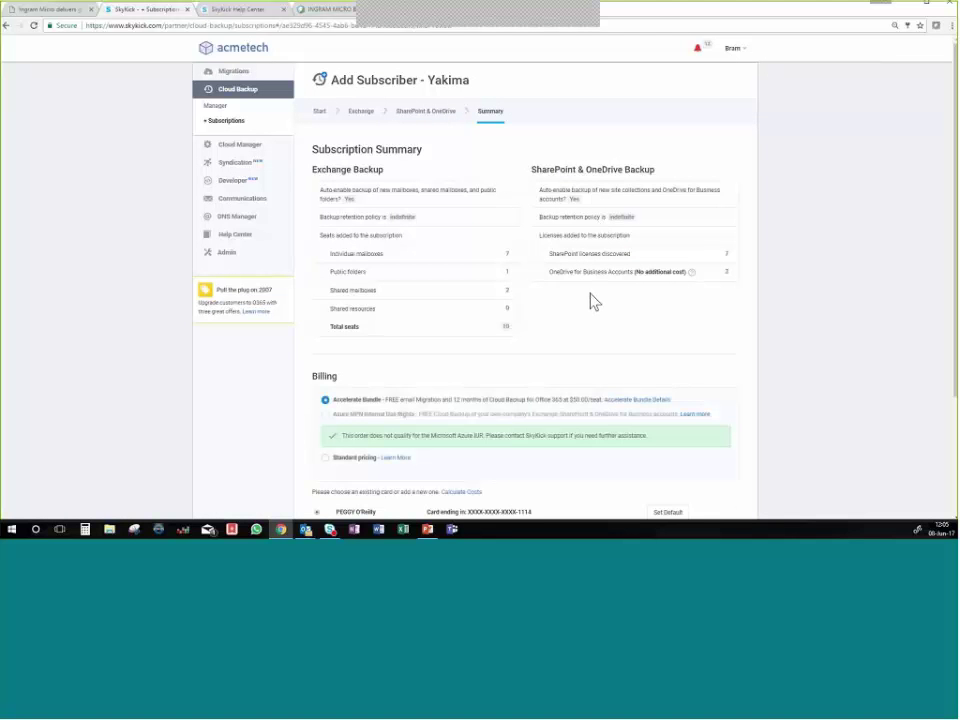
Check the Billing section, tick then untick the customer terms box, and return to Subscriptions.
scroll(595, 298, "down", 3)
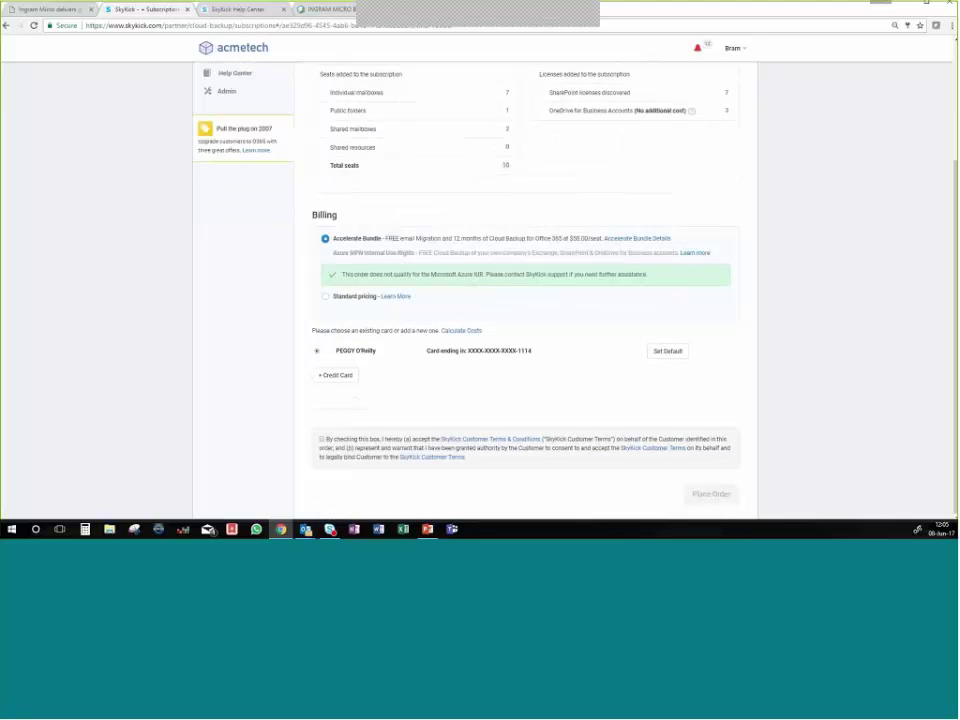
left_click(322, 440)
left_click(322, 440)
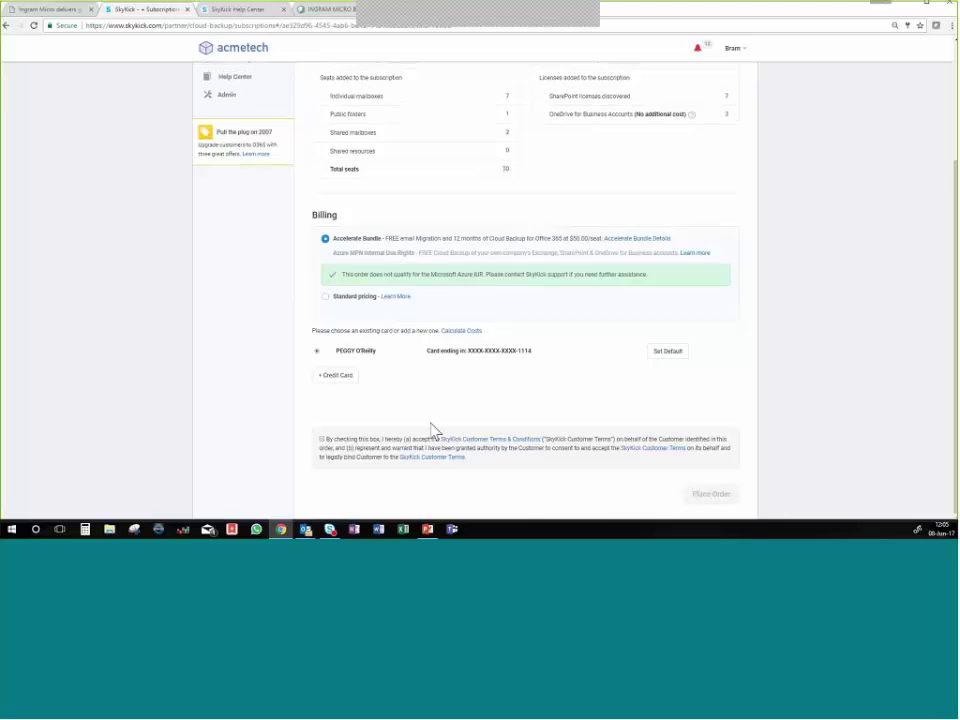
scroll(692, 360, "up", 3)
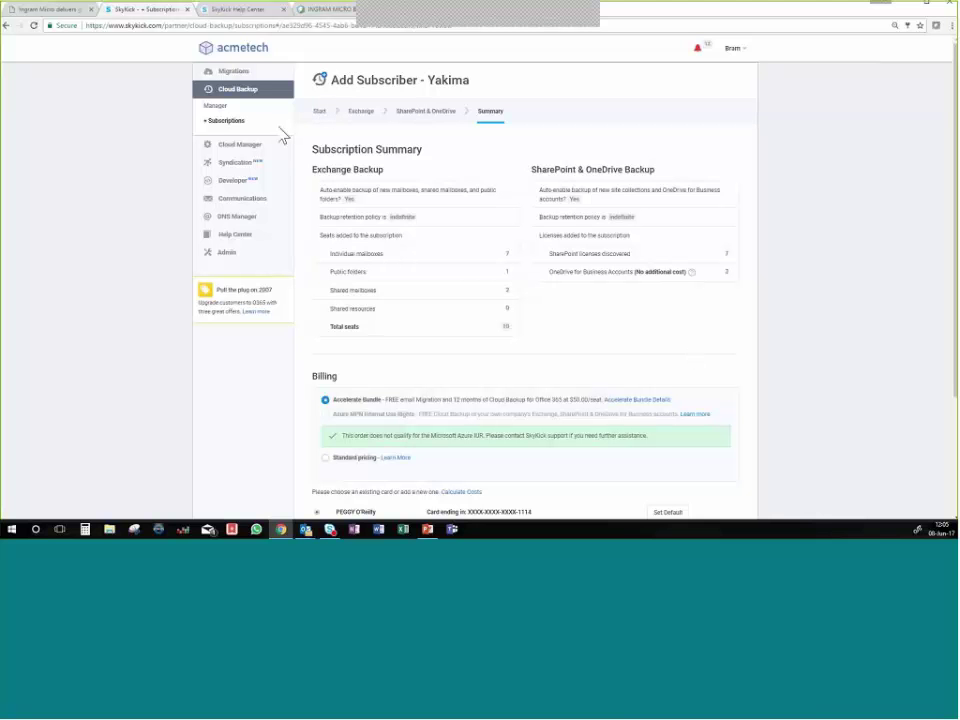
left_click(244, 121)
Open Yakima Valley Demo from the Cloud Backup Manager's Subscriptions list.
left_click(218, 107)
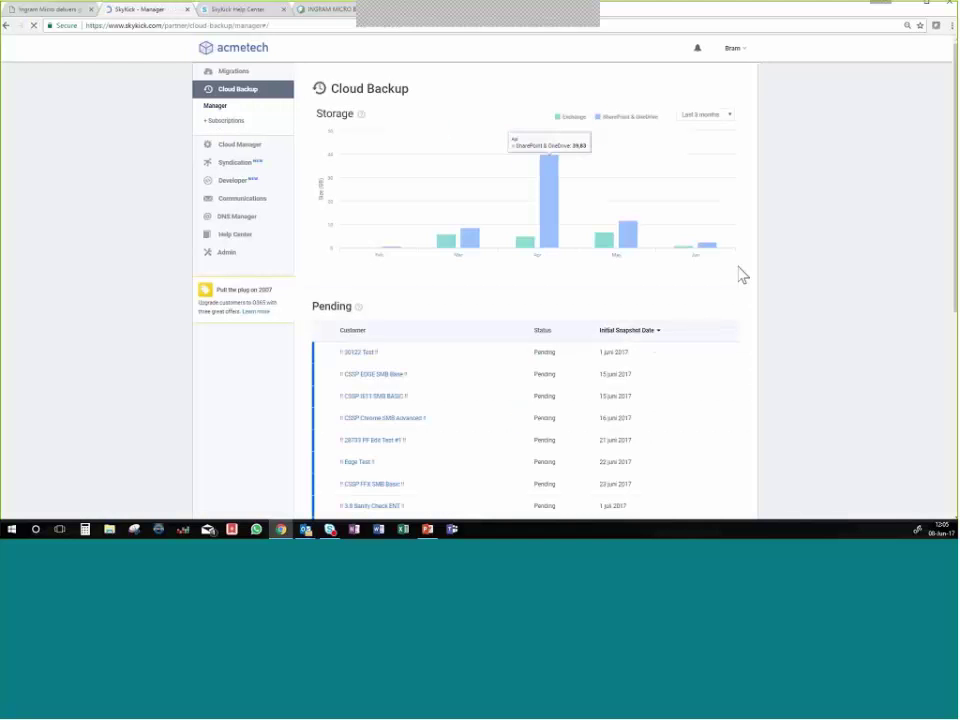
scroll(760, 302, "down", 3)
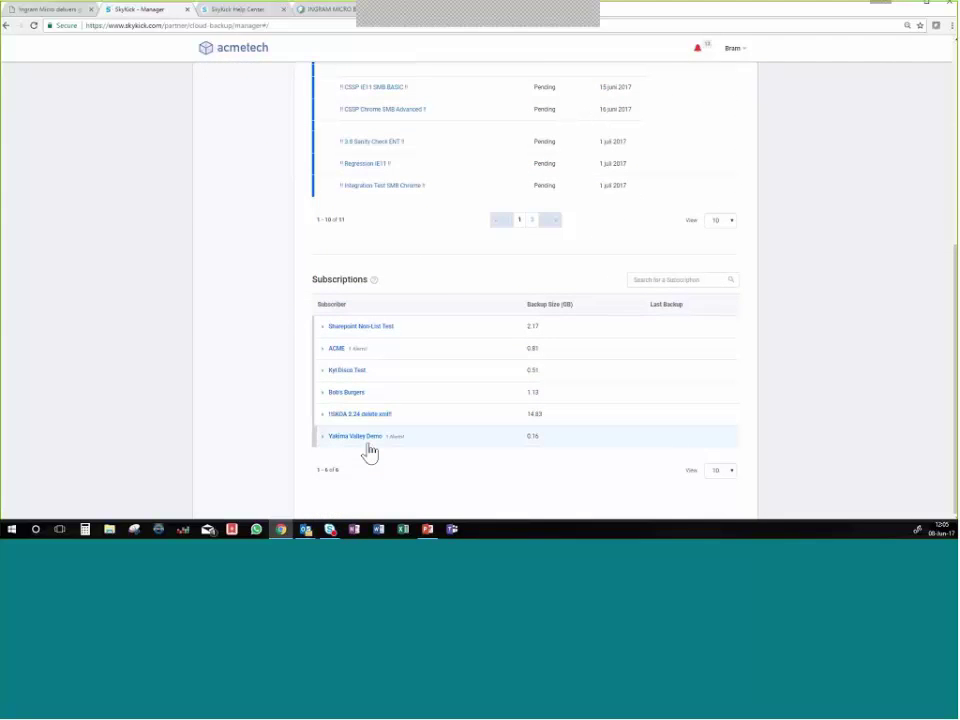
scroll(378, 422, "up", 5)
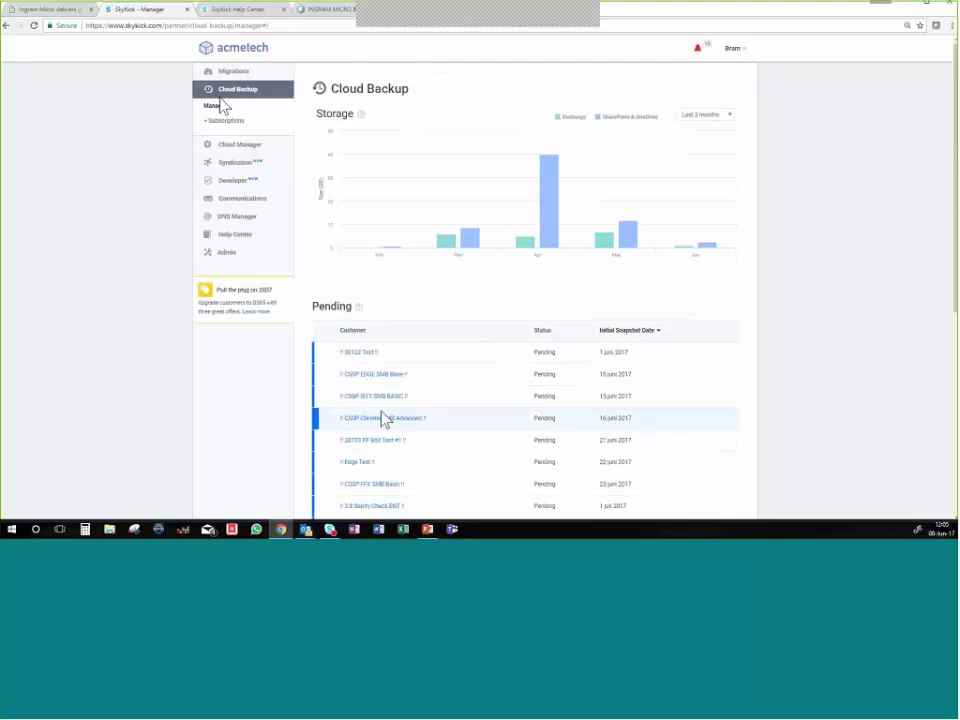
scroll(396, 300, "down", 4)
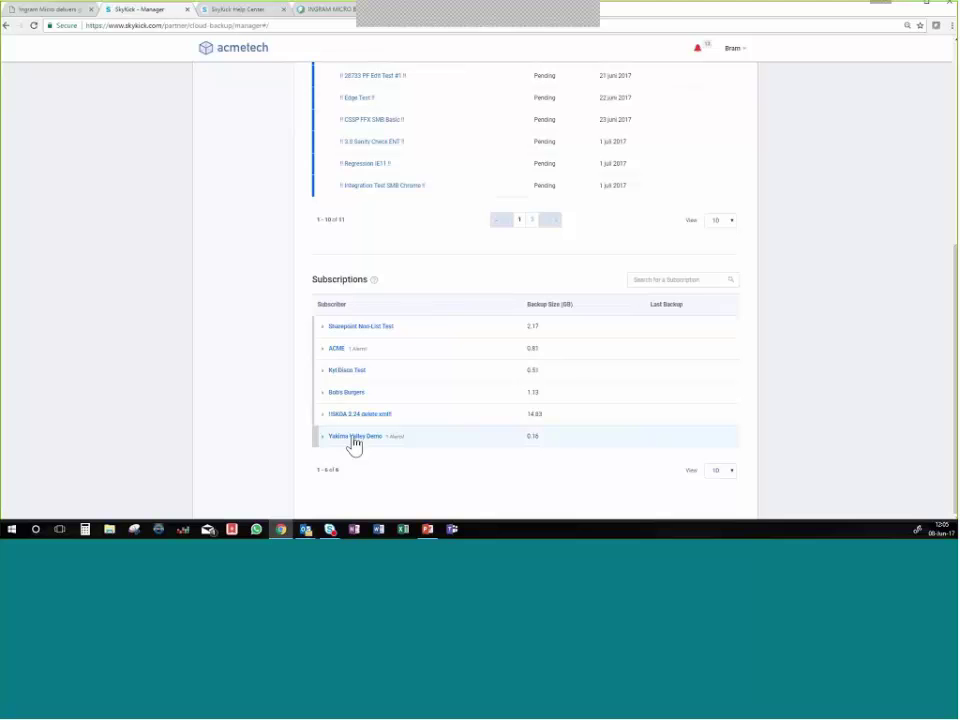
left_click(352, 438)
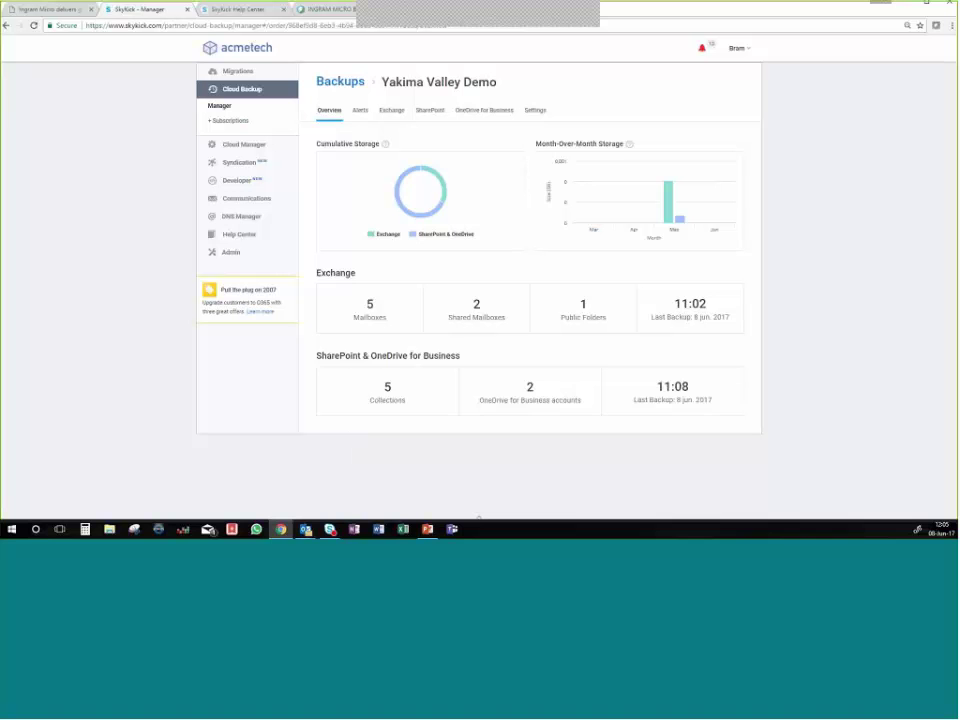
Open the Exchange Mailboxes tile on the Overview tab and scroll back to the top.
mouse_move(392, 326)
left_click(388, 318)
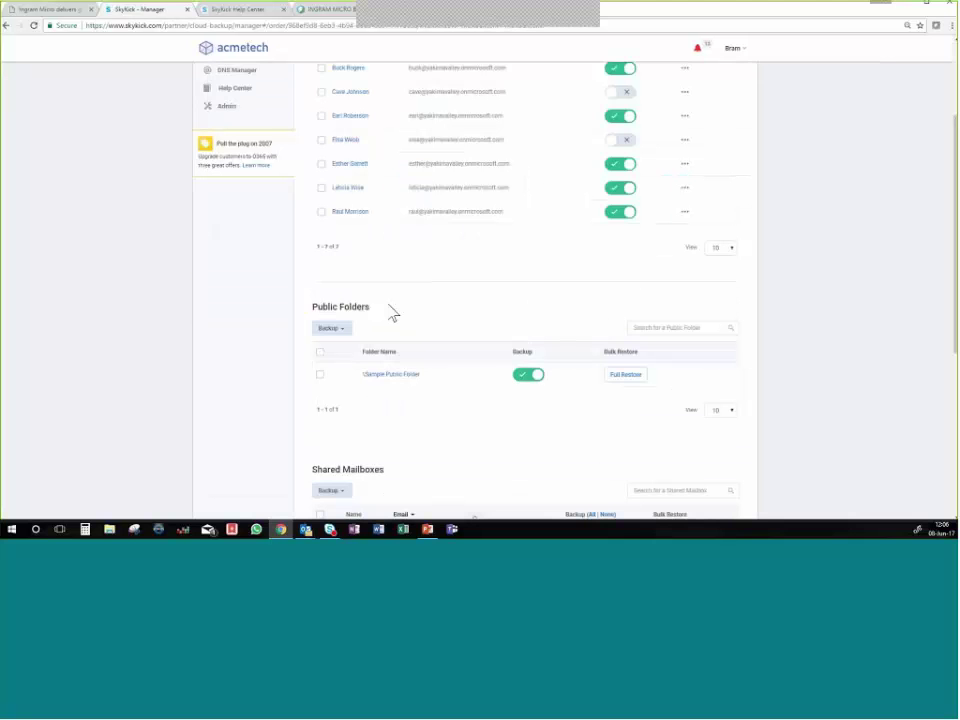
scroll(407, 309, "up", 3)
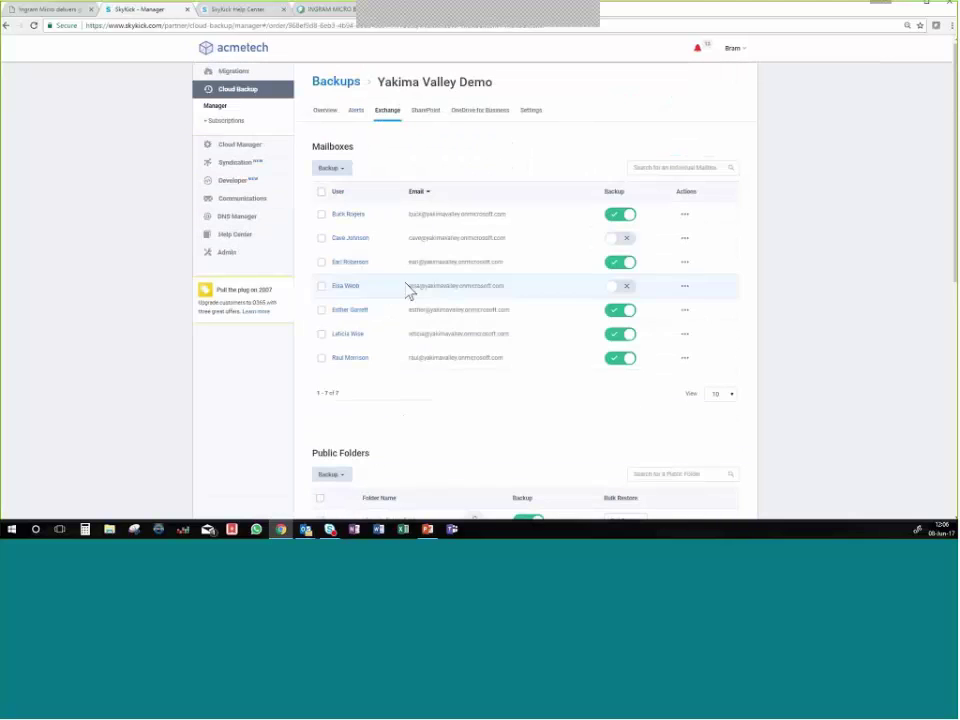
left_click(321, 215)
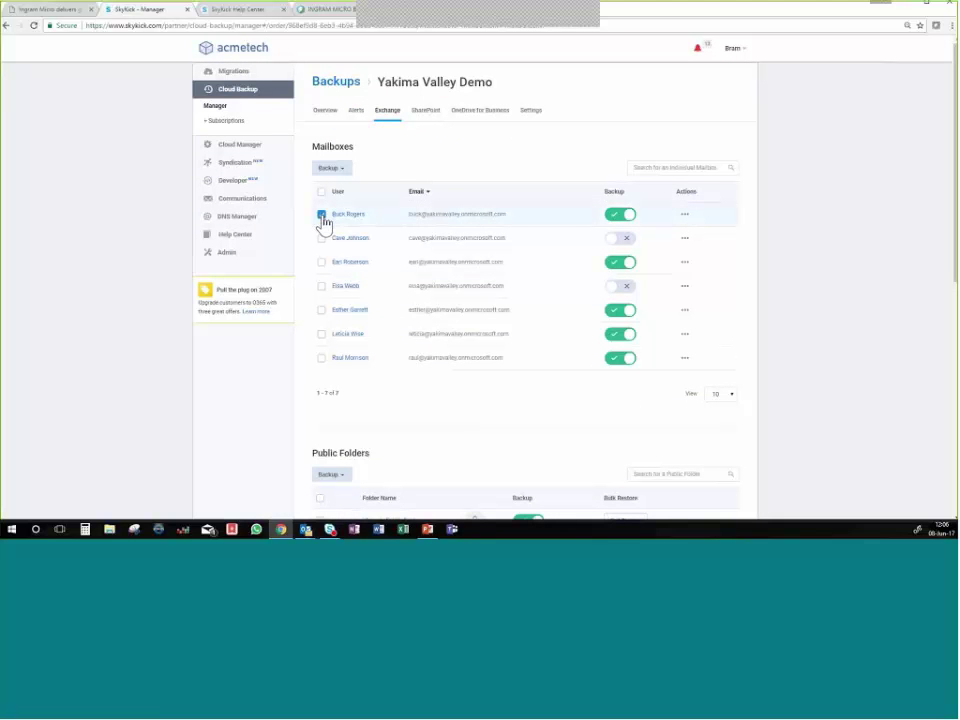
left_click(685, 215)
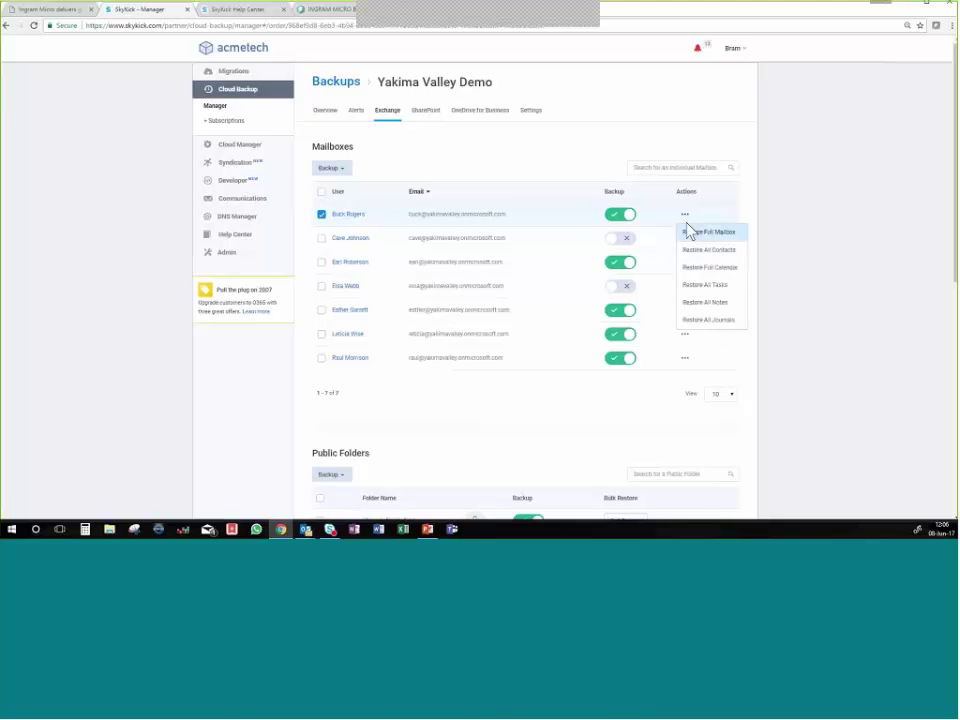
left_click(321, 215)
left_click(348, 216)
left_click(348, 216)
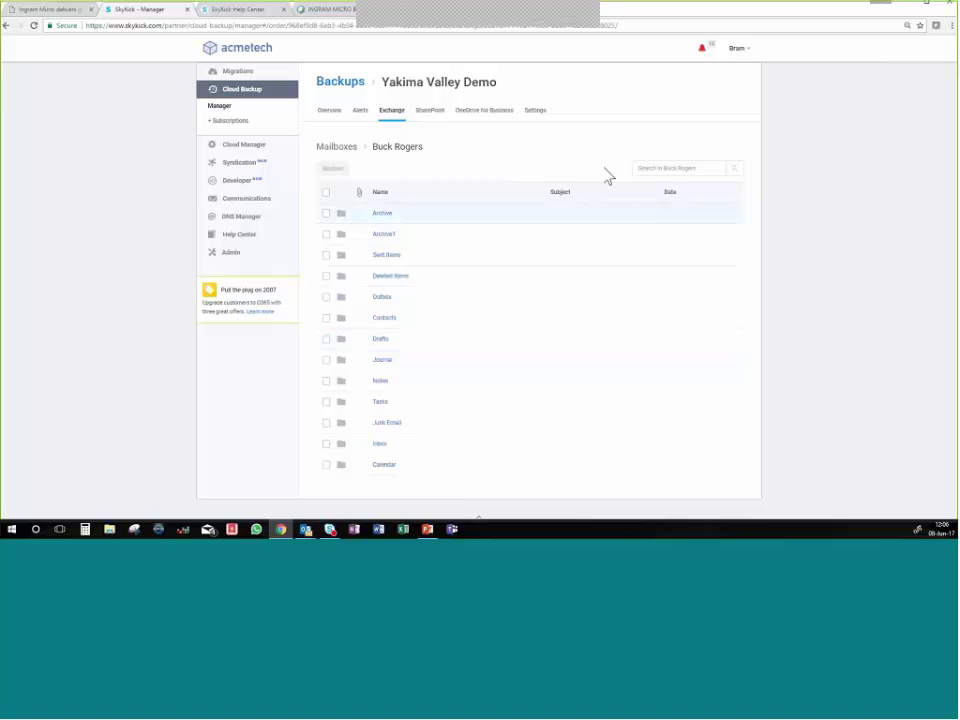
left_click(669, 169)
type("dinner")
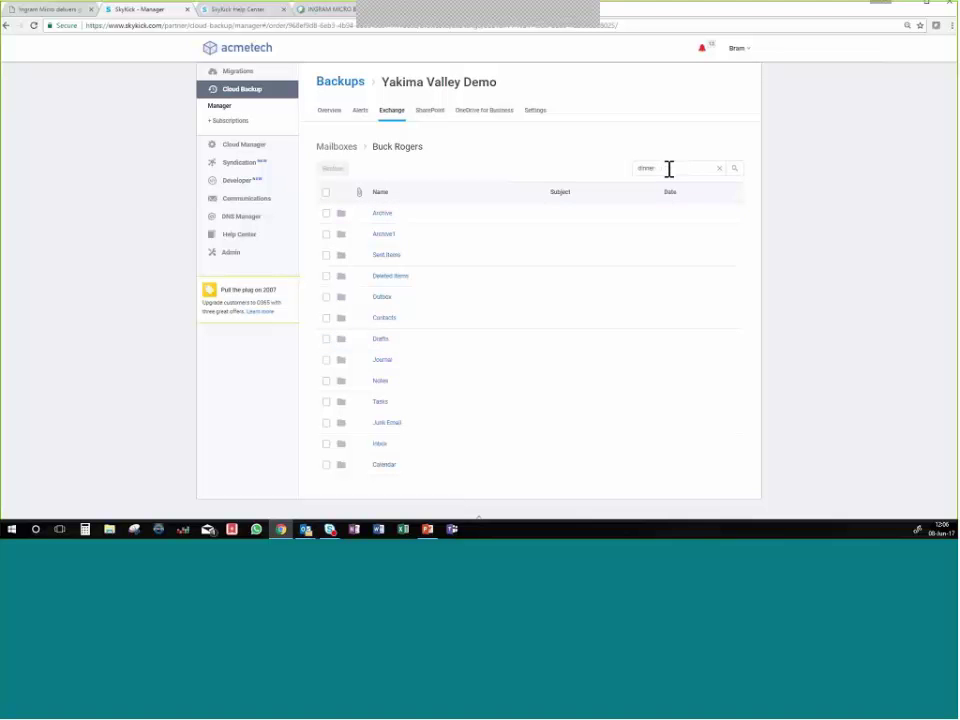
left_click(734, 169)
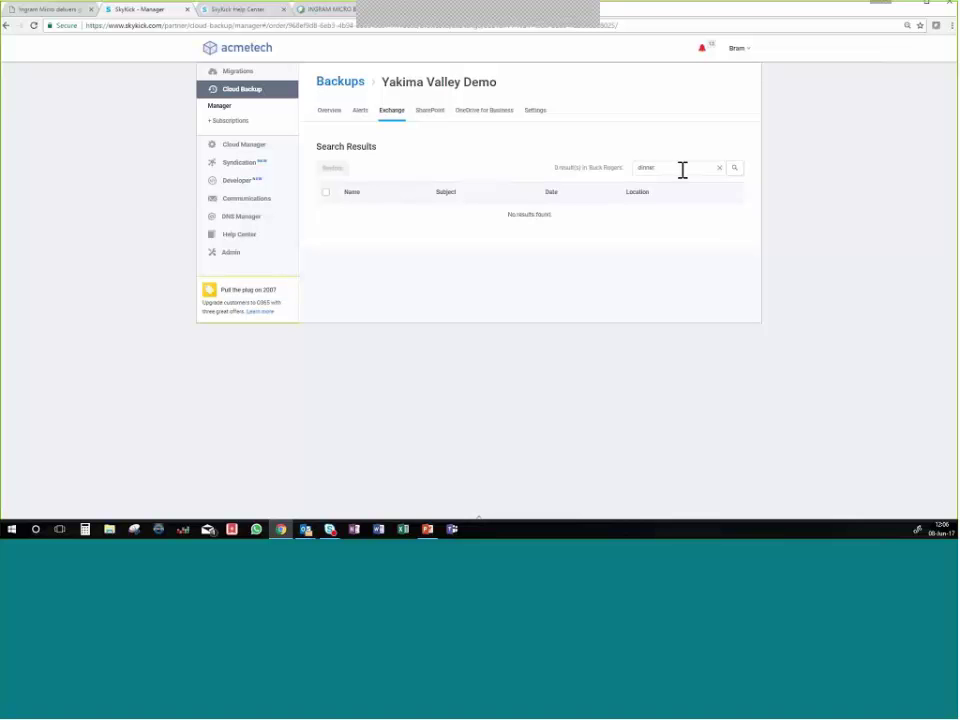
key("ctrl+a")
key("BackSpace")
type("t")
left_click(388, 114)
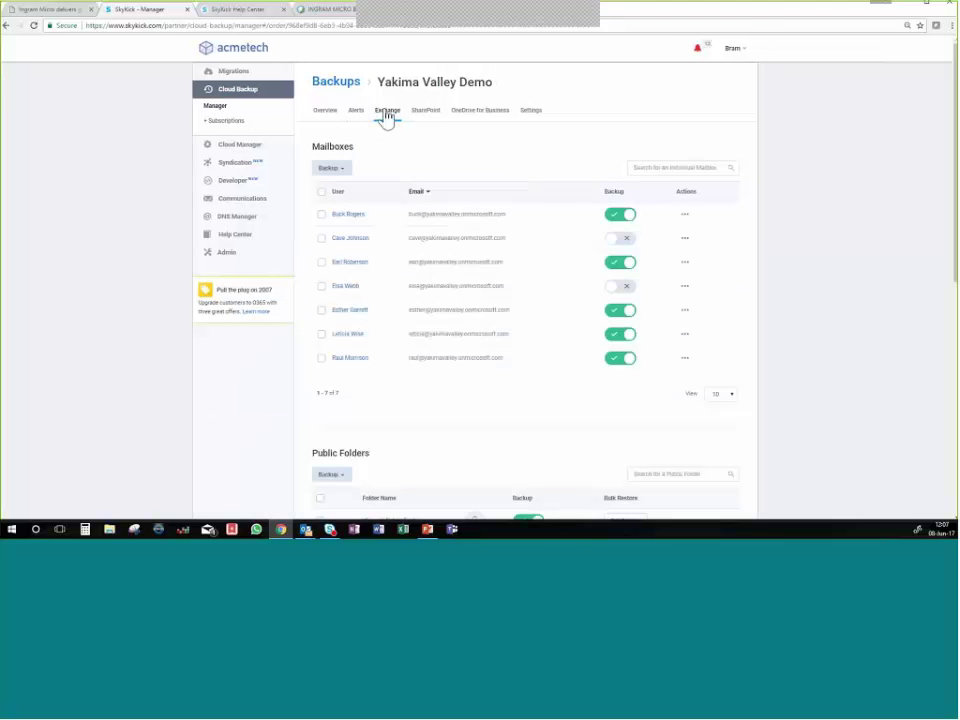
Open the third user's backed-up mailbox and search it for 'dinner'.
left_click(349, 264)
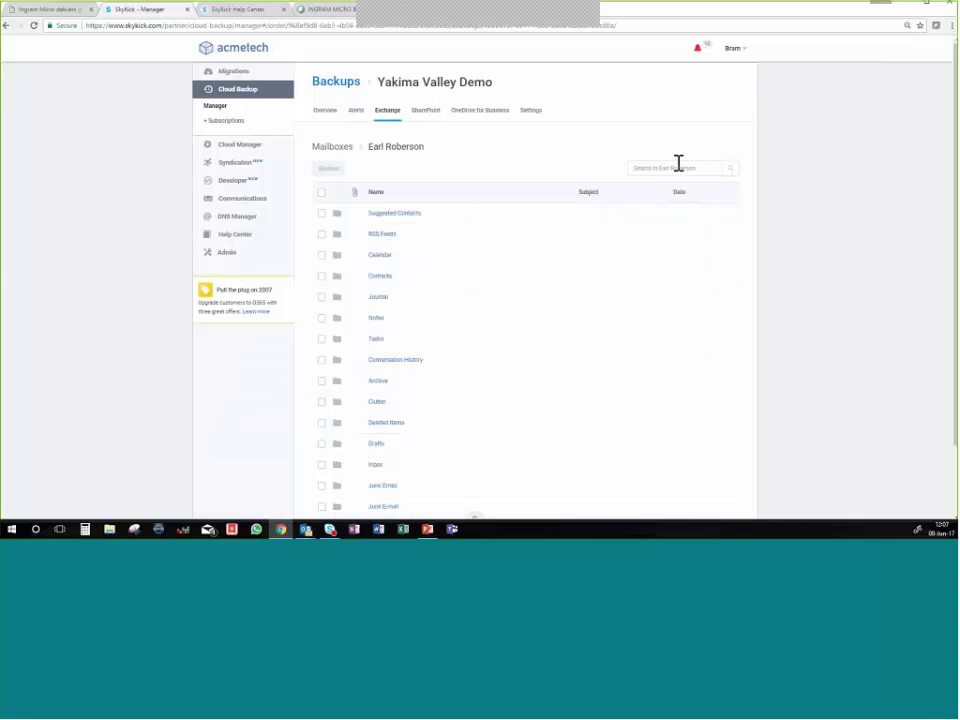
left_click(675, 169)
type("cannel")
key("Return")
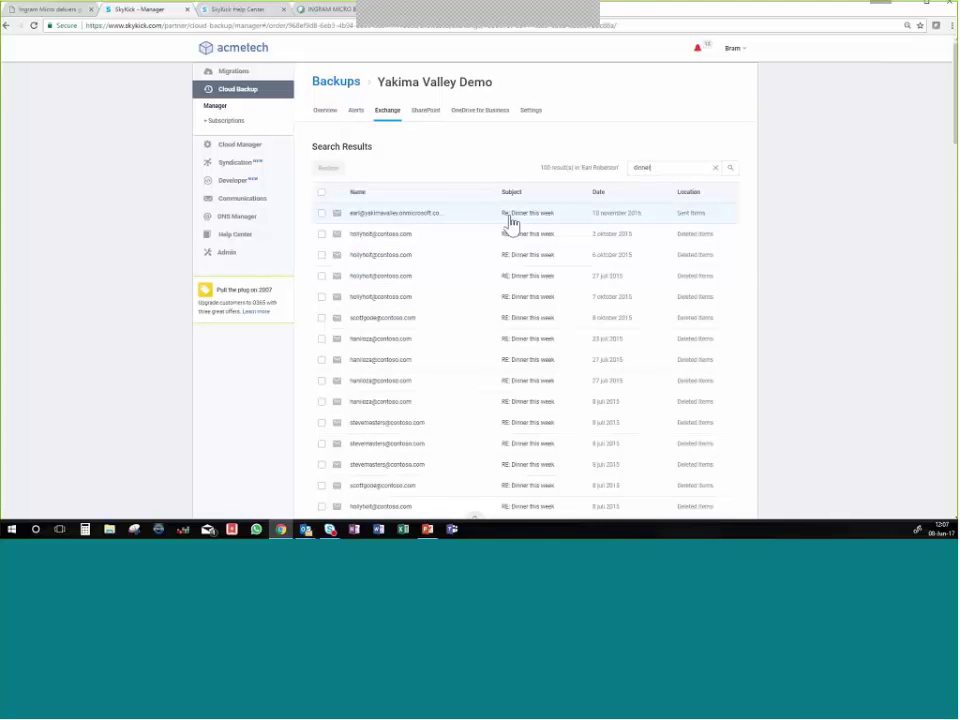
scroll(535, 252, "down", 5)
scroll(535, 250, "up", 5)
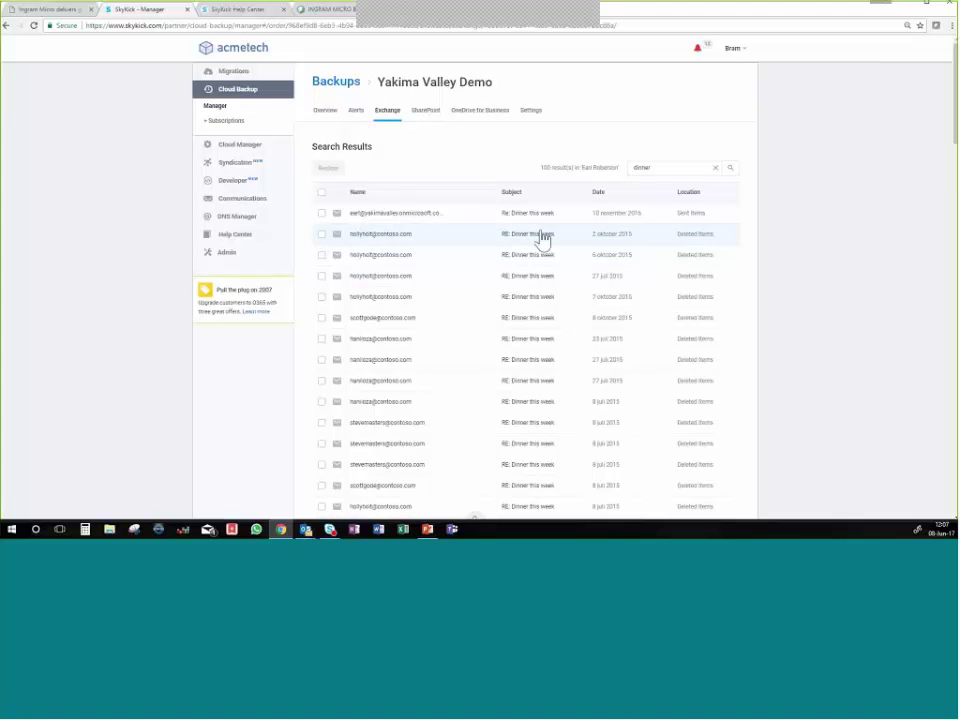
Select and deselect the first result, then show the SharePoint site collections.
left_click(321, 214)
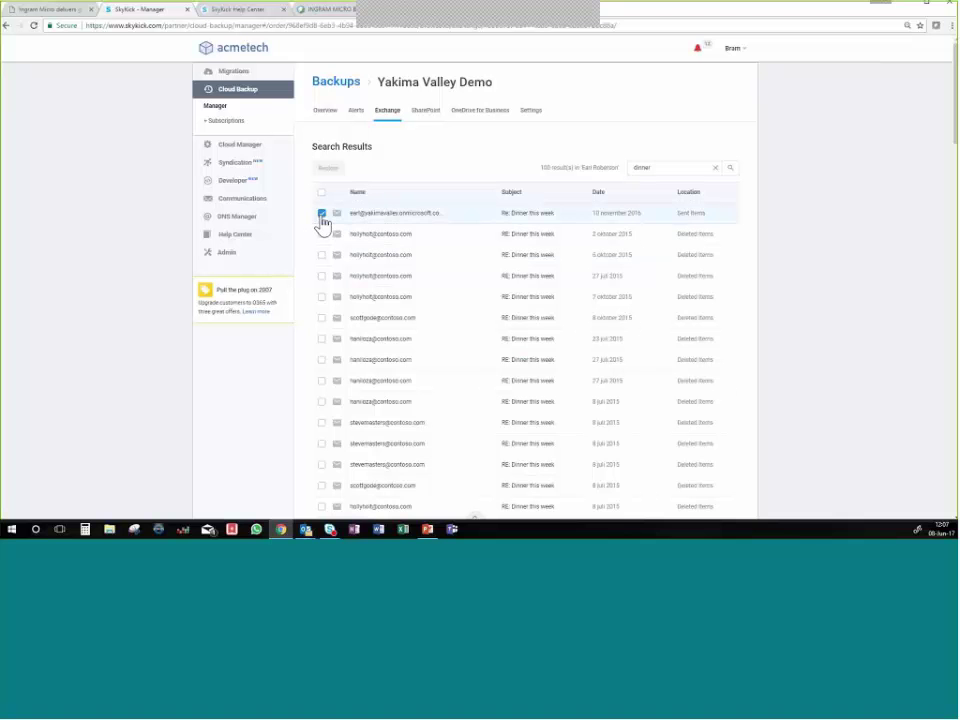
left_click(321, 214)
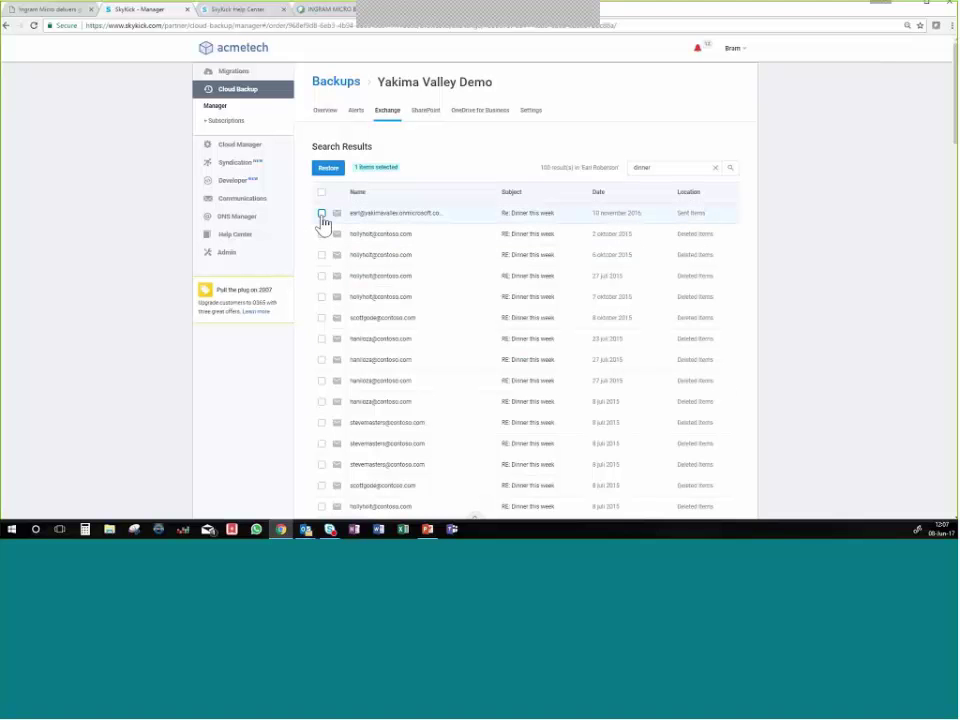
left_click(427, 113)
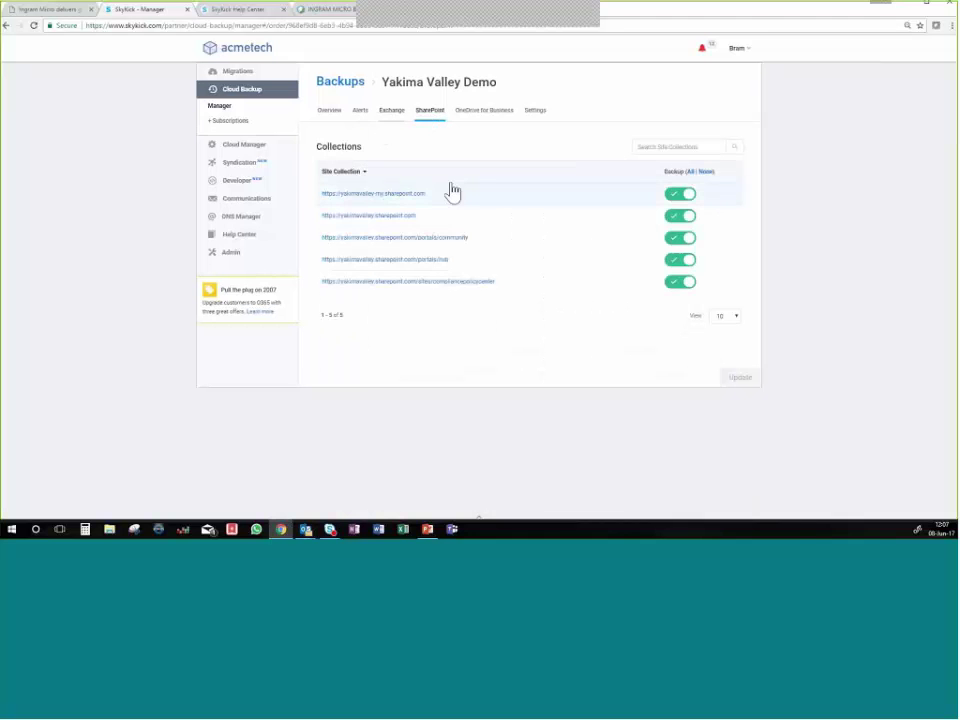
Browse the first site collection, then view the Exchange, OneDrive for Business and Settings tabs.
left_click(381, 196)
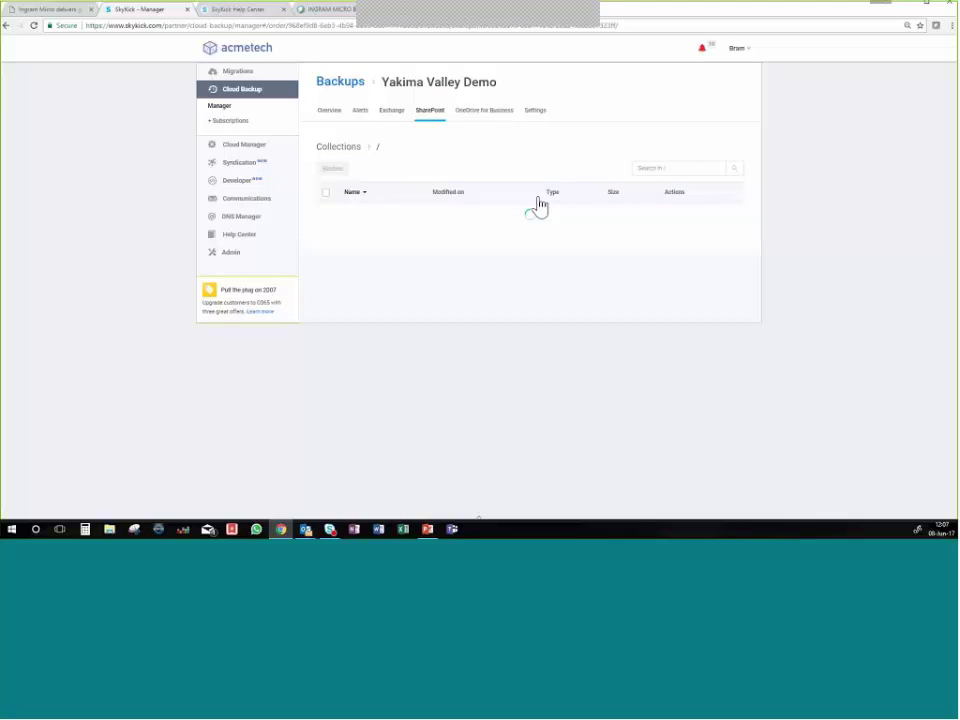
left_click(396, 113)
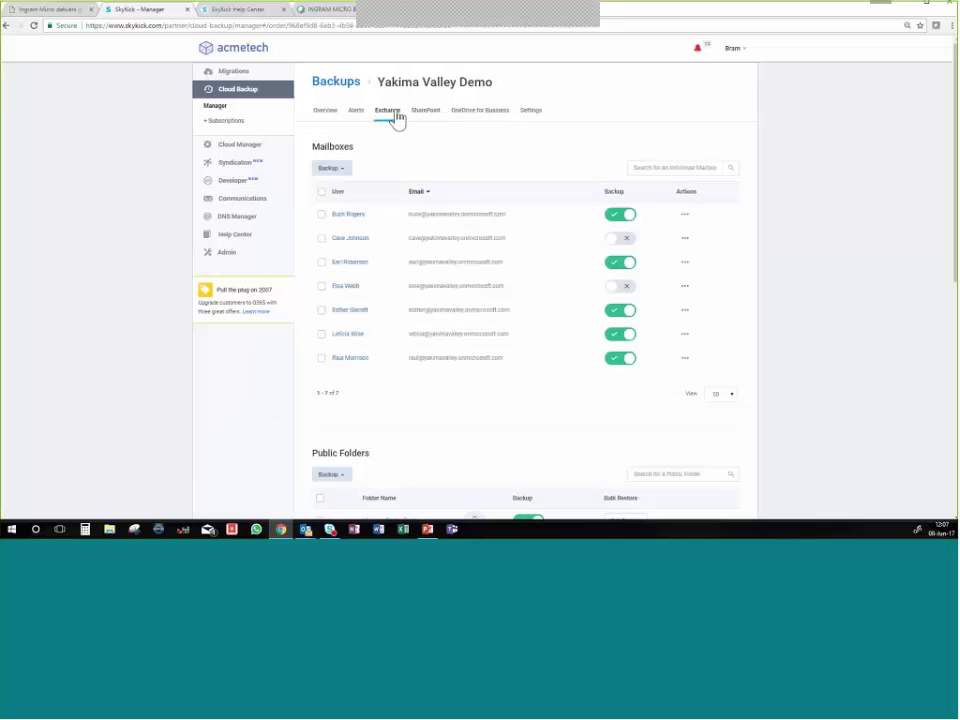
left_click(481, 113)
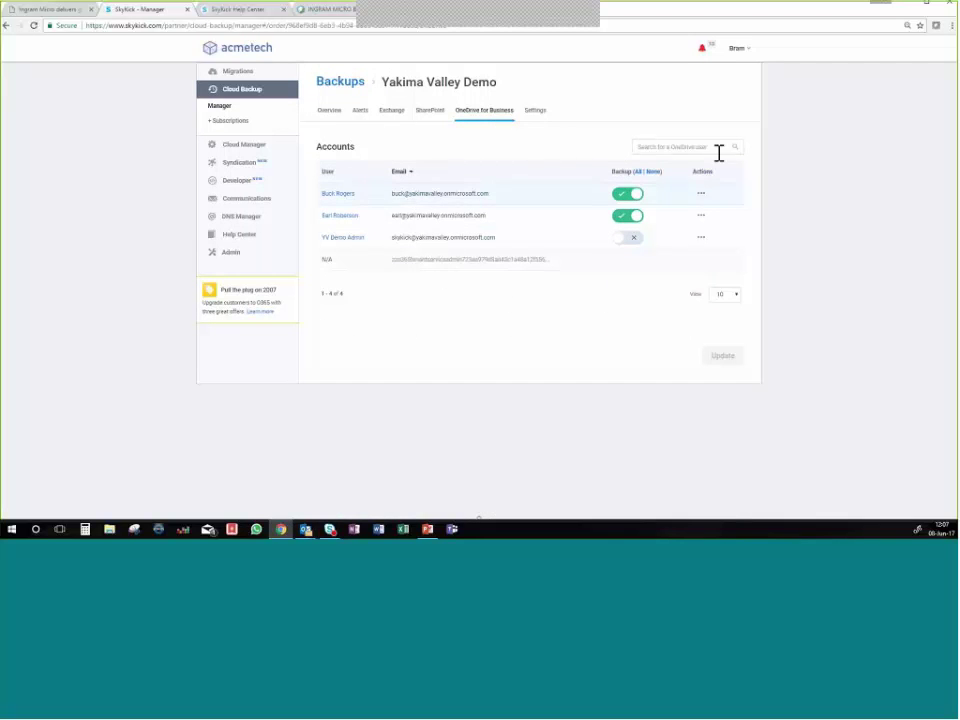
left_click(537, 112)
Look over the Yakima Valley Demo backup settings, then present the closing 'For more information' slide full screen.
scroll(565, 218, "down", 1)
scroll(569, 227, "down", 2)
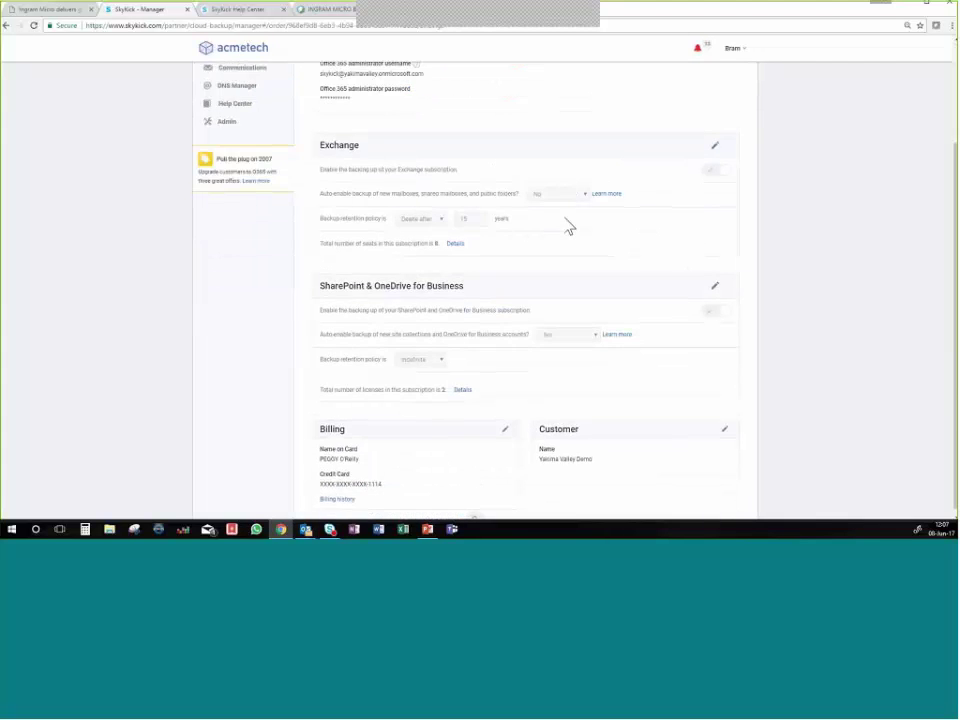
scroll(569, 228, "up", 3)
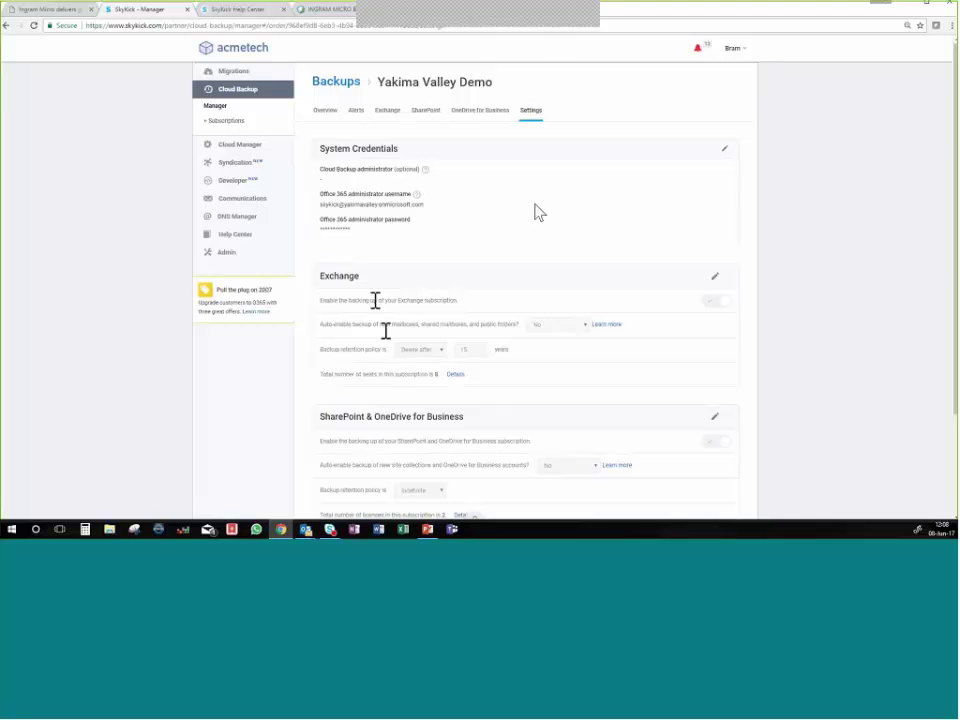
key("alt+Tab")
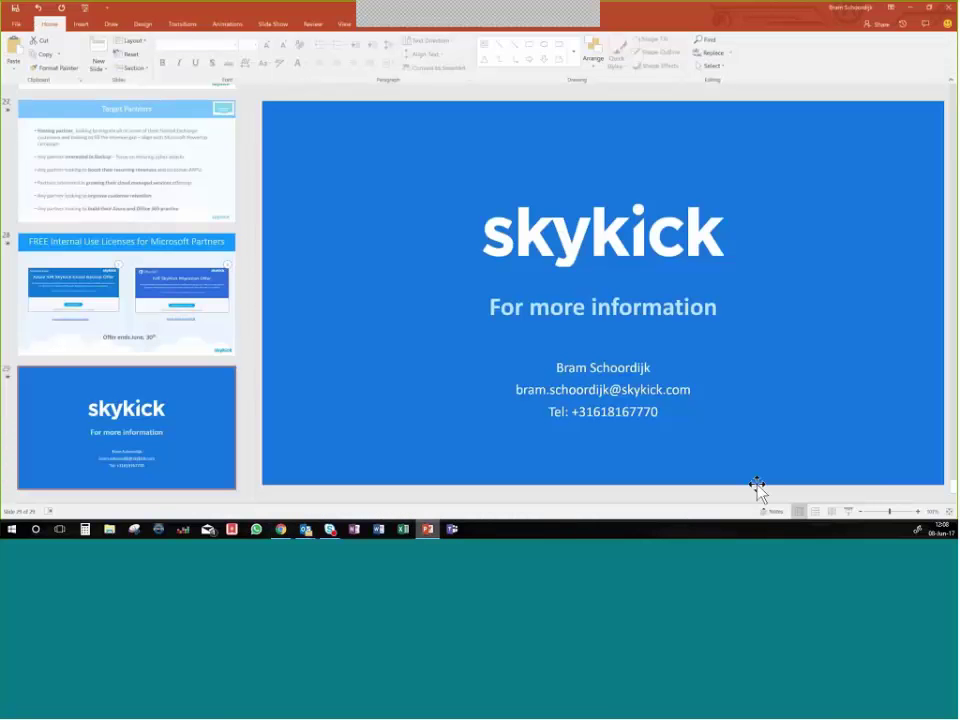
left_click(840, 510)
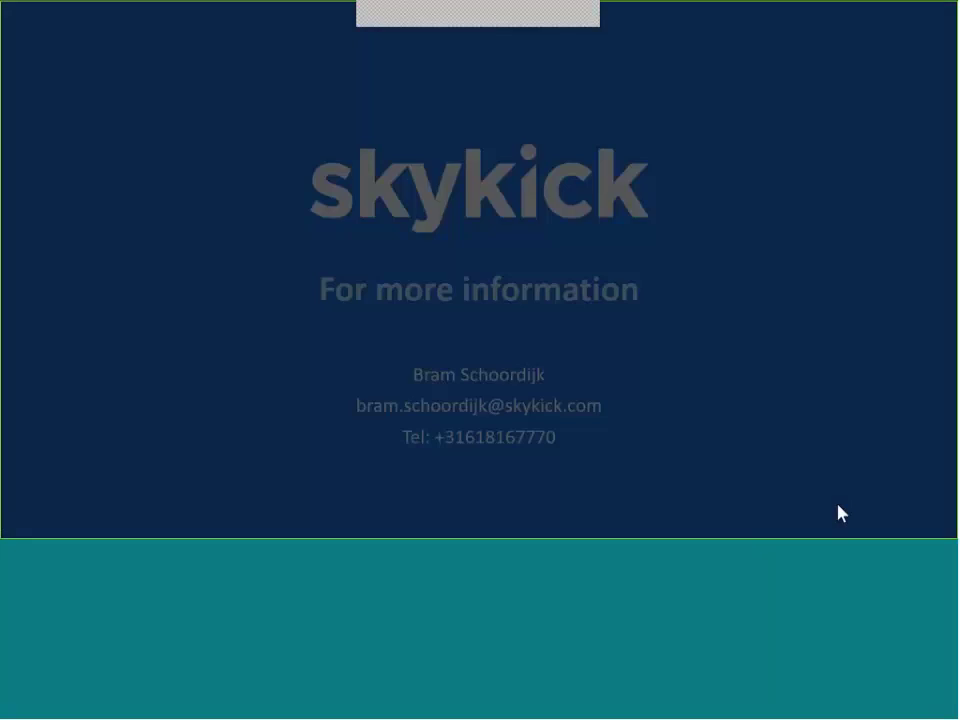